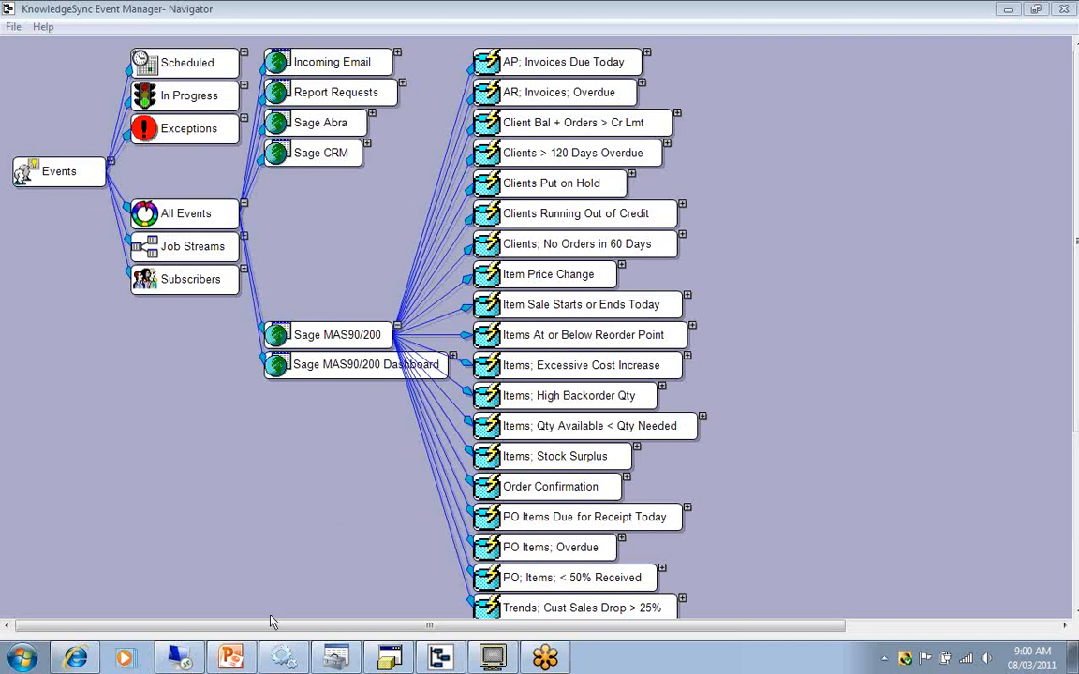
# Switch to the ks_event_not_triggering presentation in PowerPoint and advance to the first cause, about the KS Windows Service.
pyautogui.moveTo(230, 656)
pyautogui.click(224, 615)
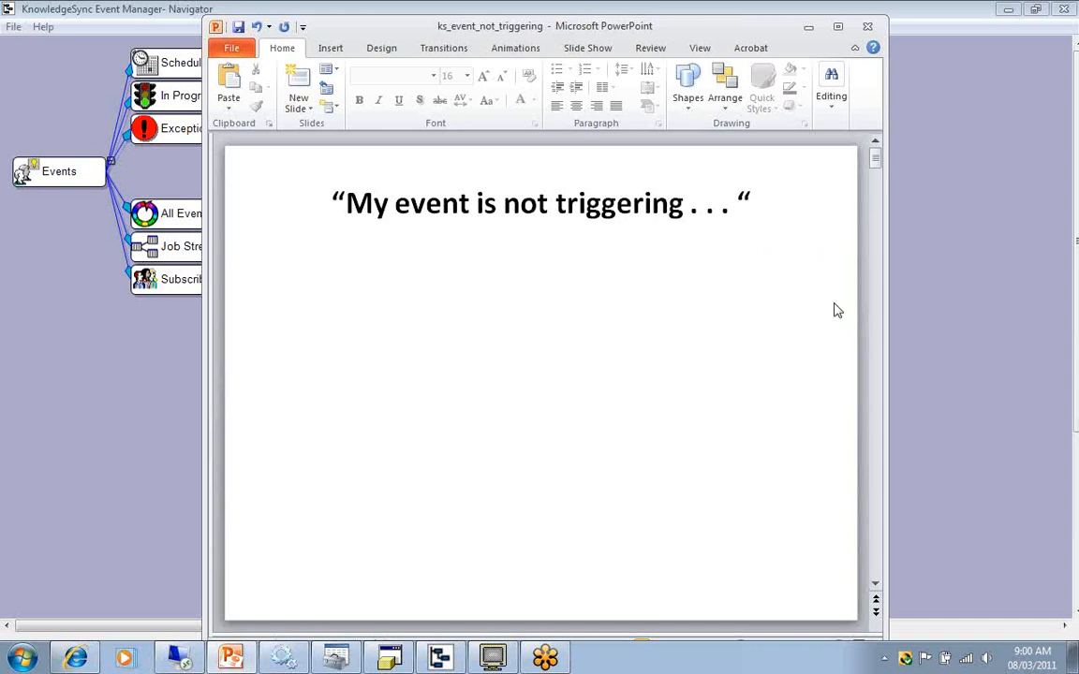
pyautogui.scroll(-1, 837, 310)
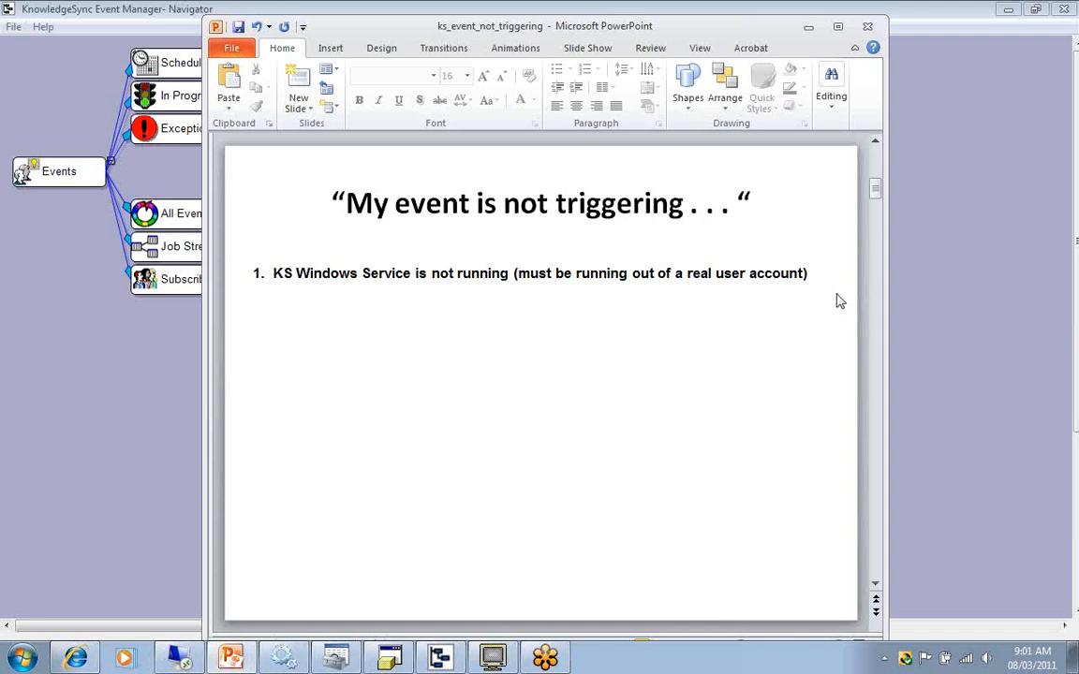
# In Windows Services, inspect the KnowledgeSync service's Log On options, including the This account choice, and close its properties without saving.
pyautogui.click(860, 32)
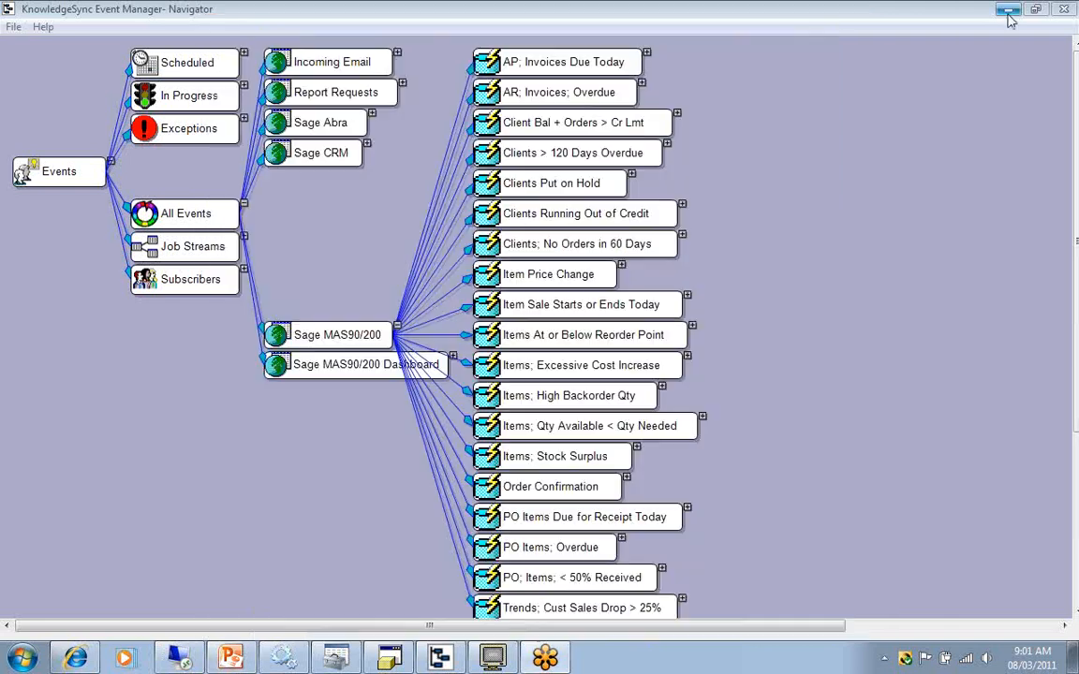
pyautogui.click(1008, 9)
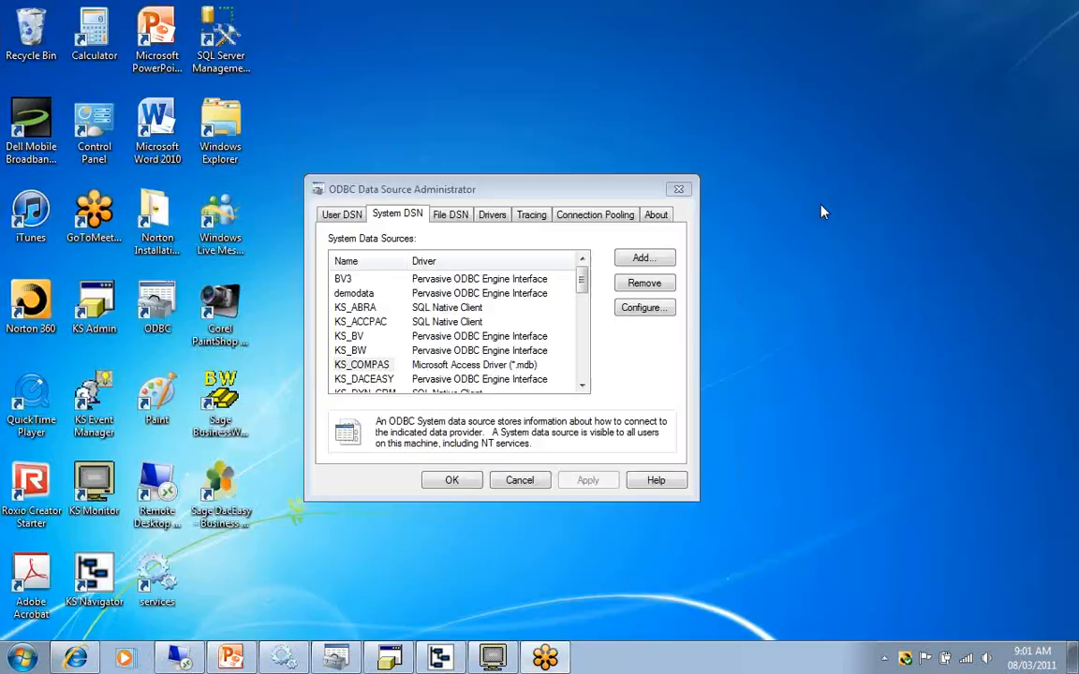
pyautogui.click(282, 659)
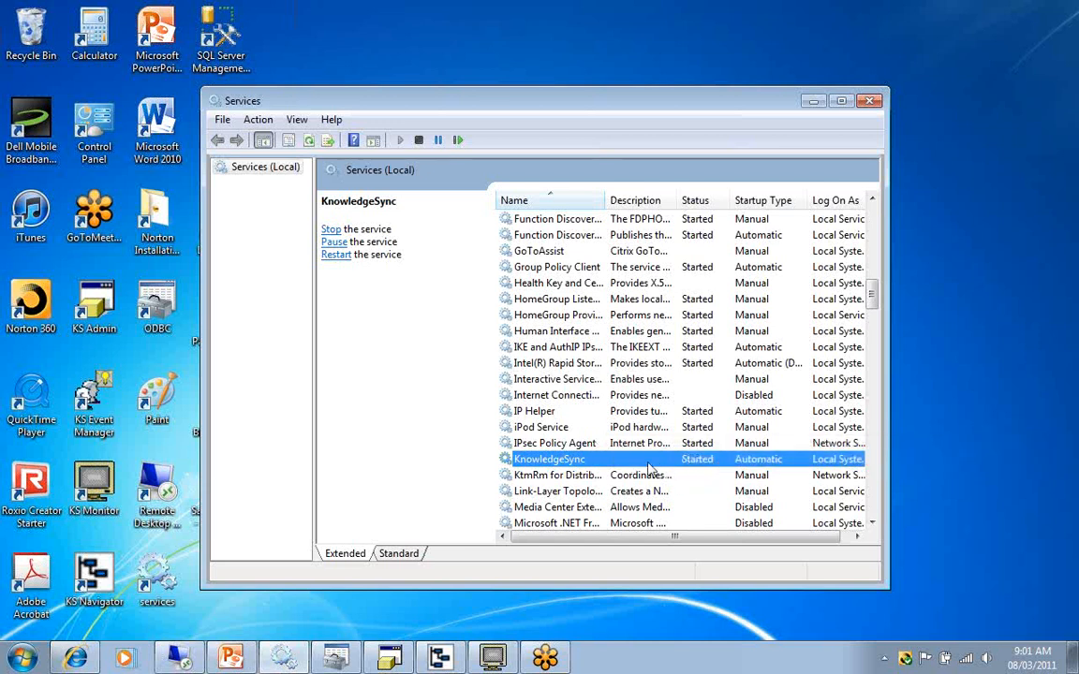
pyautogui.rightClick(592, 464)
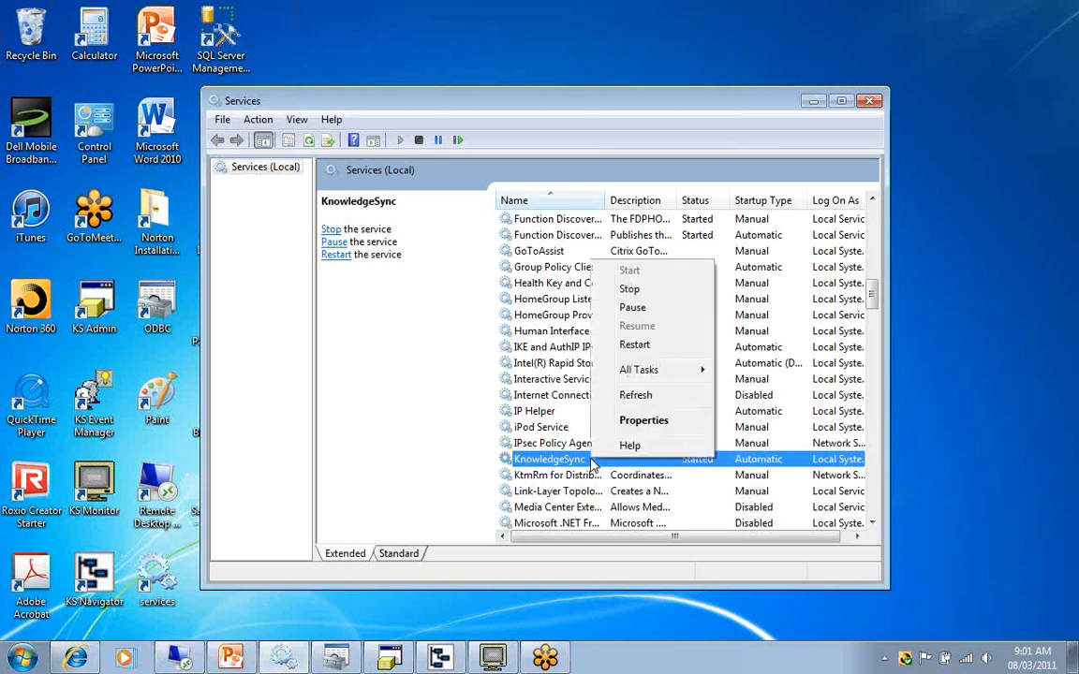
pyautogui.click(643, 421)
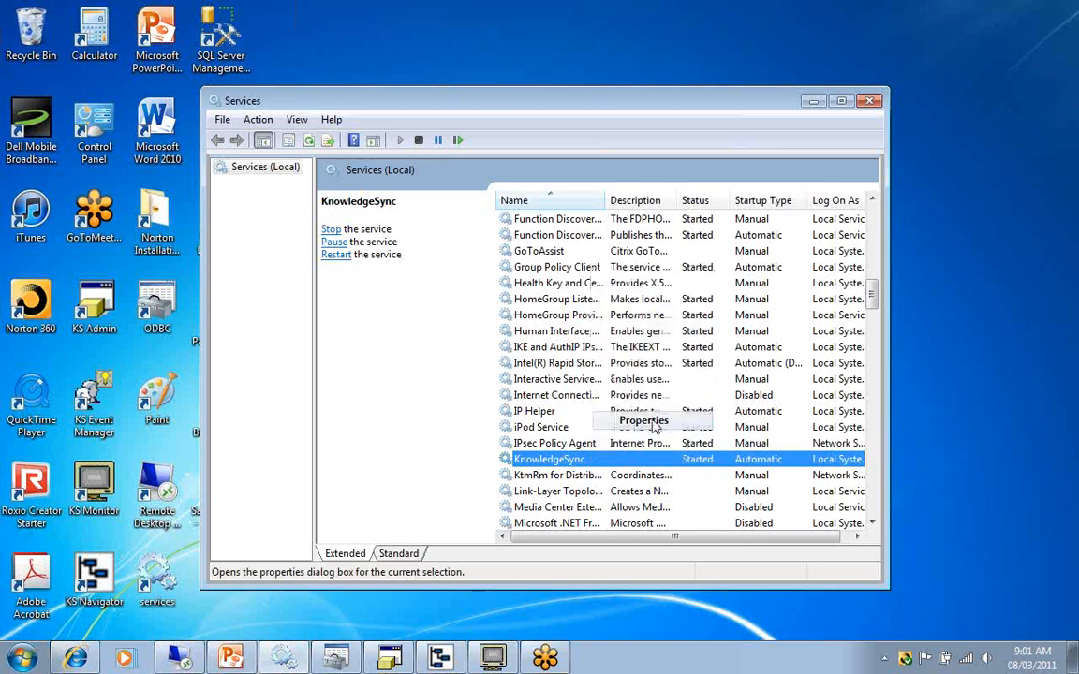
pyautogui.click(308, 147)
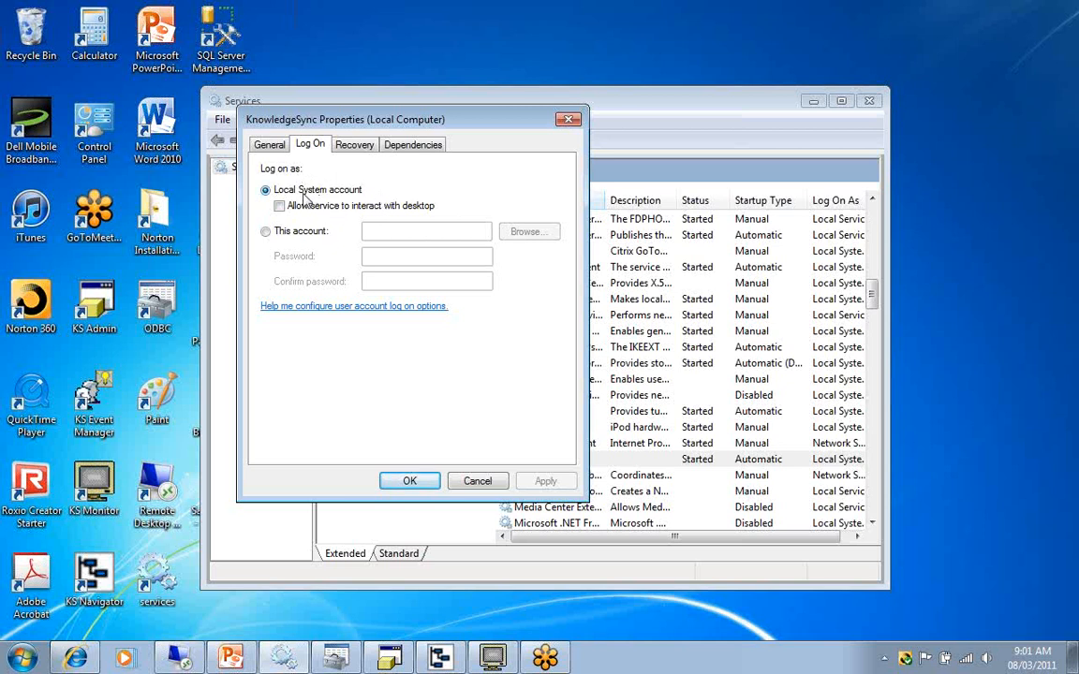
pyautogui.click(266, 232)
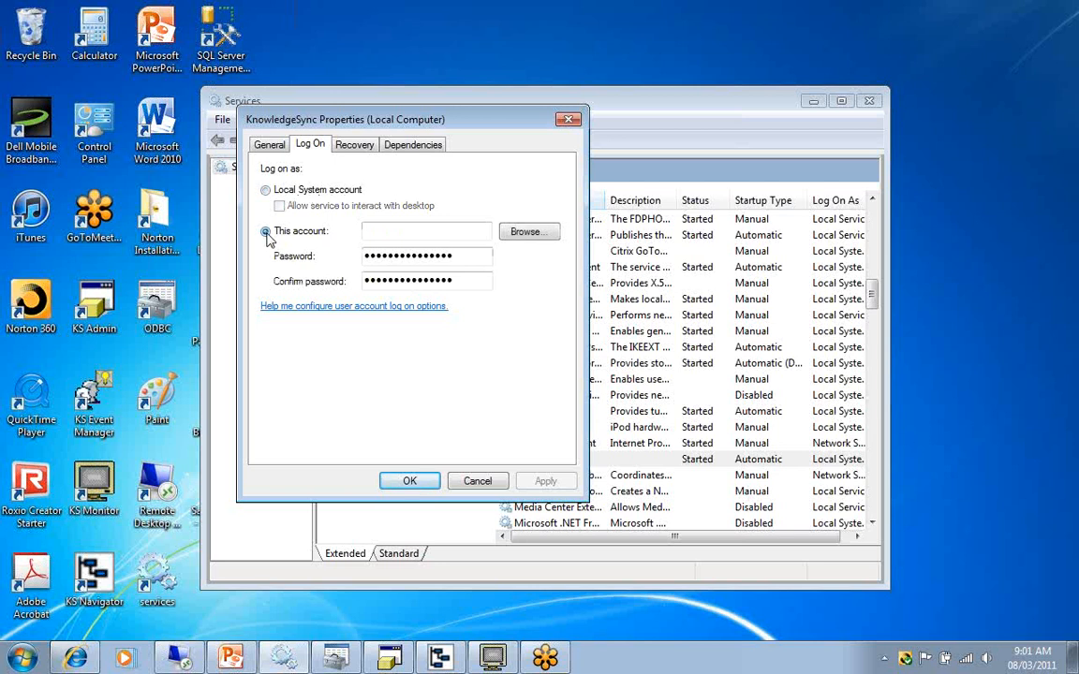
pyautogui.click(476, 481)
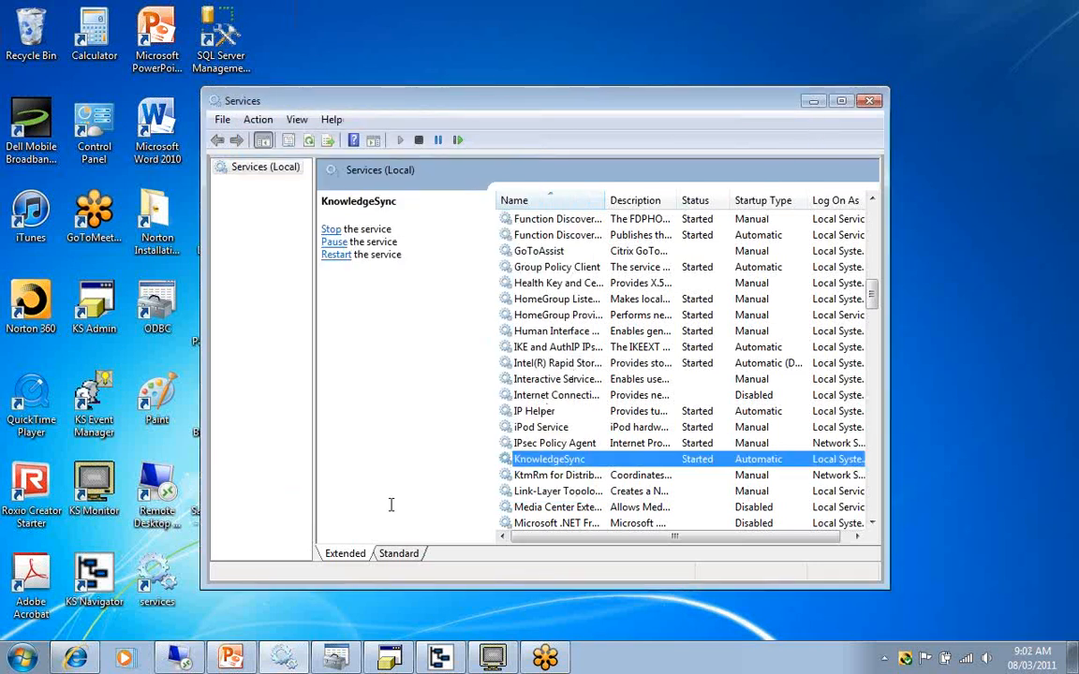
# Show the 32-bit ODBC cause in PowerPoint, and in Internet Explorer search the KnowledgeBase for "64 bit" and open the 64 Bit ODBC article.
pyautogui.click(232, 657)
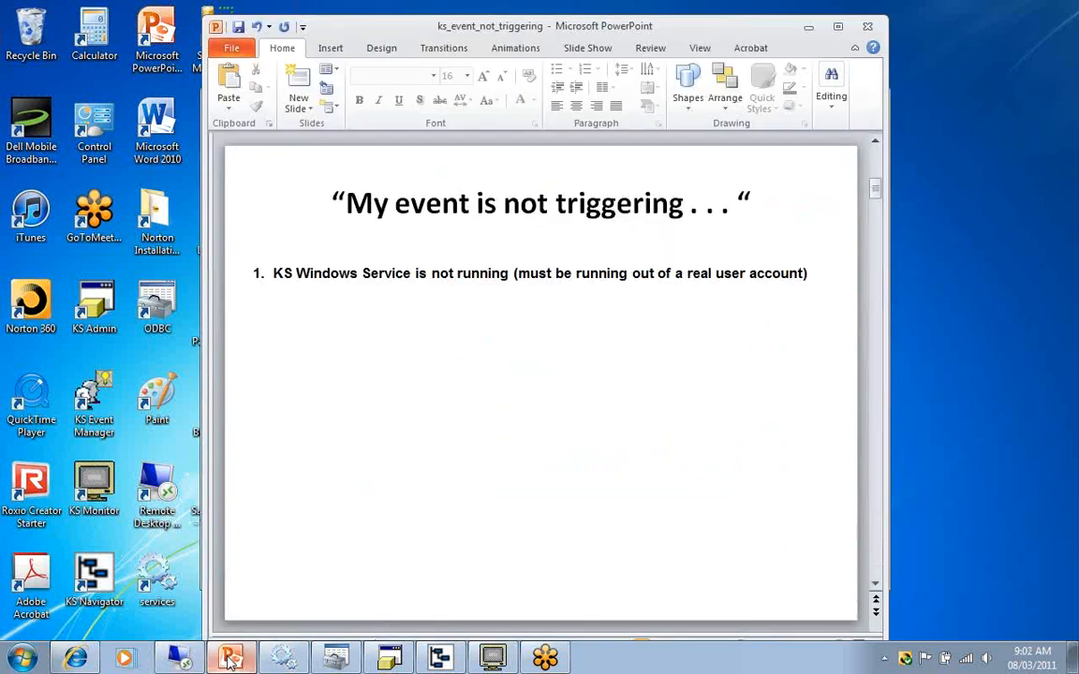
pyautogui.press('pagedown')
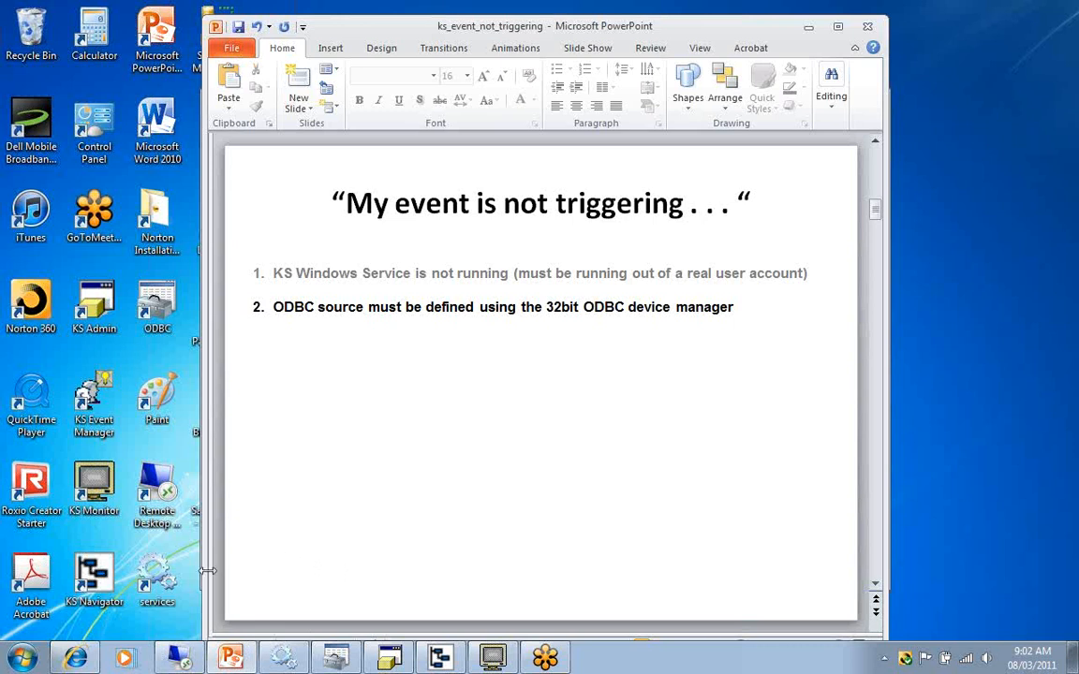
pyautogui.click(77, 660)
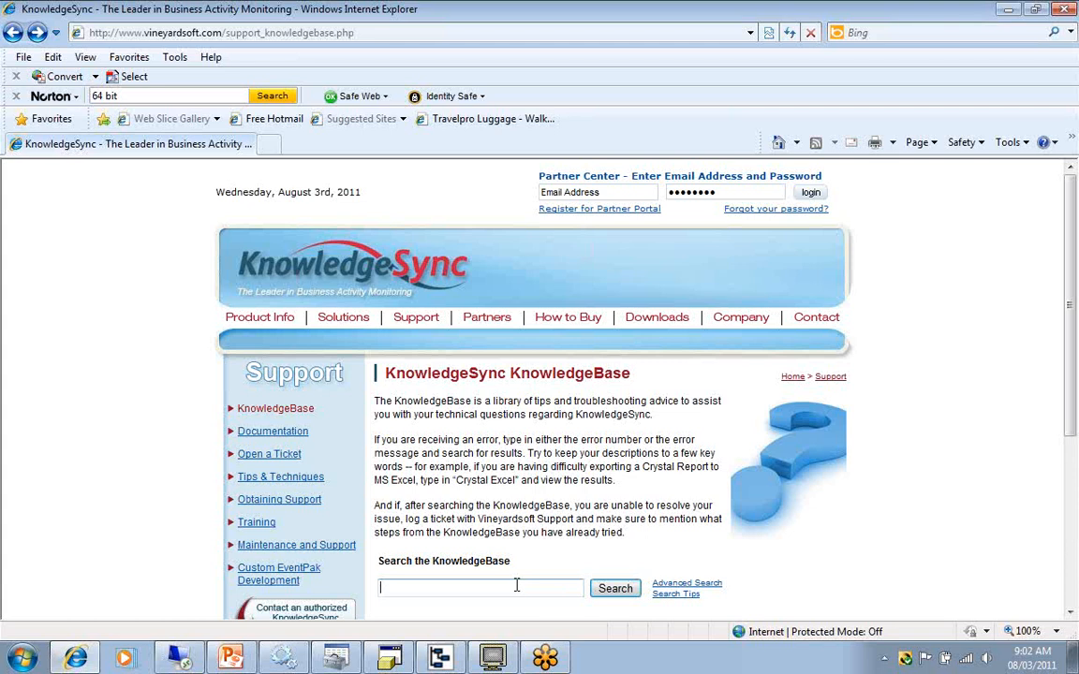
pyautogui.write('64 bit')
pyautogui.press('Return')
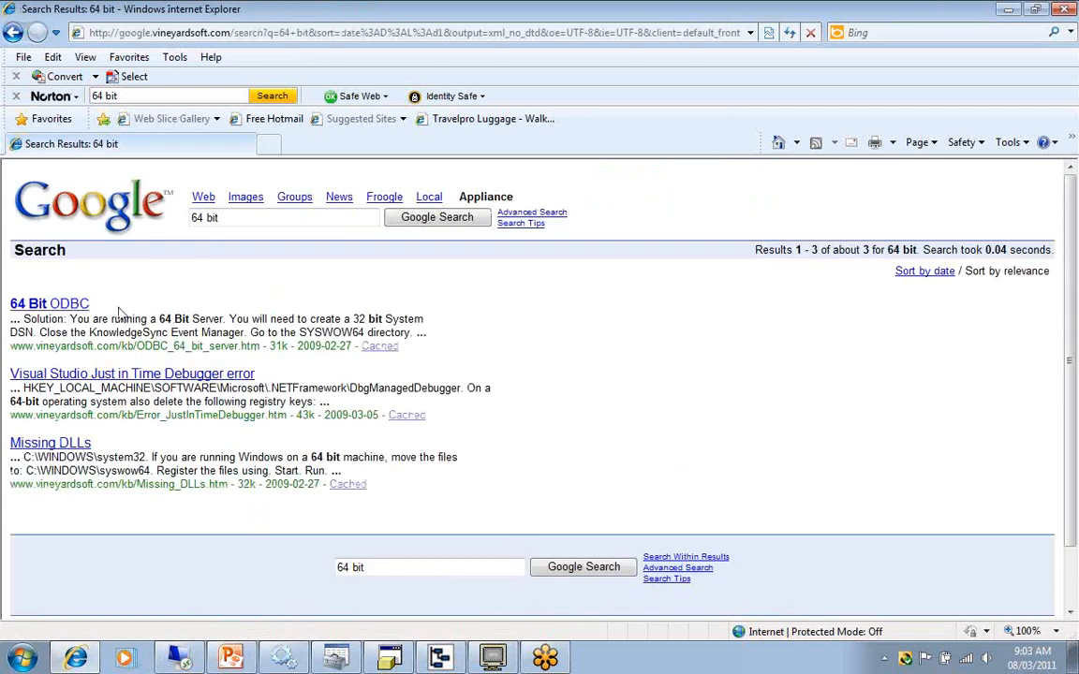
pyautogui.click(73, 305)
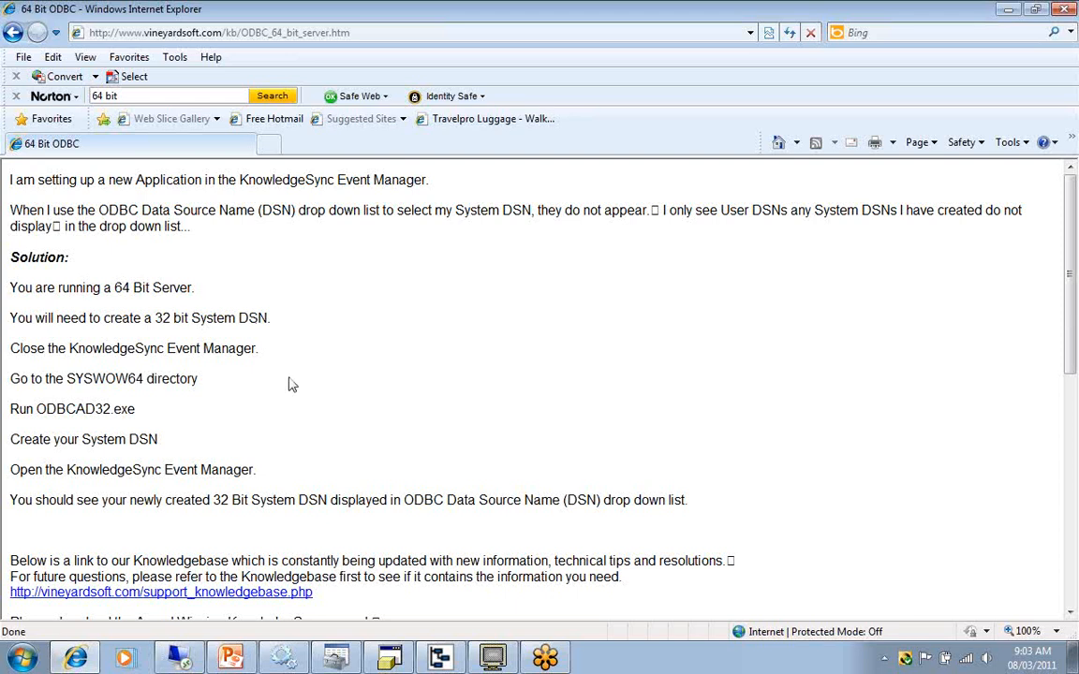
# Advance the PowerPoint slides to the third cause and compare the User DSN and System DSN lists in ODBC Data Source Administrator.
pyautogui.click(1009, 10)
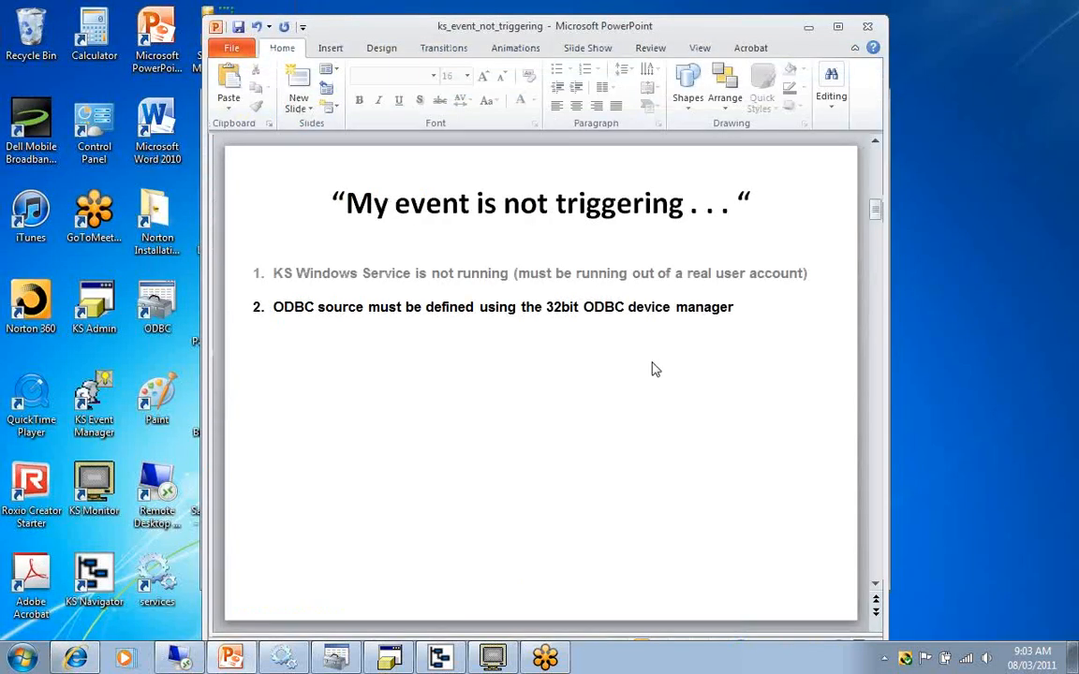
pyautogui.scroll(-1, 690, 446)
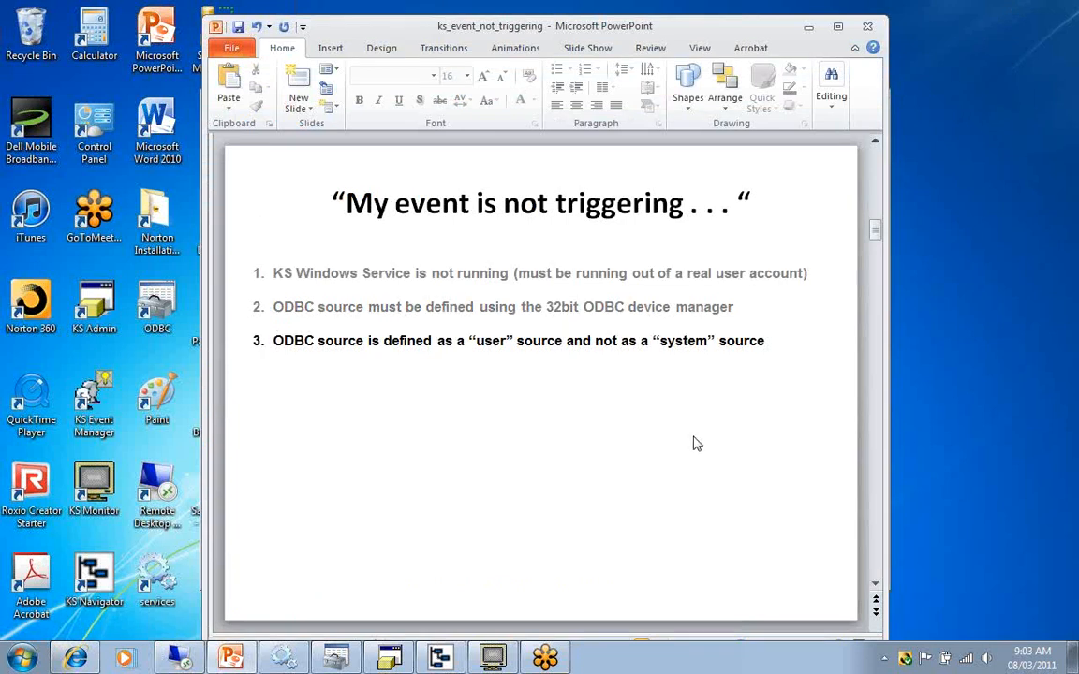
pyautogui.click(810, 29)
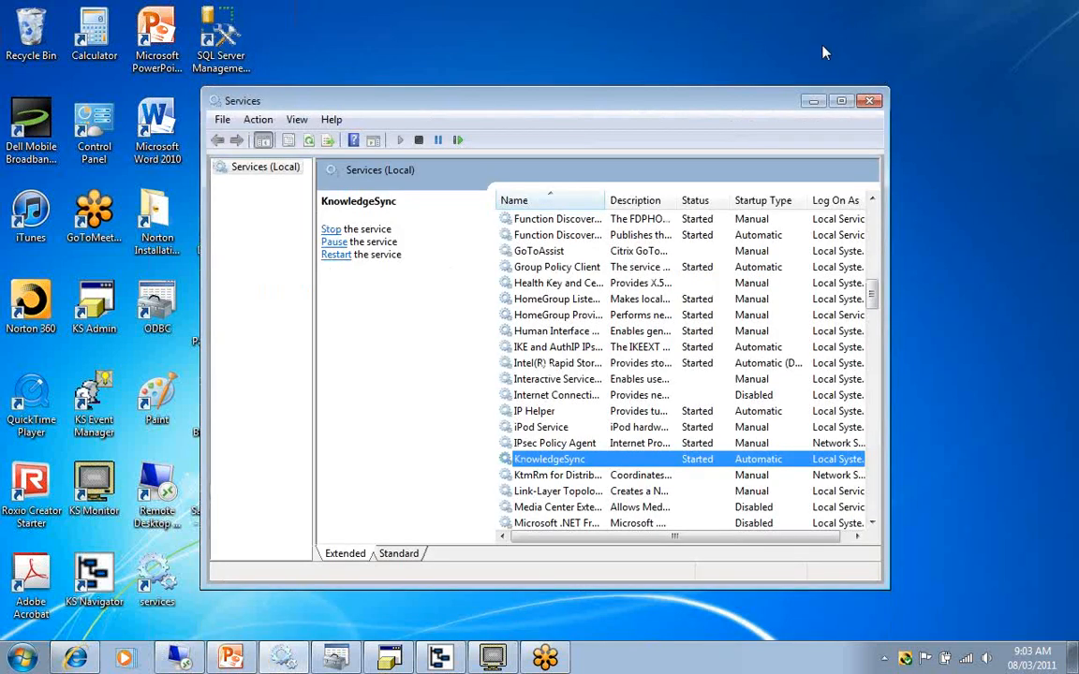
pyautogui.click(814, 101)
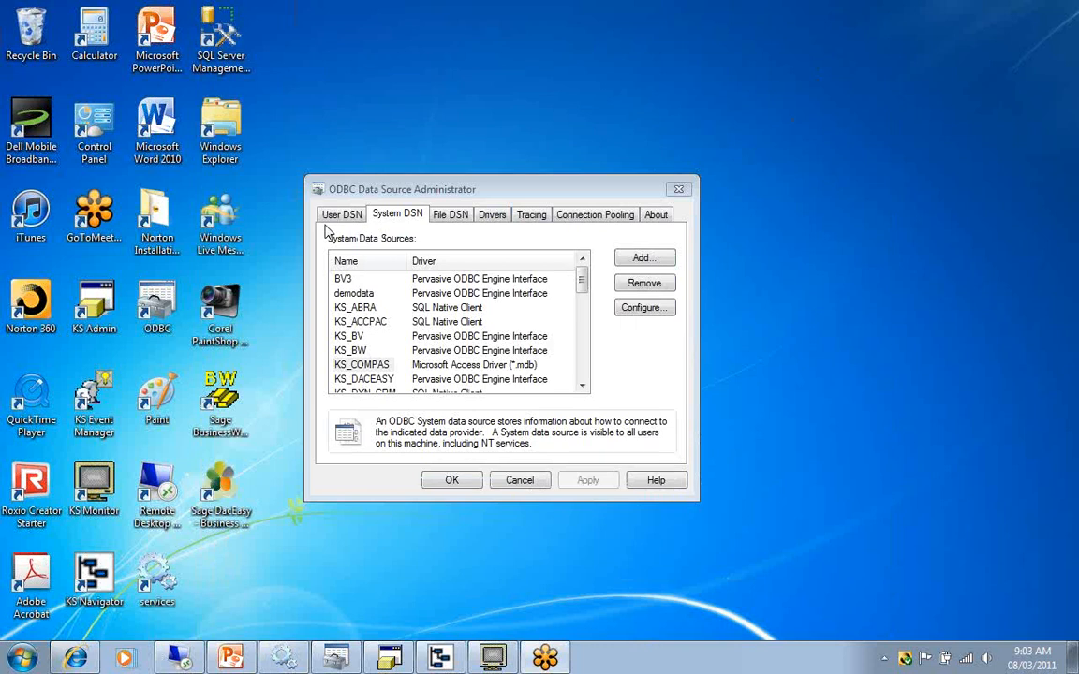
pyautogui.click(369, 179)
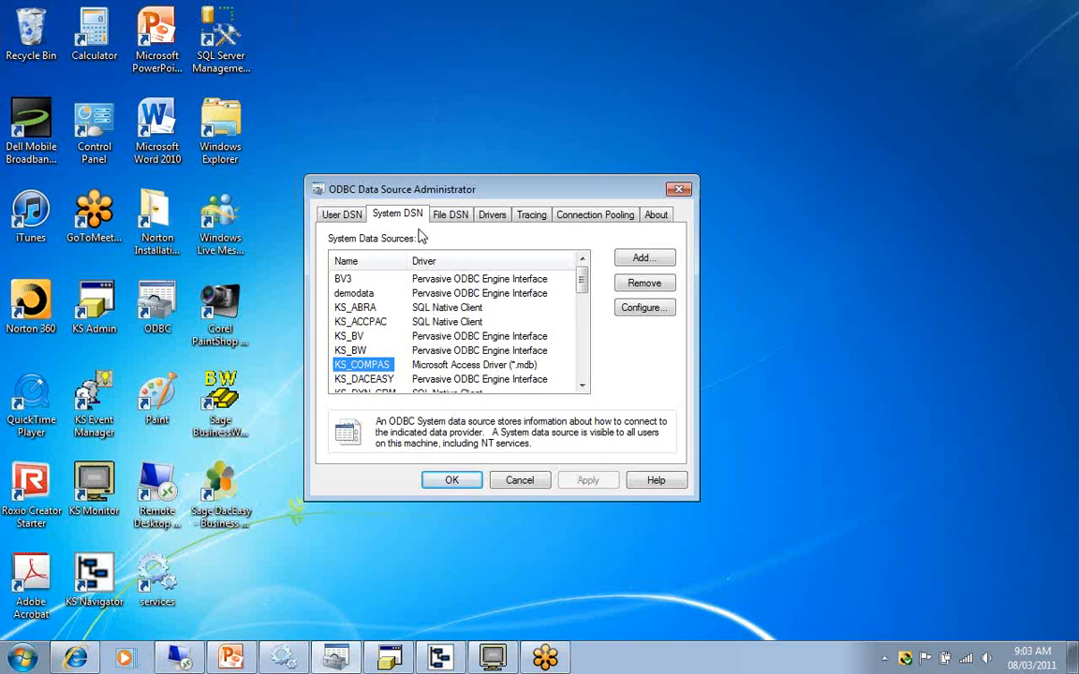
pyautogui.click(320, 206)
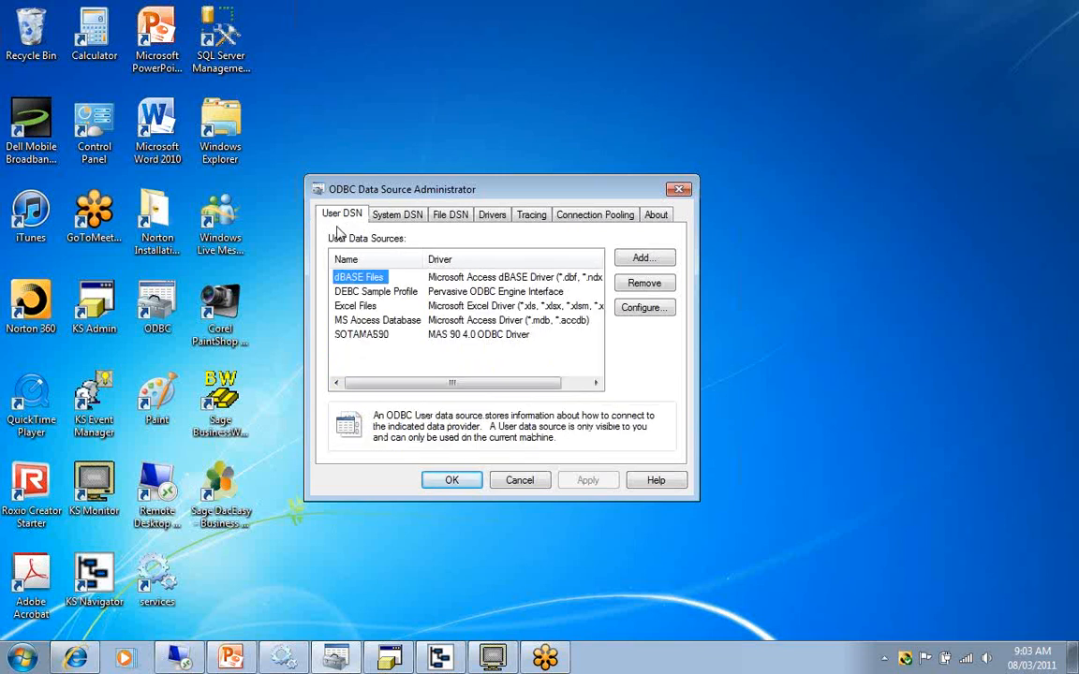
pyautogui.click(400, 215)
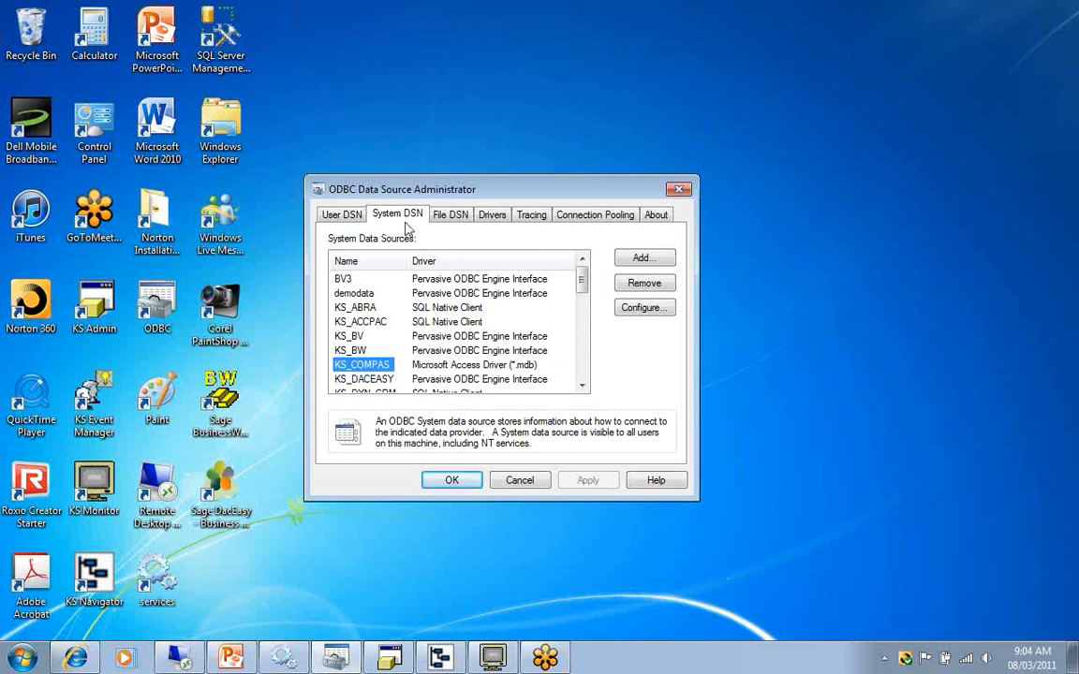
# Advance the PowerPoint slides to the mapped-drive cause and inspect the KS_COMPAS system data source's database path in ODBC Data Source Administrator.
pyautogui.click(232, 658)
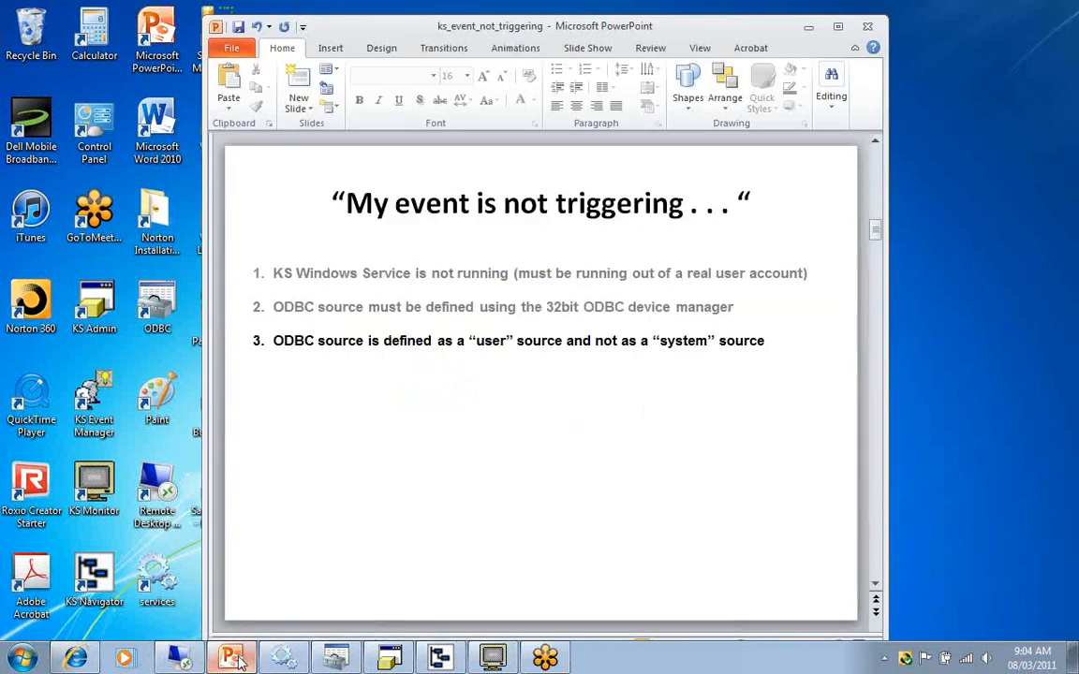
pyautogui.press('Right')
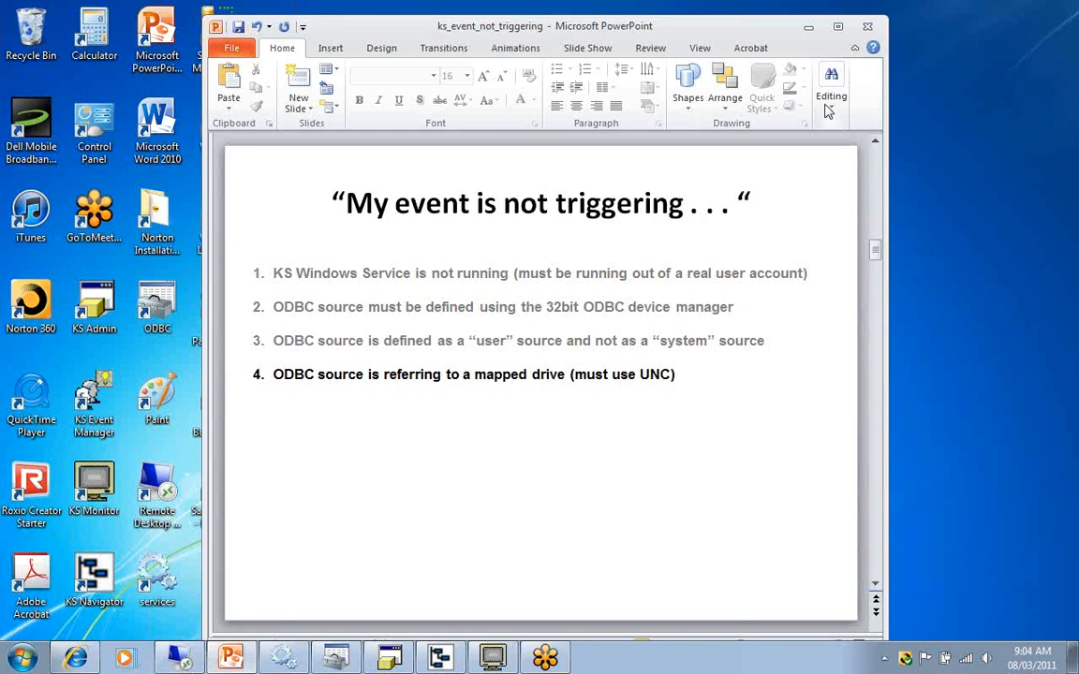
pyautogui.click(809, 28)
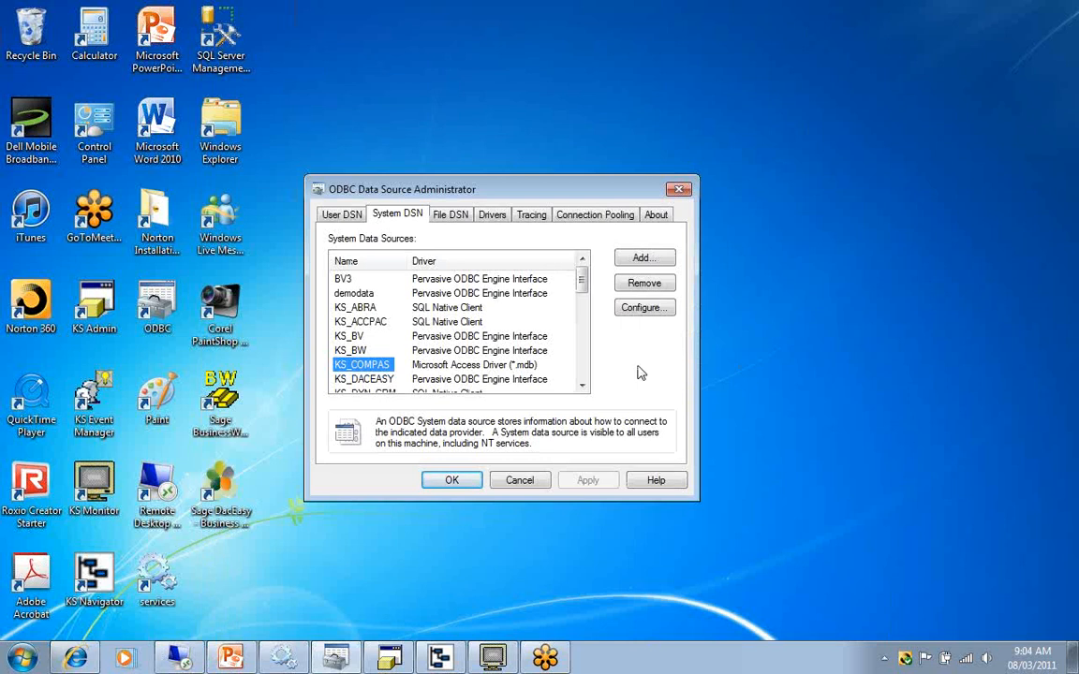
pyautogui.doubleClick(378, 366)
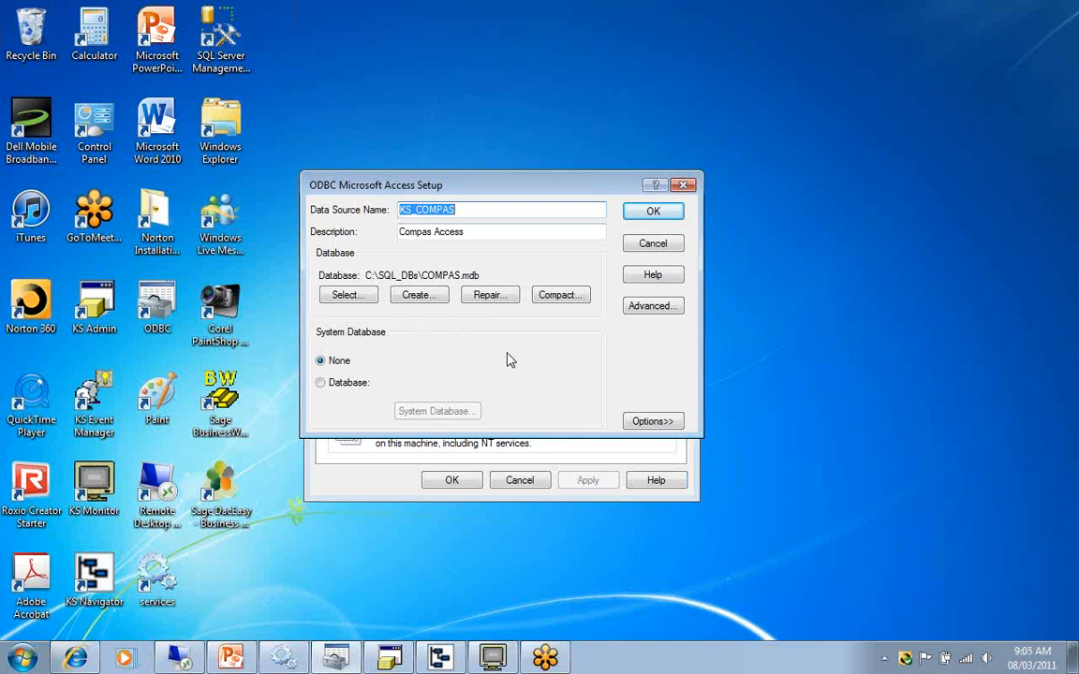
pyautogui.click(655, 245)
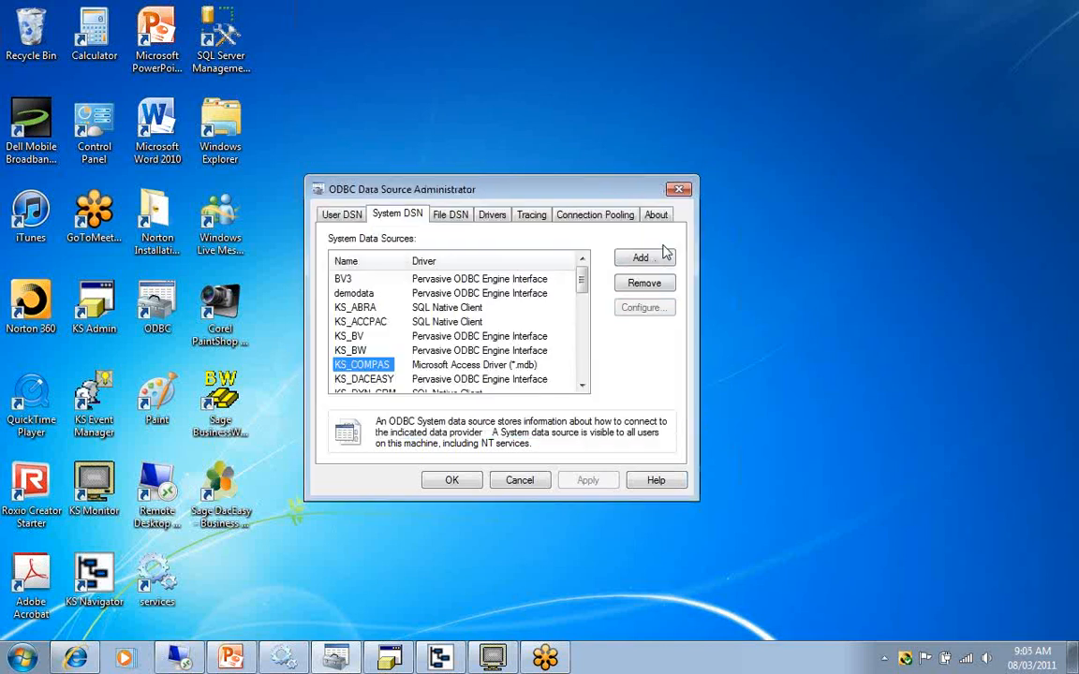
# Advance the PowerPoint slides to the email account cause and show the Email Accounts under Software Setup in KnowledgeSync Administrator.
pyautogui.click(231, 659)
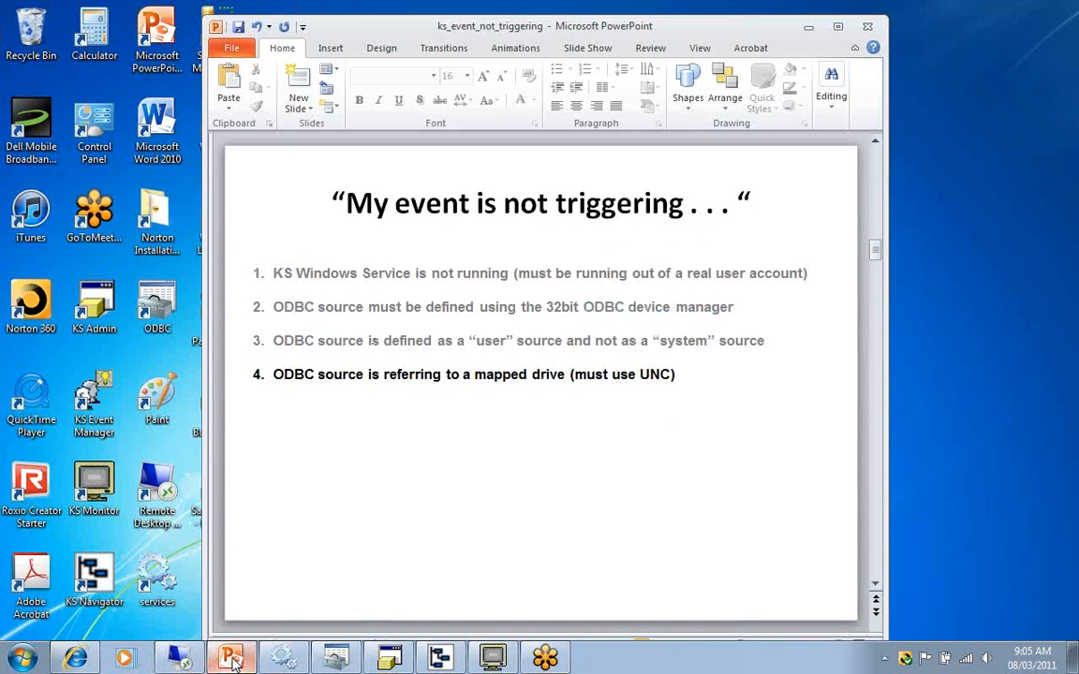
pyautogui.press('pagedown')
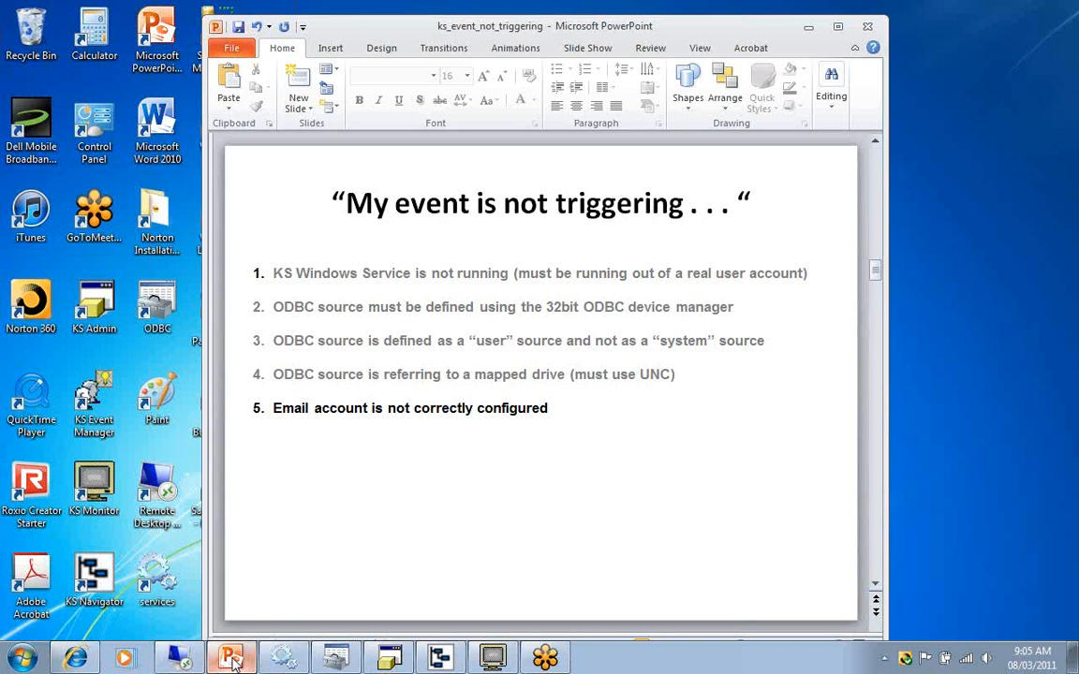
pyautogui.click(392, 658)
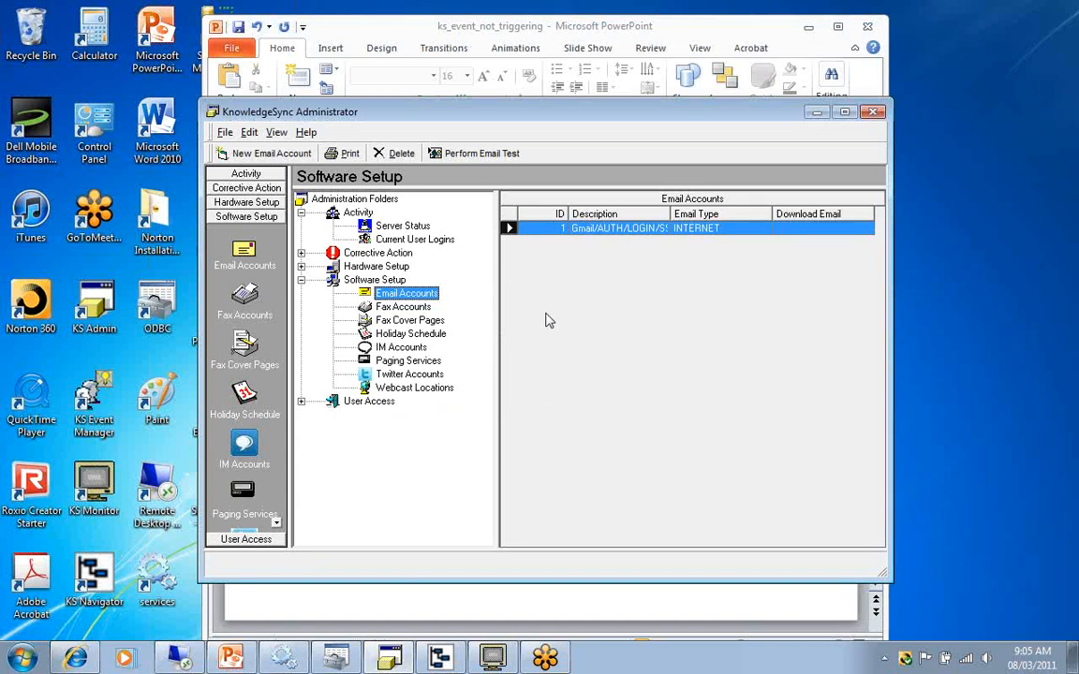
pyautogui.click(301, 280)
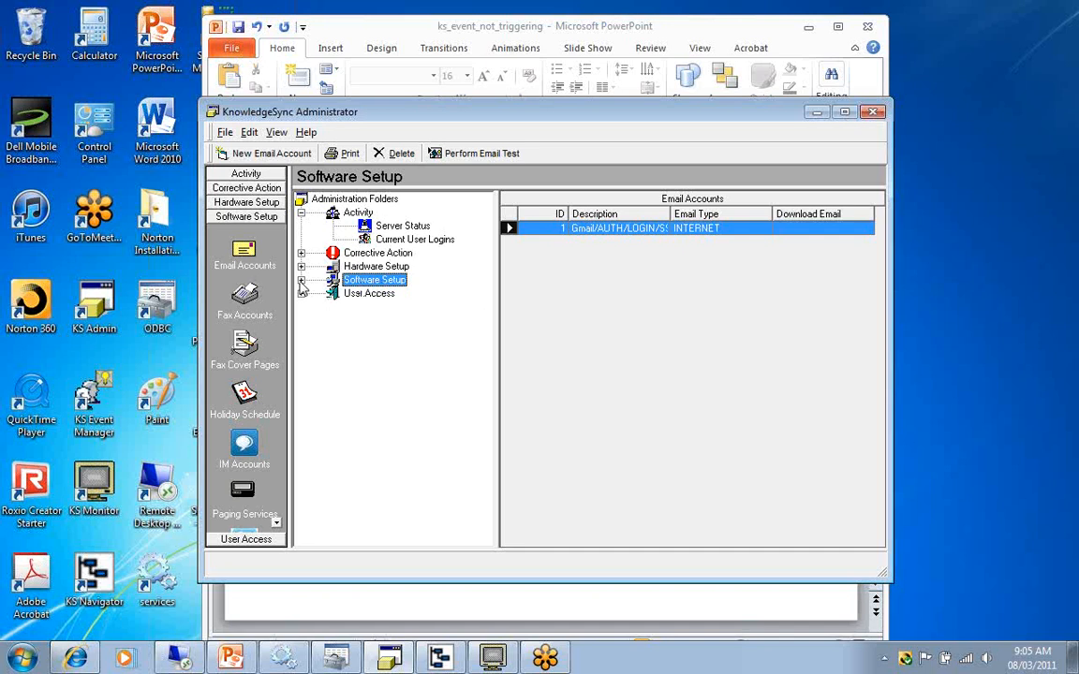
pyautogui.click(300, 280)
pyautogui.click(406, 294)
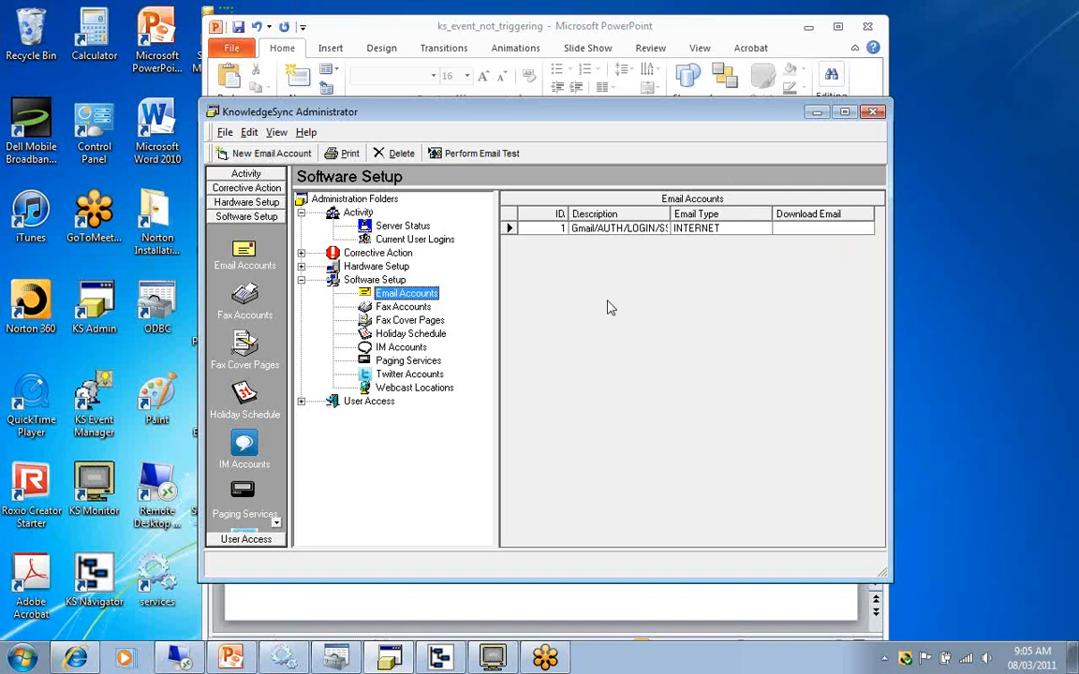
# Open the Gmail/AUTH/LOGIN/SSL email account and select INTERNET as its email type.
pyautogui.click(509, 230)
pyautogui.doubleClick(599, 228)
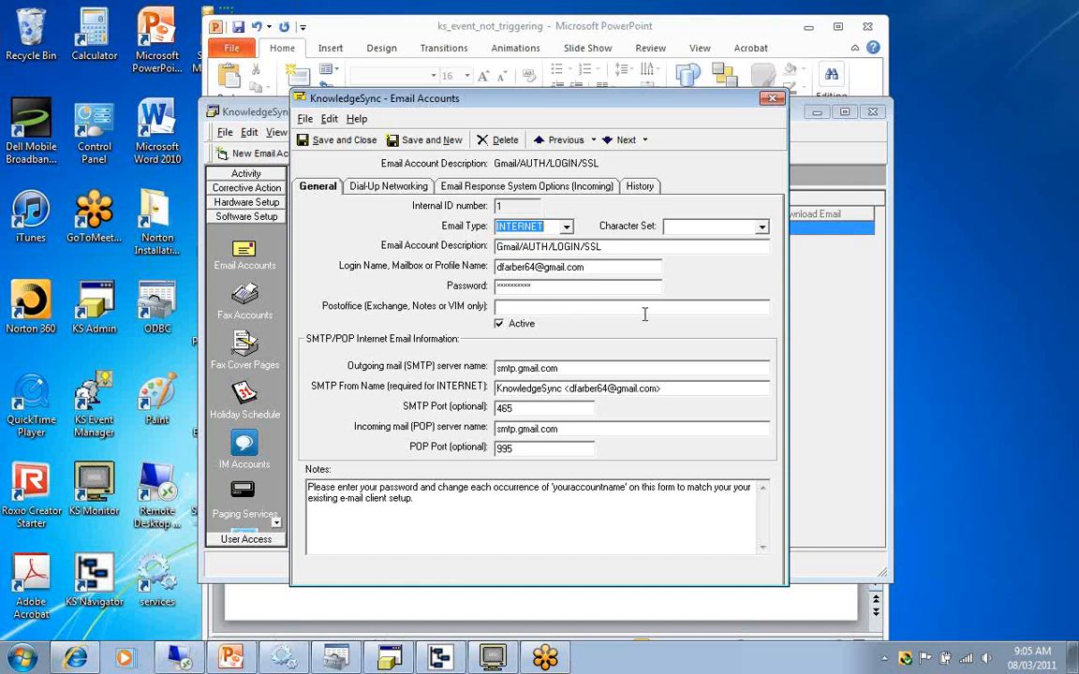
pyautogui.click(565, 227)
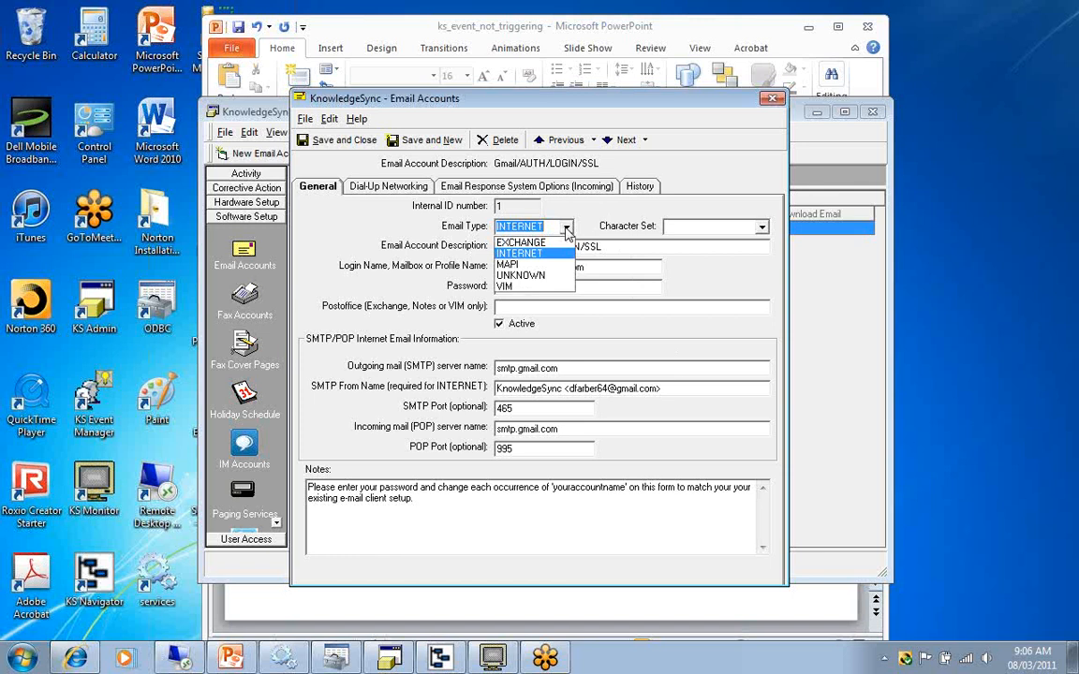
pyautogui.click(550, 251)
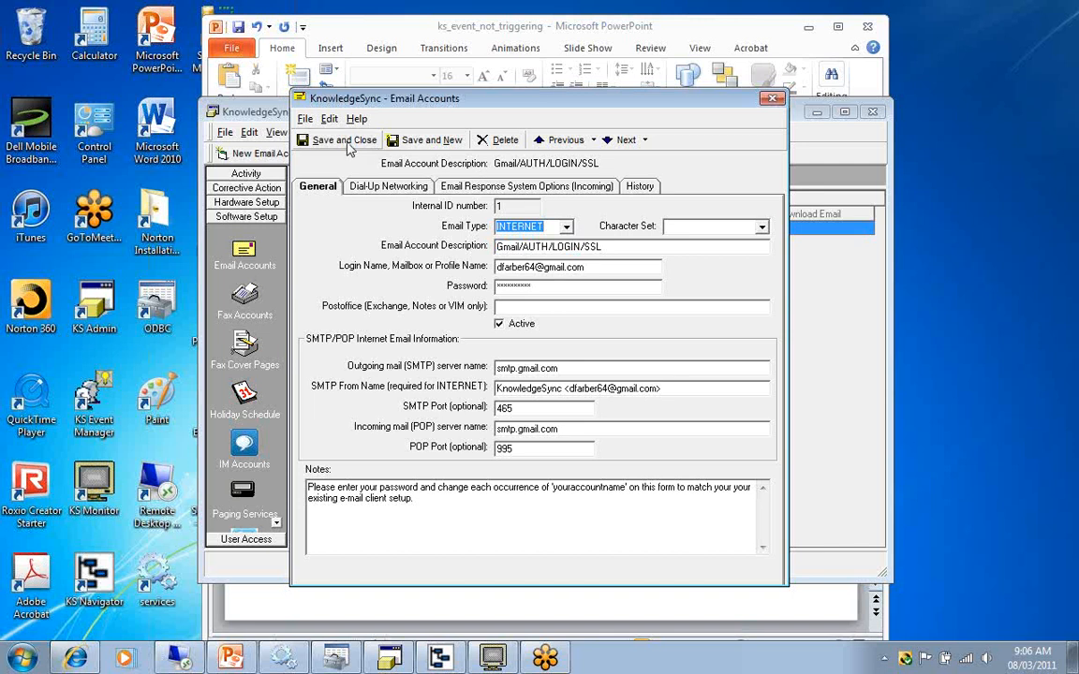
# Close the Gmail/AUTH/LOGIN/SSL email account without saving and show the Perform Email Test dialog without running a test.
pyautogui.click(772, 98)
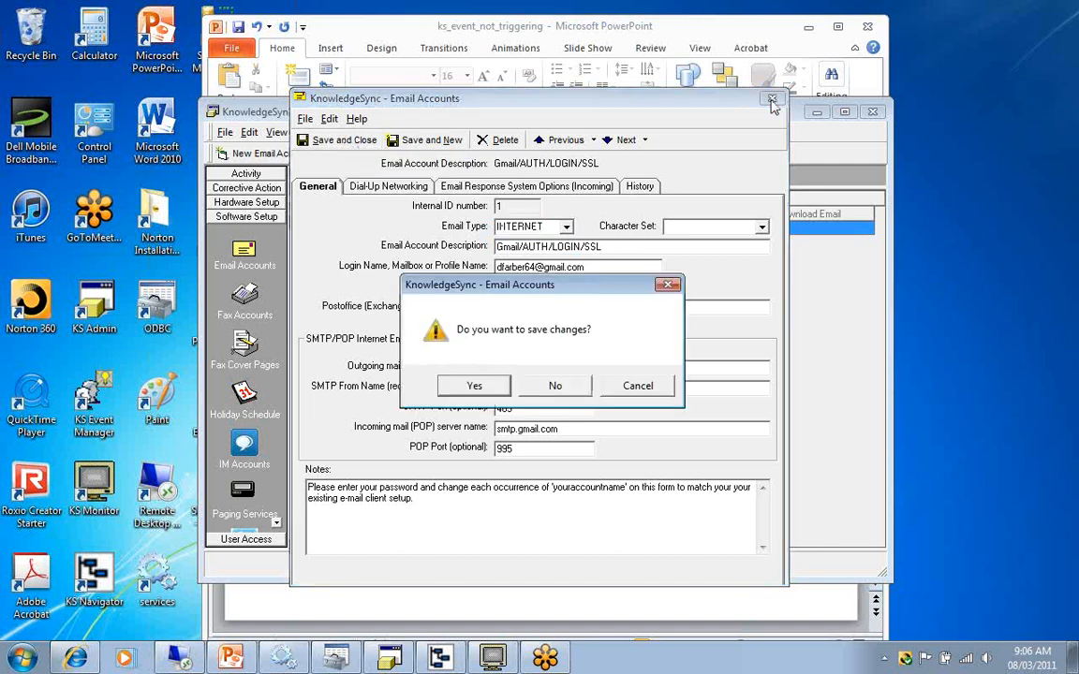
pyautogui.click(555, 386)
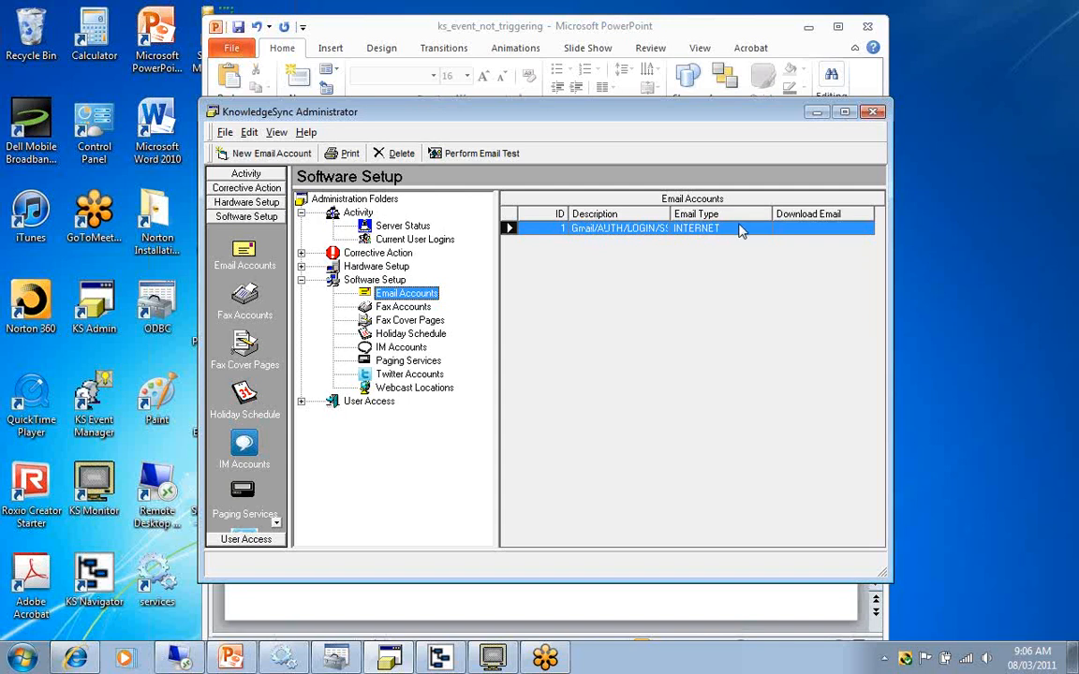
pyautogui.click(476, 153)
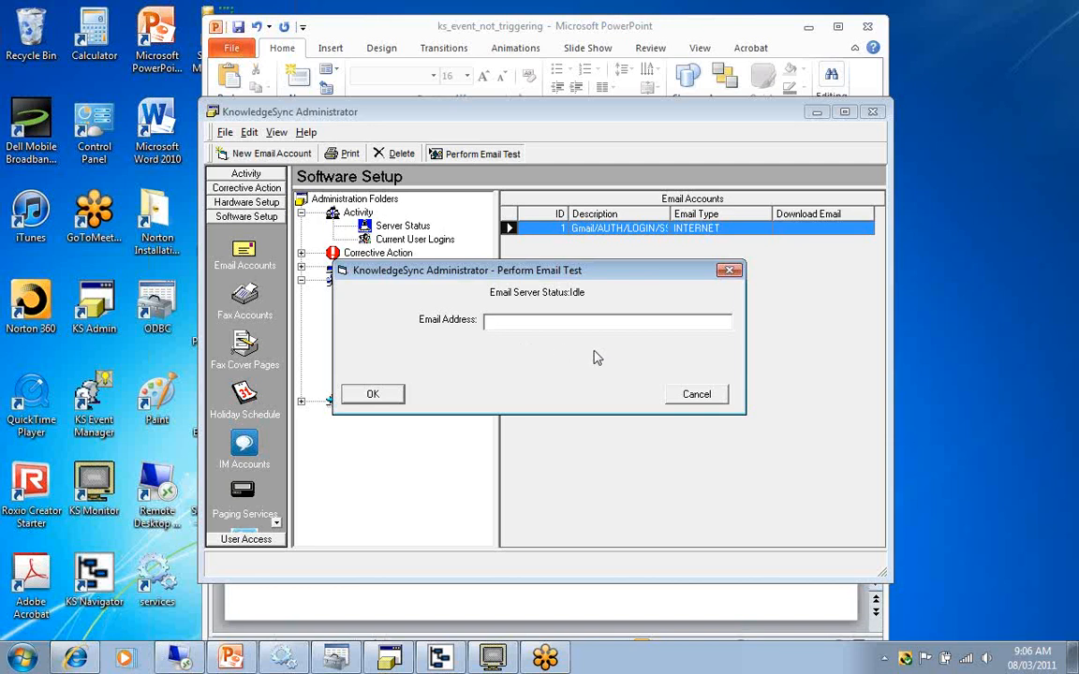
pyautogui.click(693, 396)
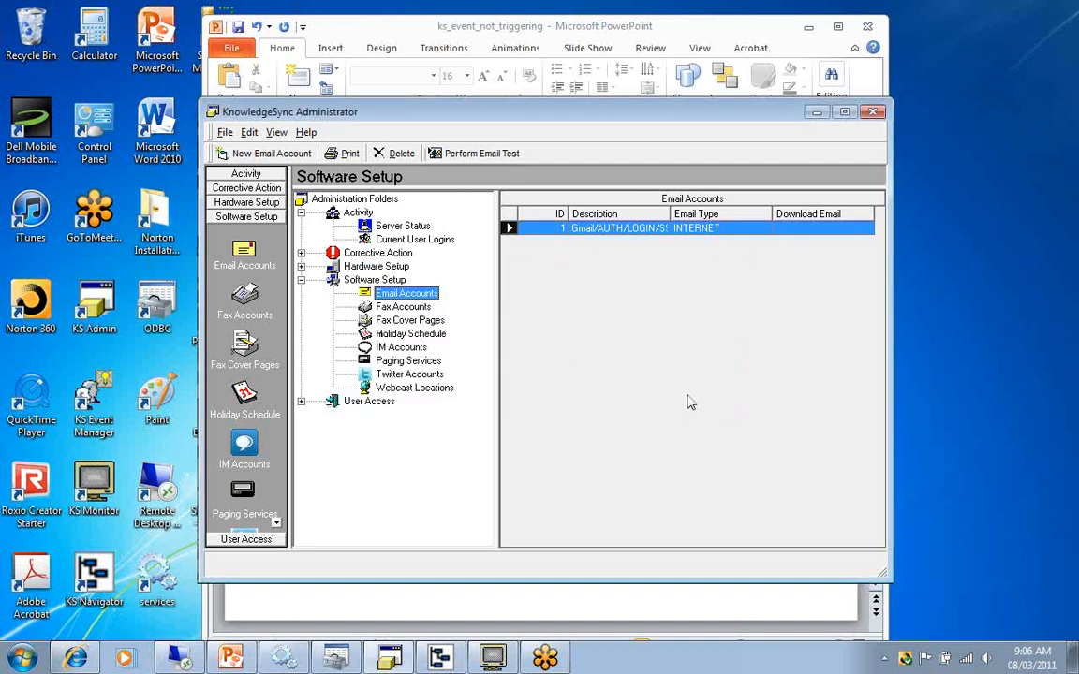
# Advance the PowerPoint slides to the seventh cause and inspect the Order Confirmation event's email settings in KnowledgeSync Event Manager Navigator.
pyautogui.click(456, 606)
pyautogui.scroll(-1, 456, 607)
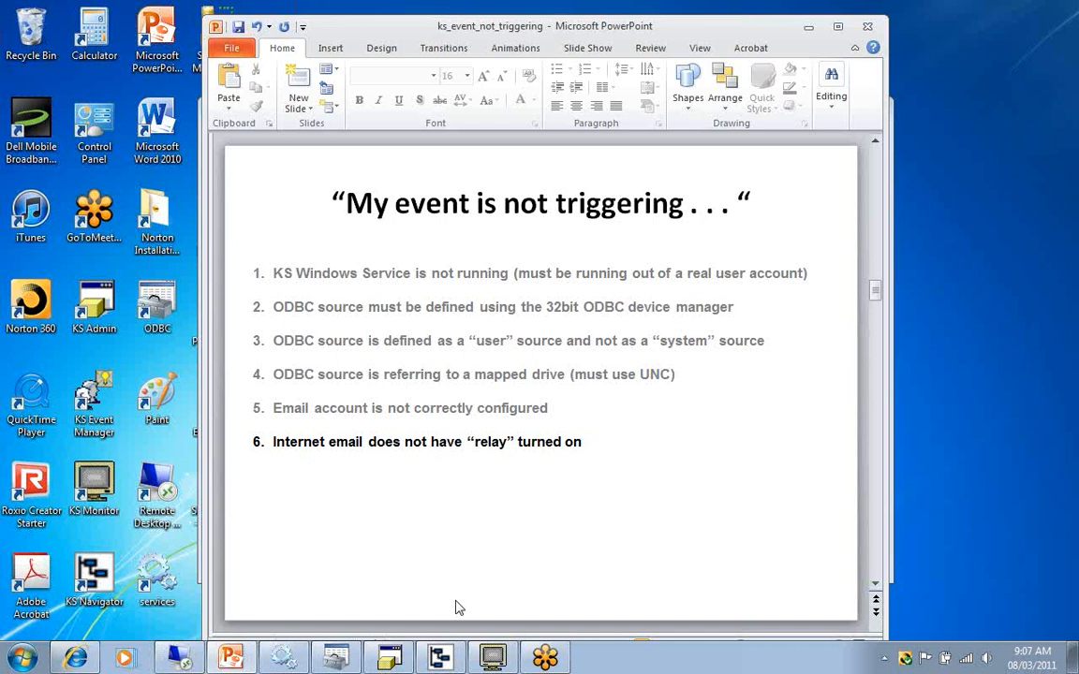
pyautogui.scroll(-1, 459, 609)
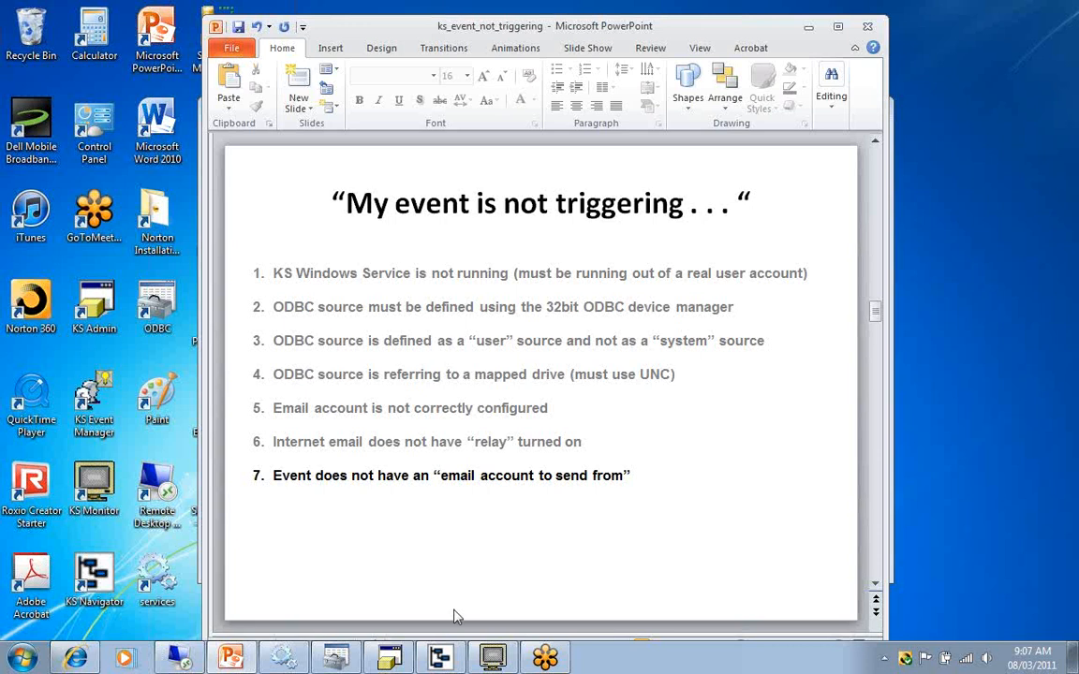
pyautogui.click(440, 658)
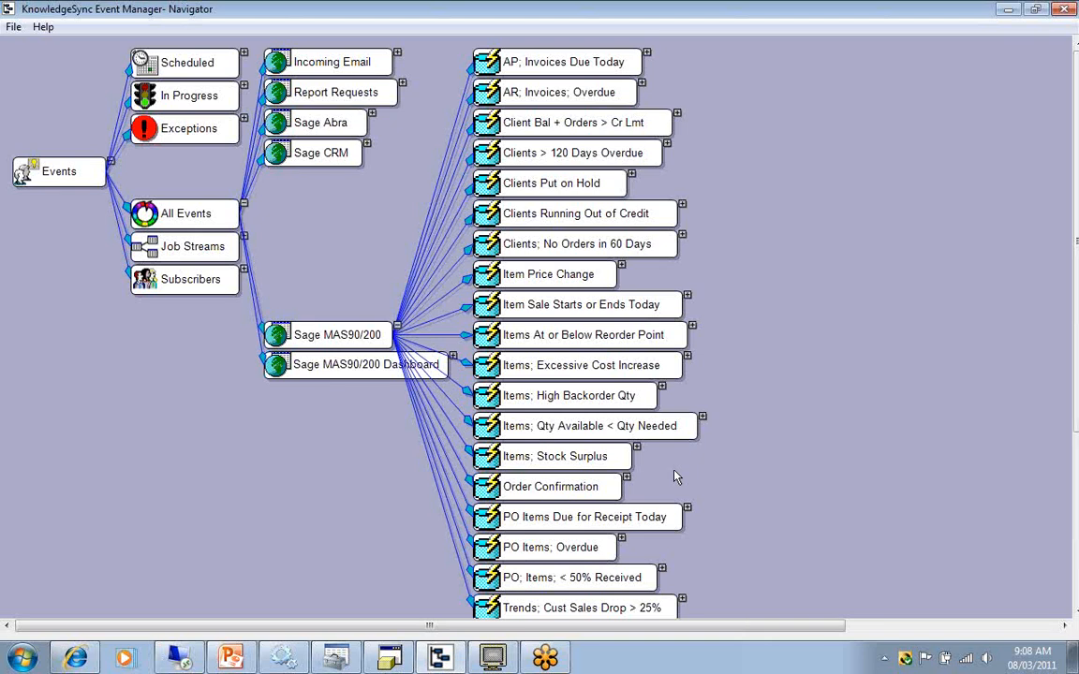
pyautogui.doubleClick(580, 495)
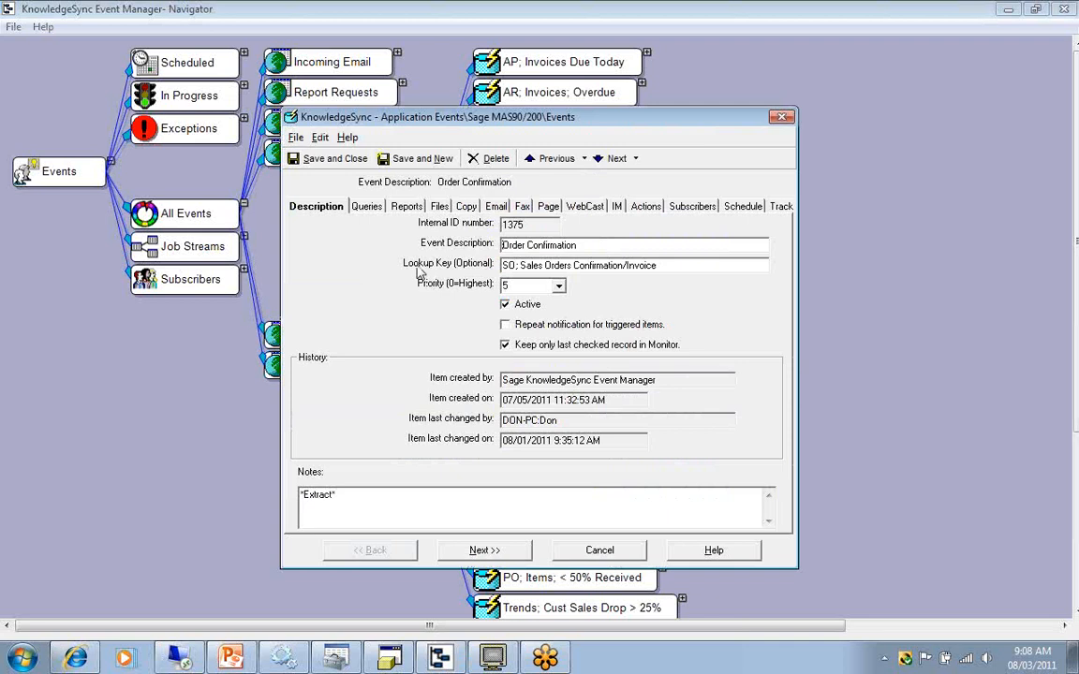
pyautogui.click(492, 207)
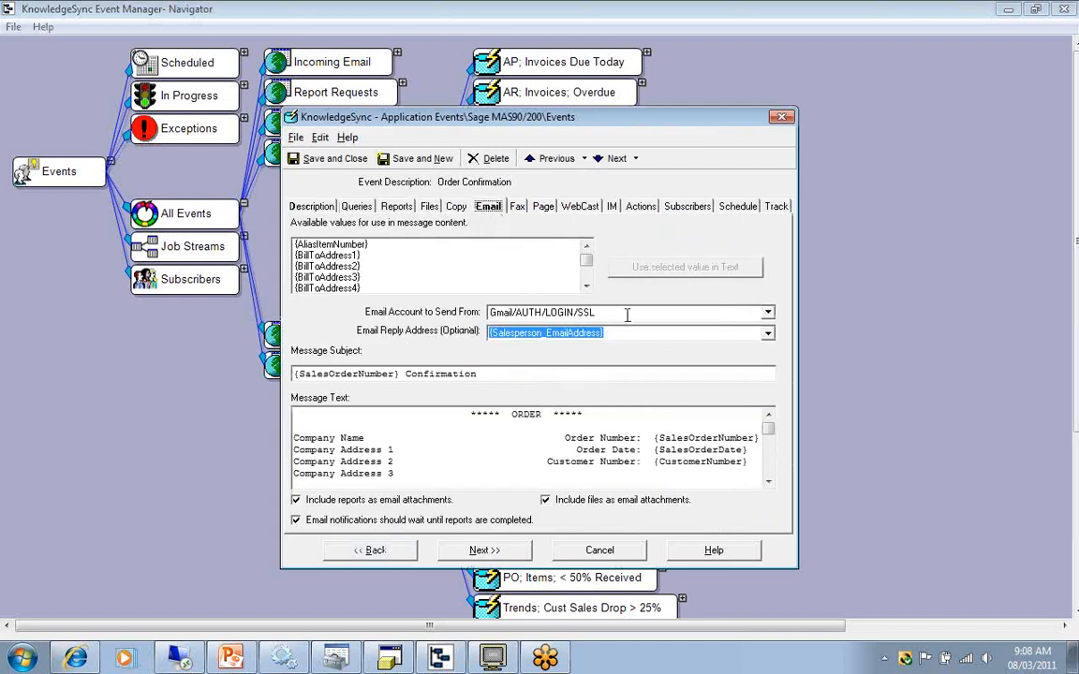
pyautogui.click(585, 333)
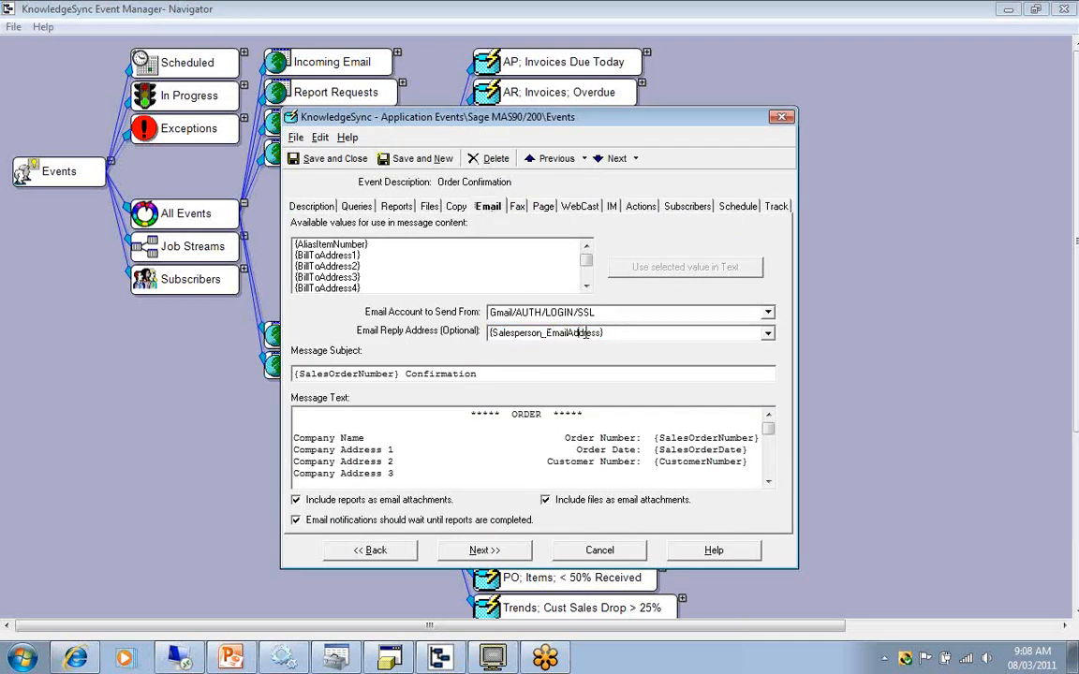
# Clear the Order Confirmation event's email account to send from and reselect Gmail/AUTH/LOGIN/SSL.
pyautogui.click(618, 311)
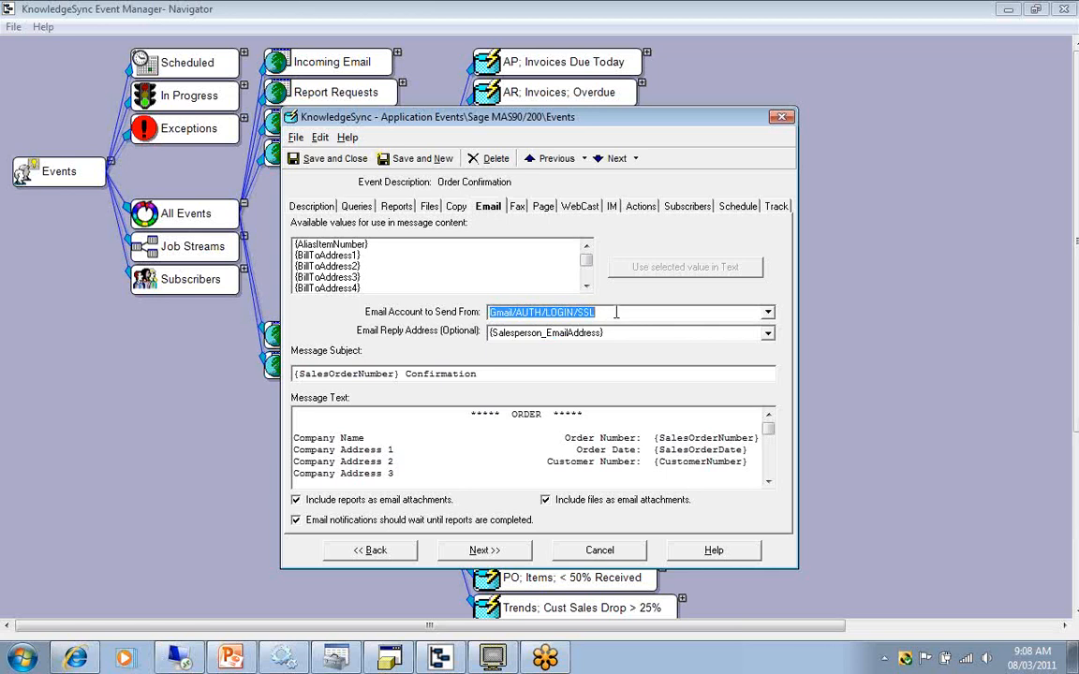
pyautogui.press('BackSpace')
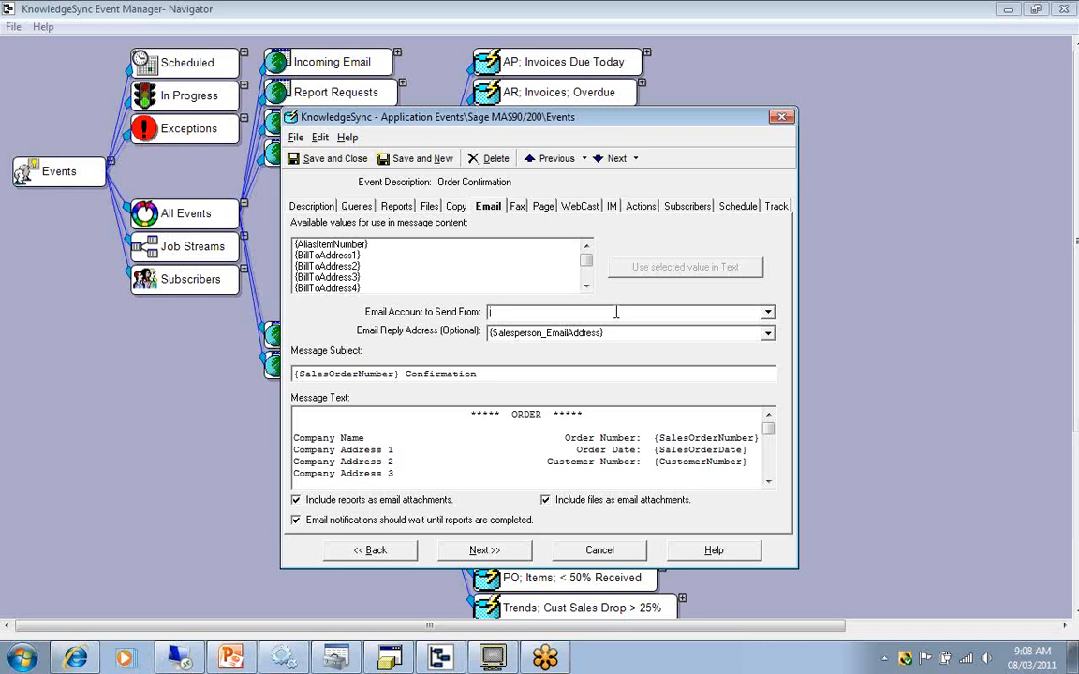
pyautogui.click(768, 311)
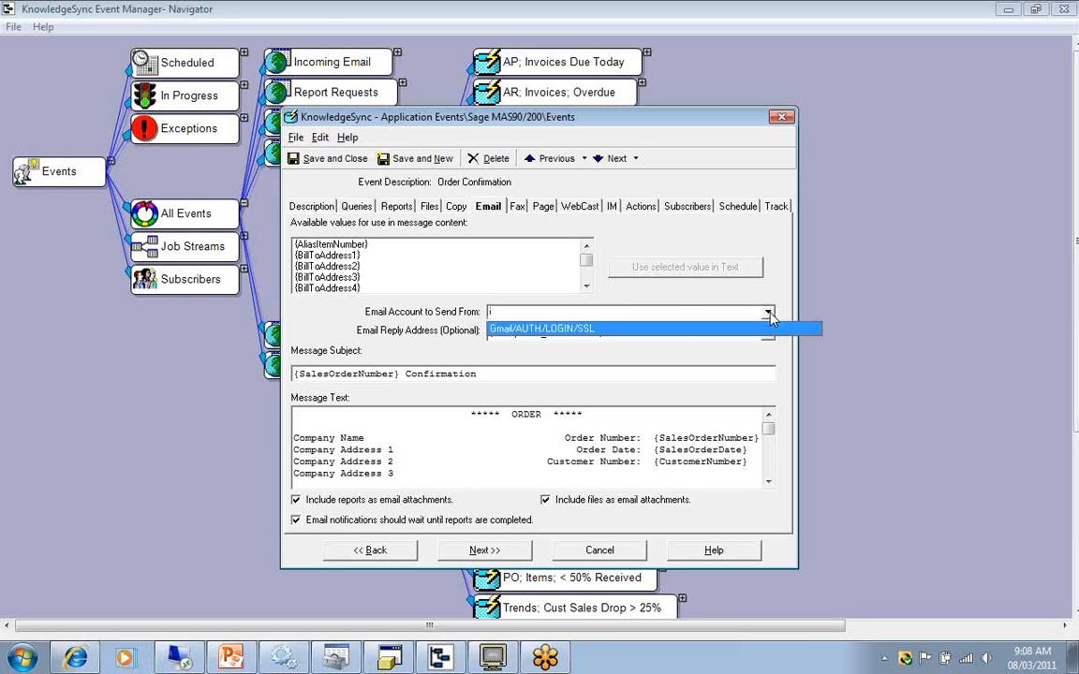
pyautogui.click(619, 329)
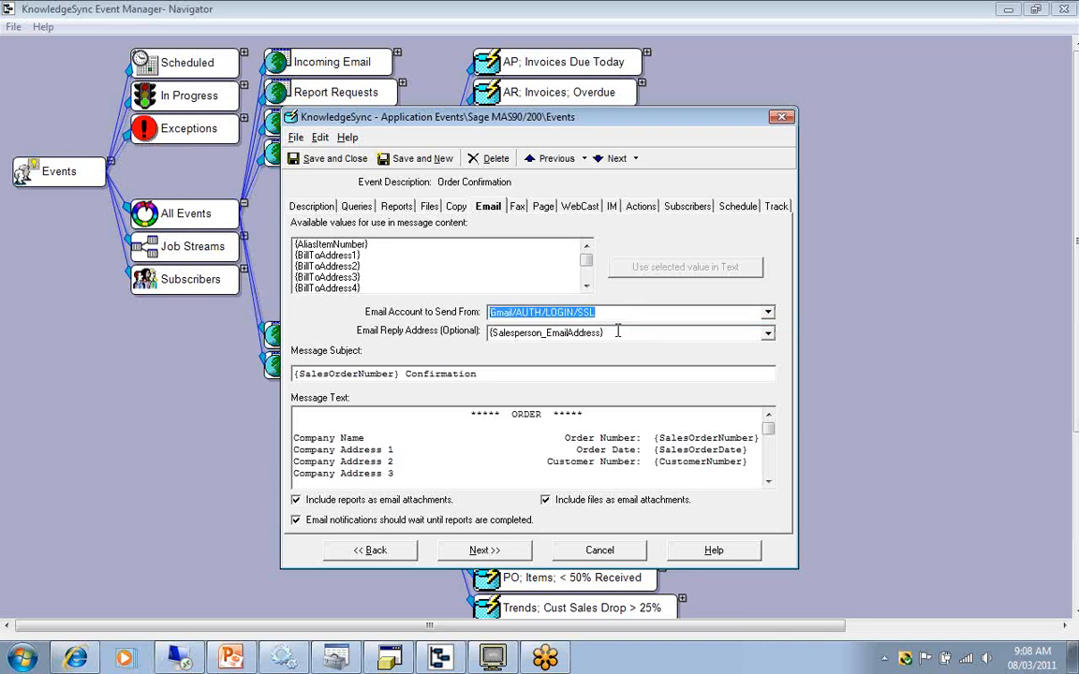
# Advance the PowerPoint slides to the missing-subscribers cause and show the Order Confirmation event's subscribers in Event Manager Navigator.
pyautogui.click(232, 659)
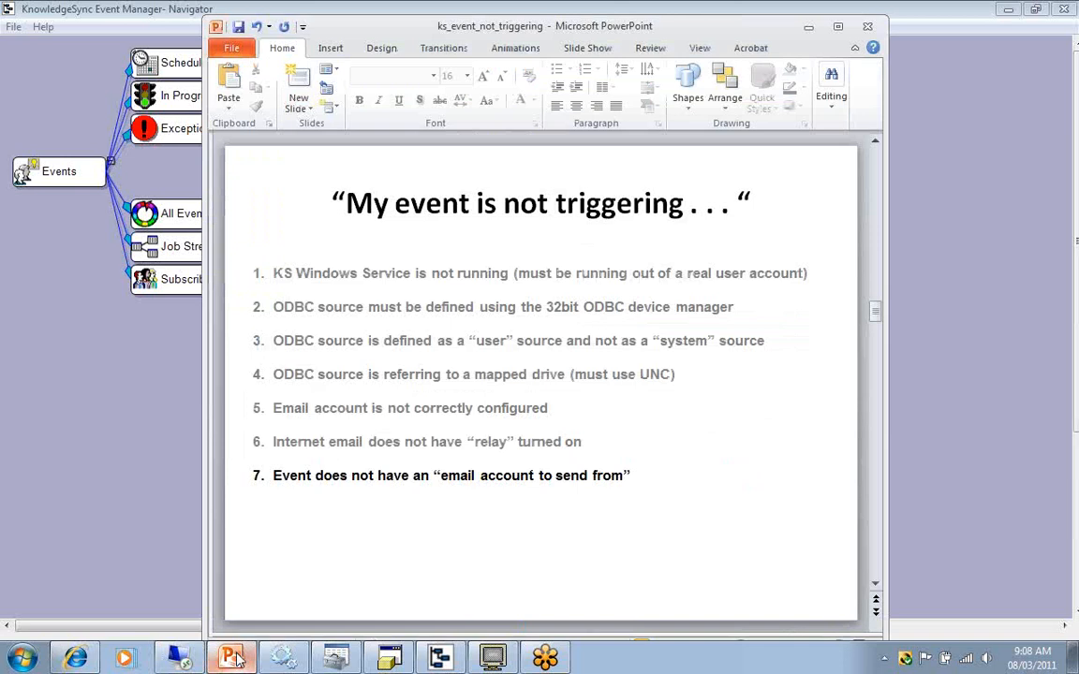
pyautogui.press('pagedown')
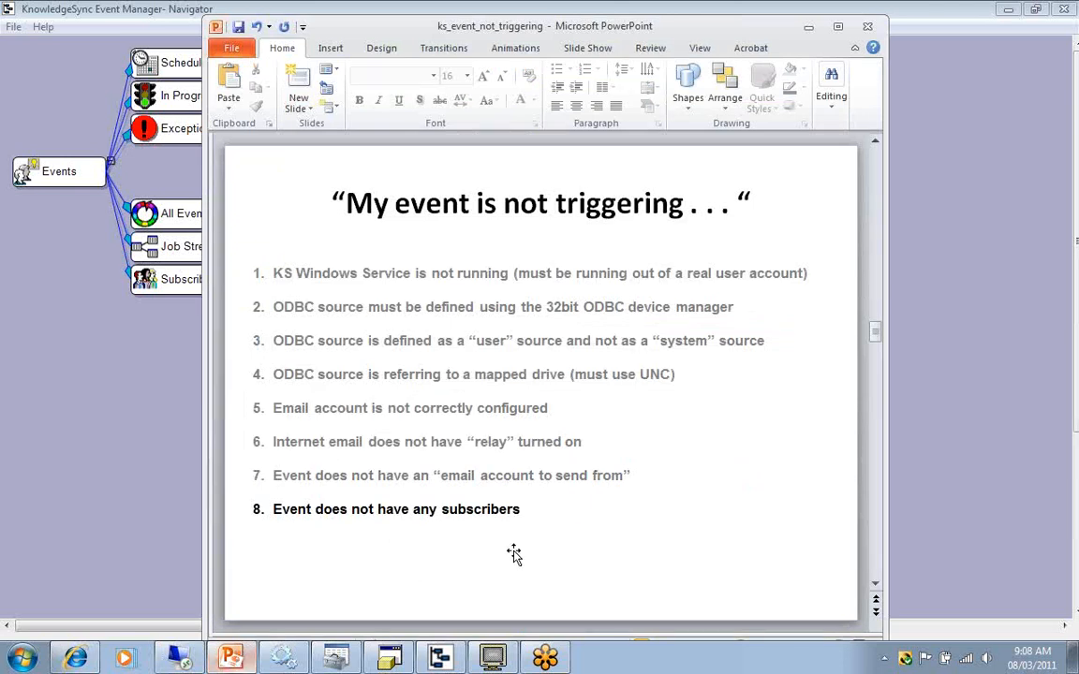
pyautogui.click(941, 389)
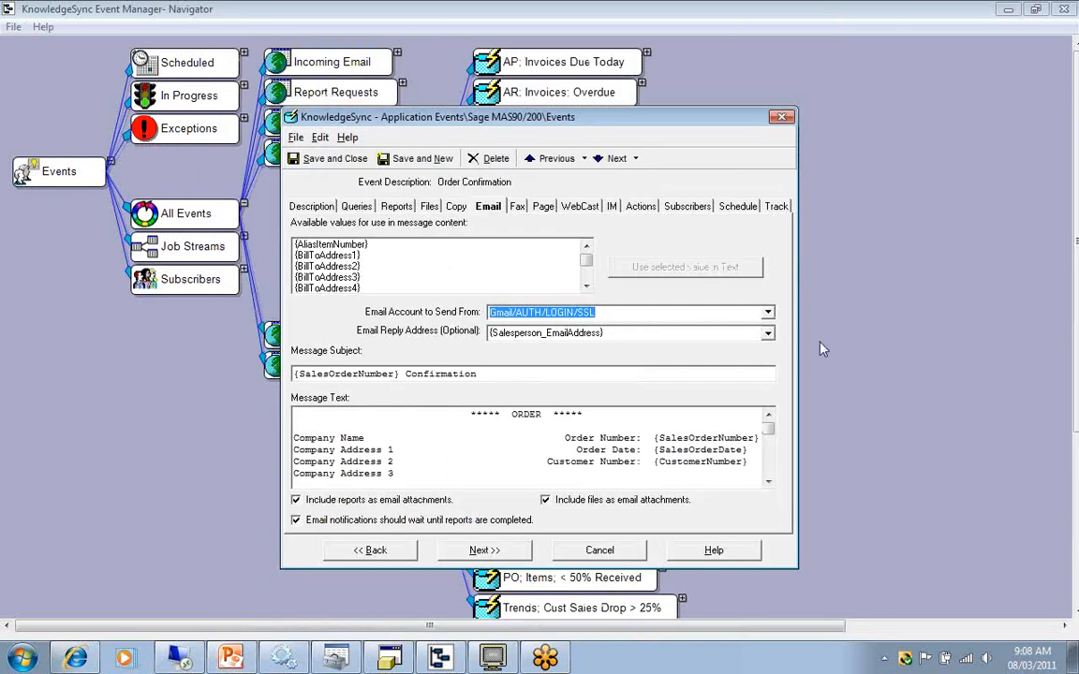
pyautogui.click(687, 207)
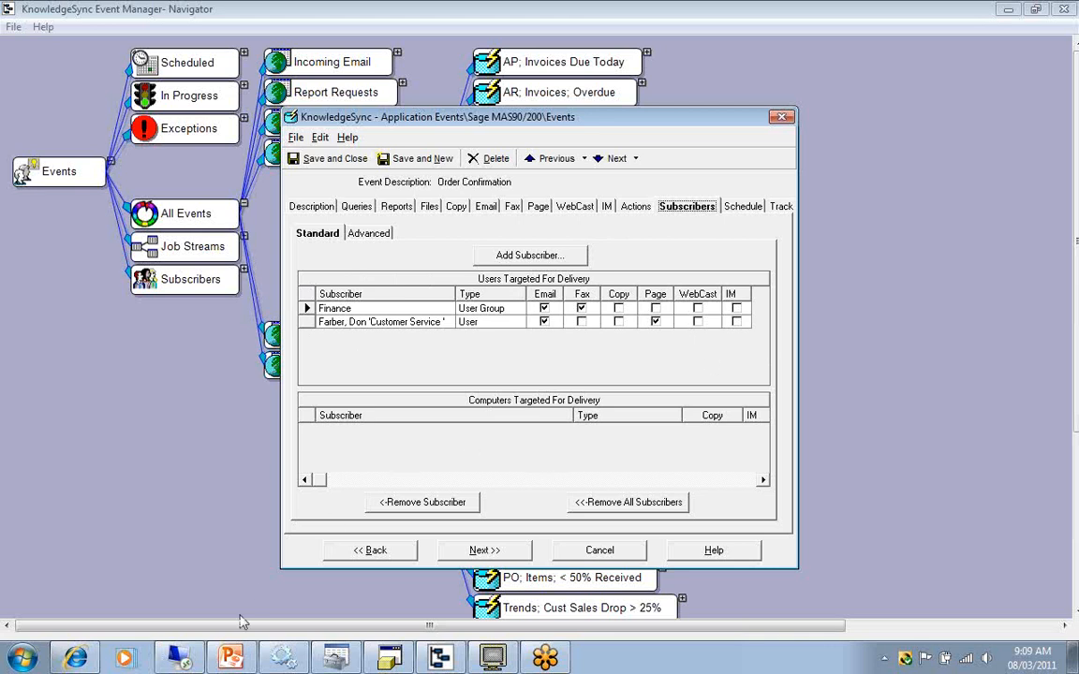
# Advance the PowerPoint slides to the missing delivery method cause and return to the Order Confirmation event in Navigator.
pyautogui.click(230, 657)
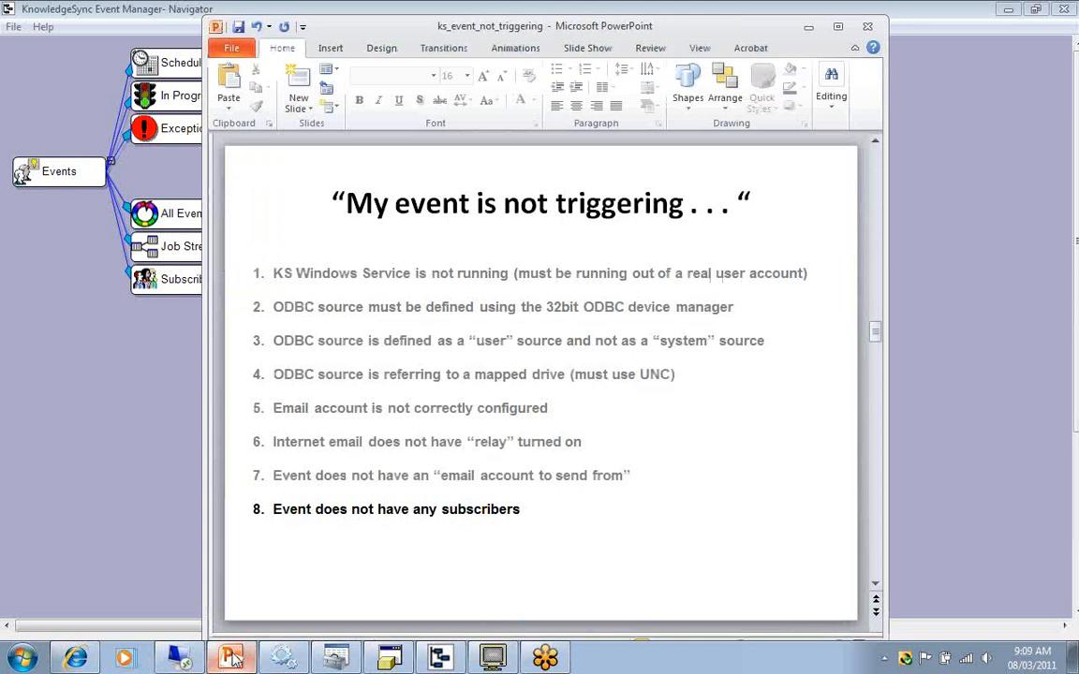
pyautogui.press('pagedown')
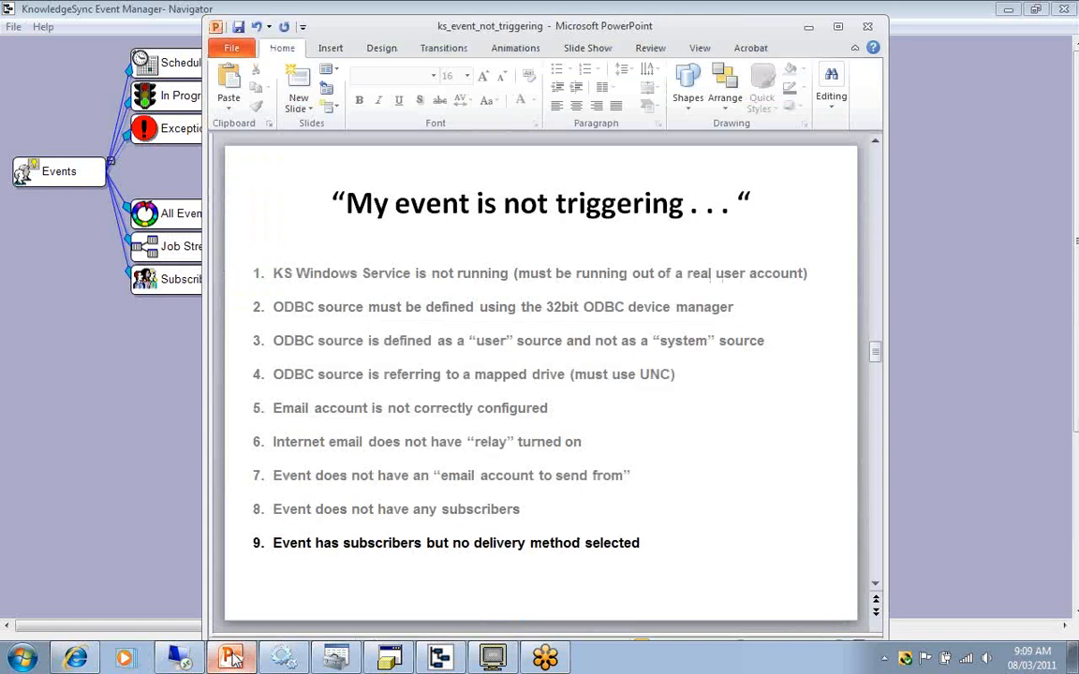
pyautogui.click(131, 404)
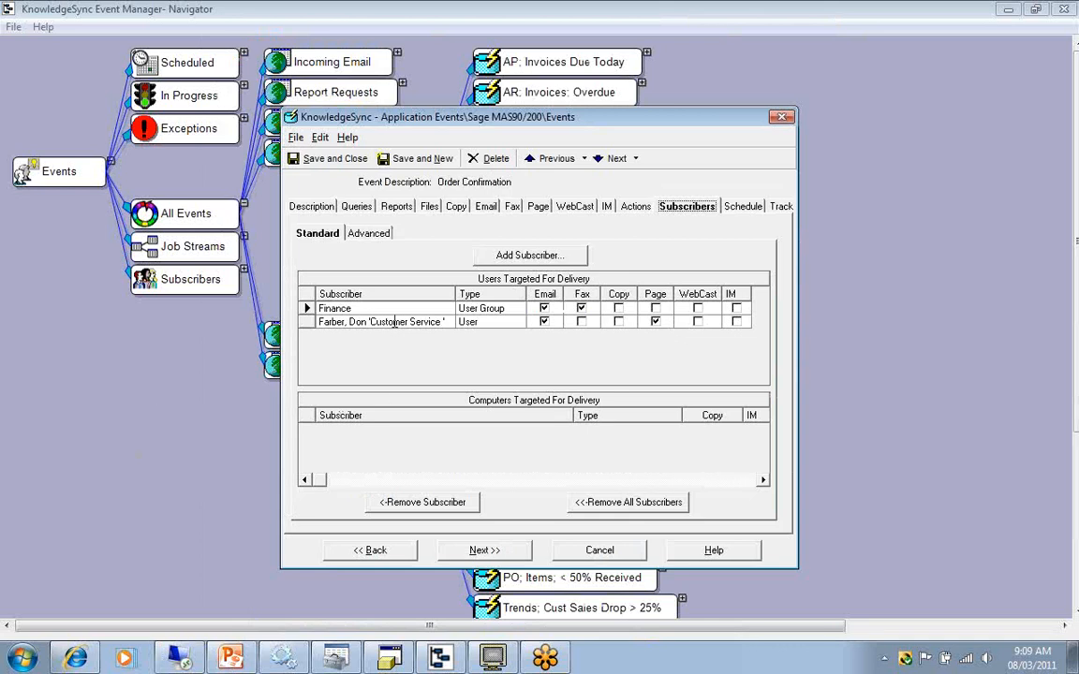
# Turn off Email and Page delivery for the Customer Service subscriber, then close the event without saving the changes.
pyautogui.click(543, 321)
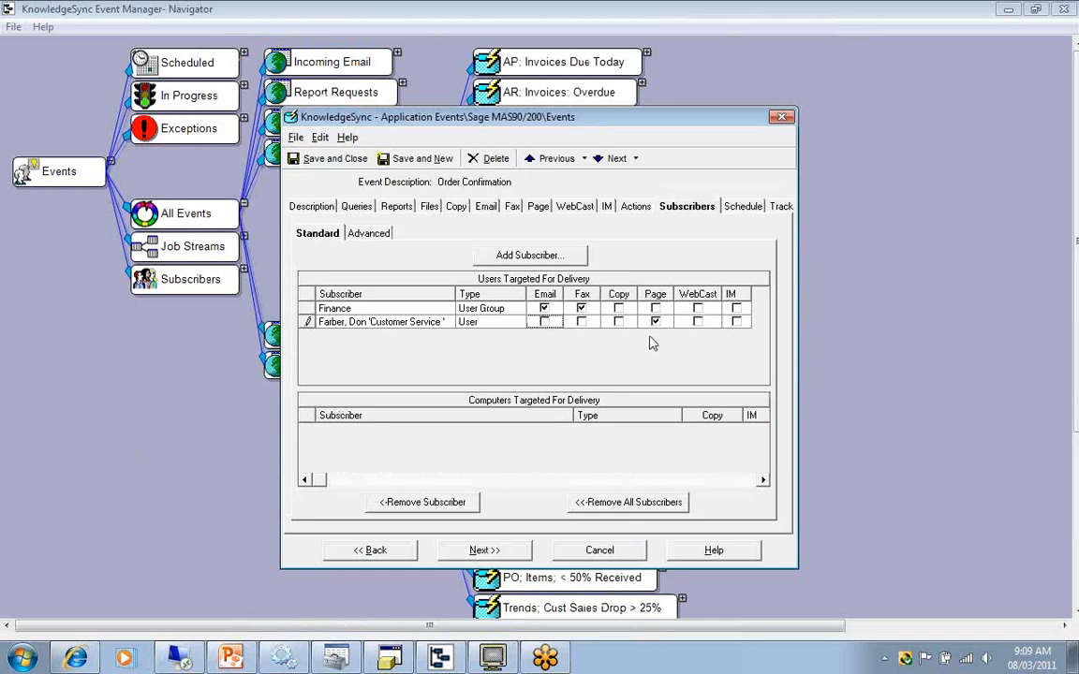
pyautogui.click(655, 321)
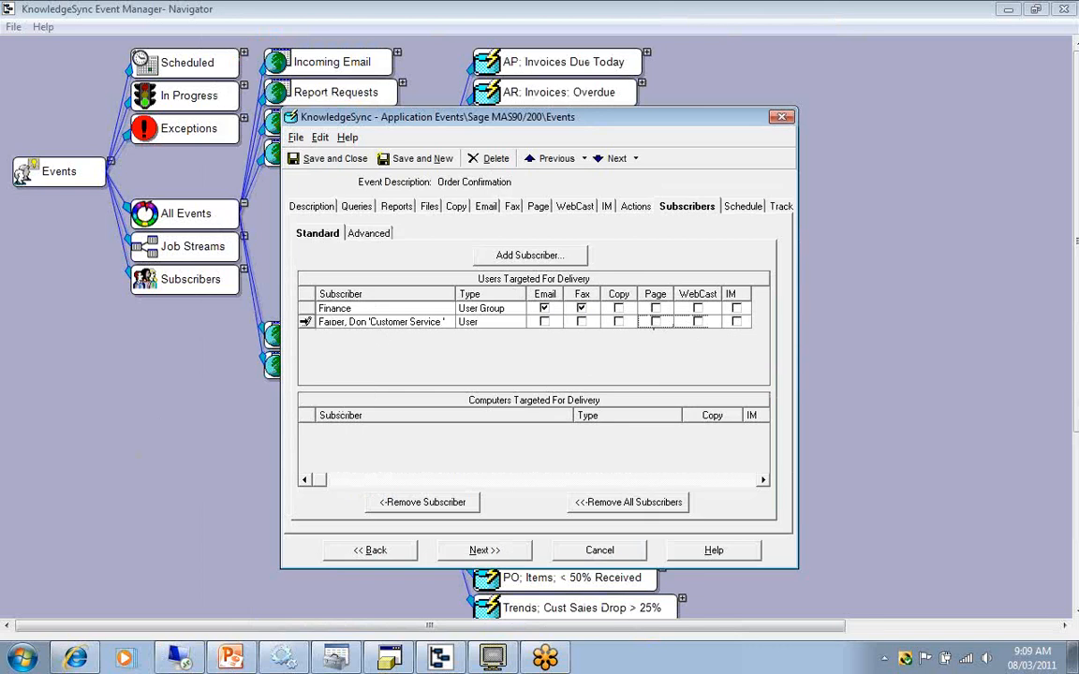
pyautogui.click(307, 321)
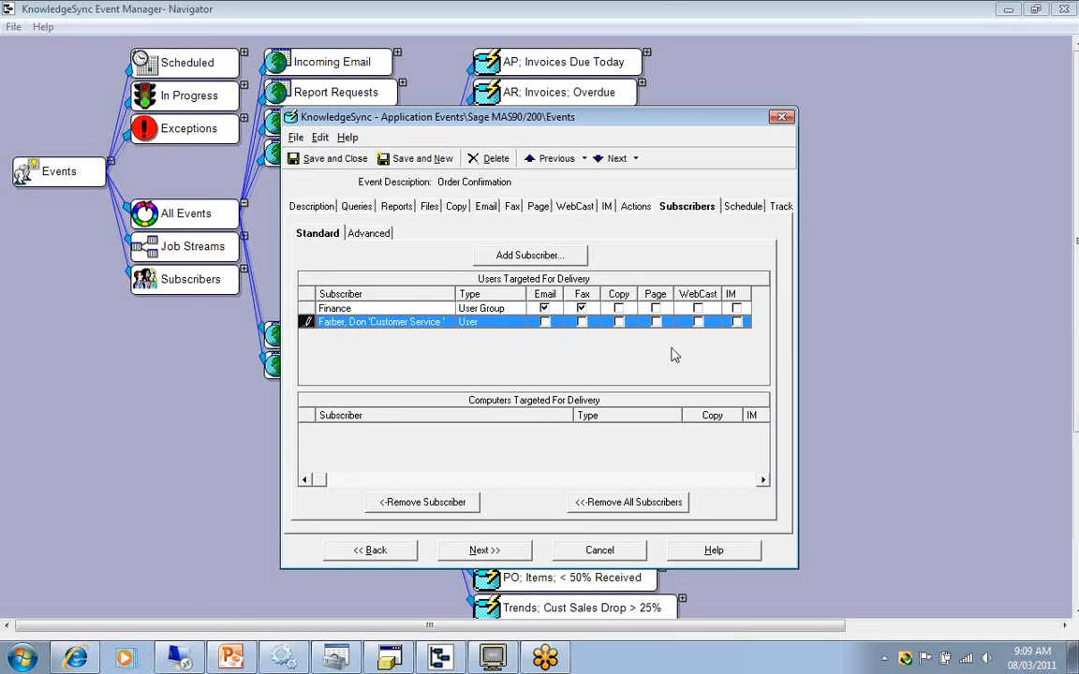
pyautogui.click(599, 554)
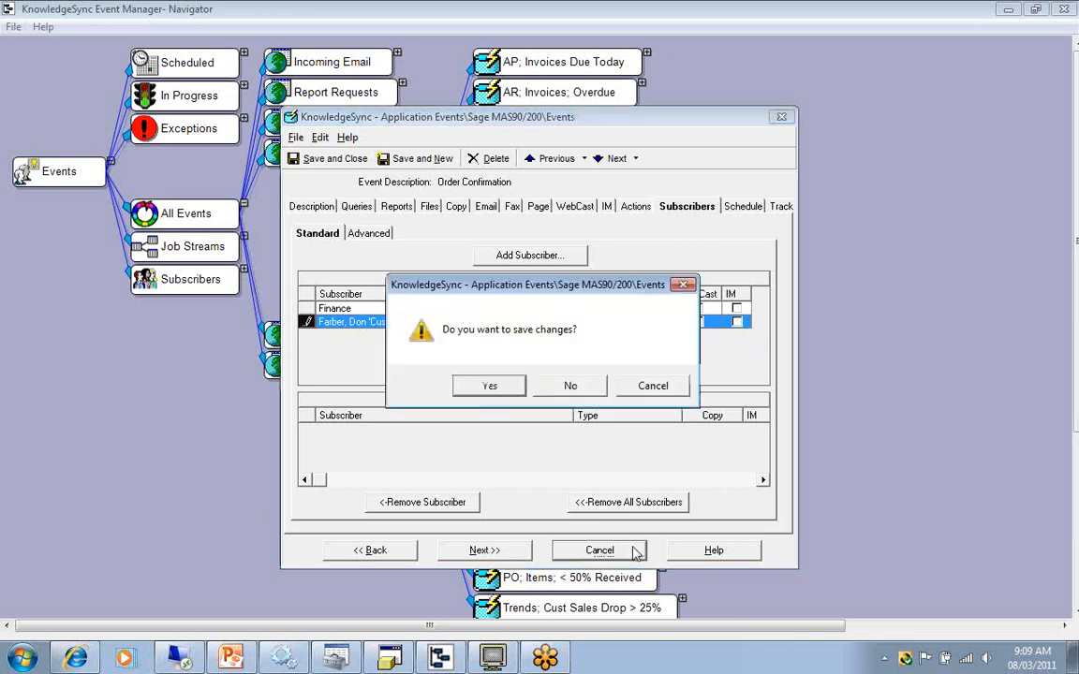
pyautogui.click(583, 388)
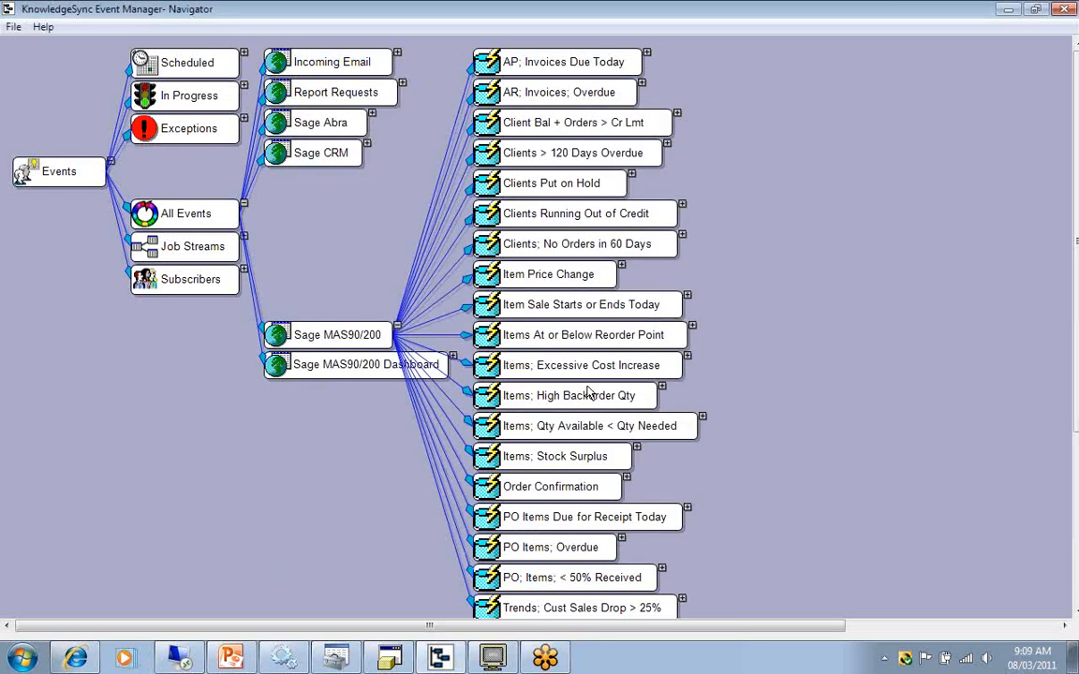
# Advance the PowerPoint slides to the inactive-event cause and reopen the Order Confirmation event in Event Manager Navigator.
pyautogui.click(230, 658)
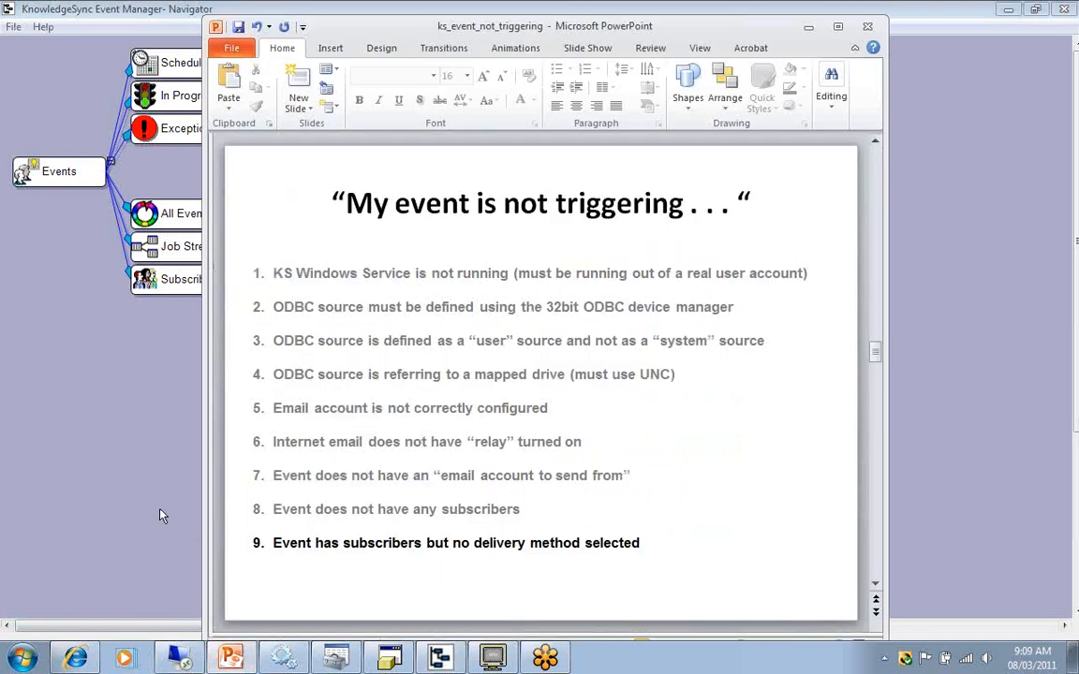
pyautogui.press('pagedown')
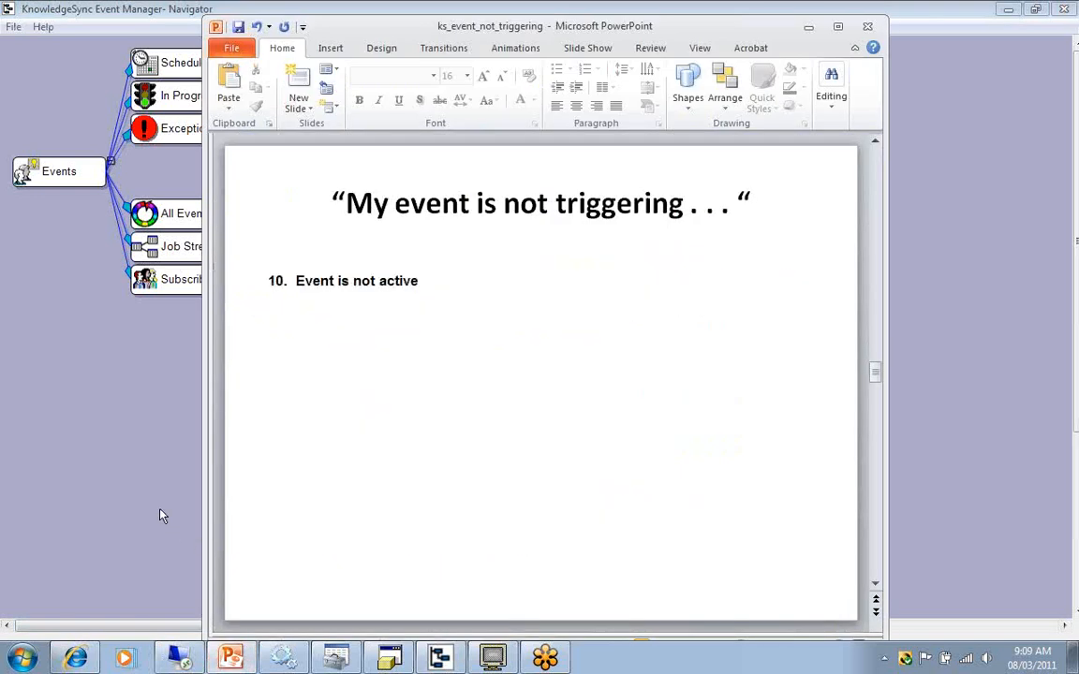
pyautogui.click(161, 515)
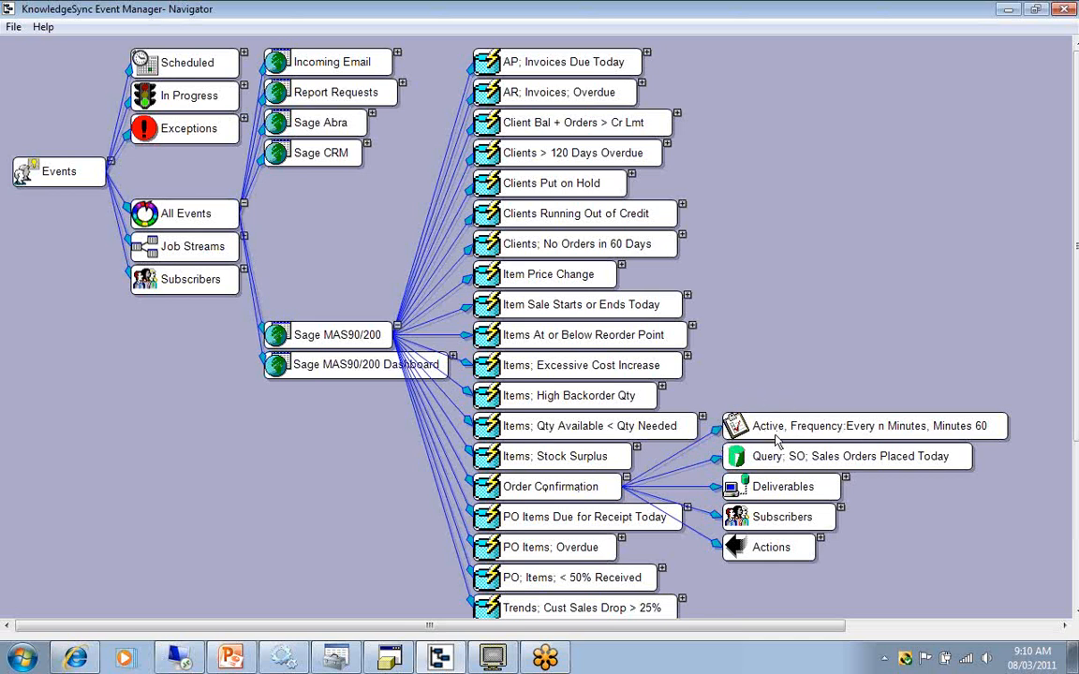
pyautogui.doubleClick(573, 494)
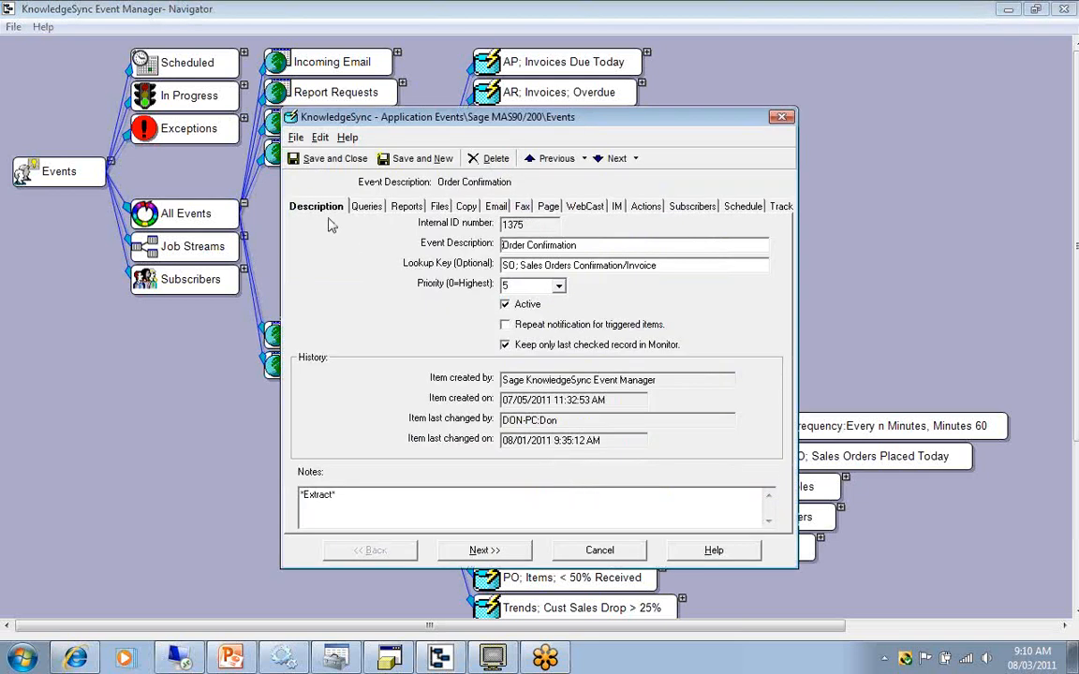
# Toggle the Order Confirmation event's Active option off and on, then close the event without saving.
pyautogui.click(505, 307)
pyautogui.click(505, 306)
pyautogui.click(596, 554)
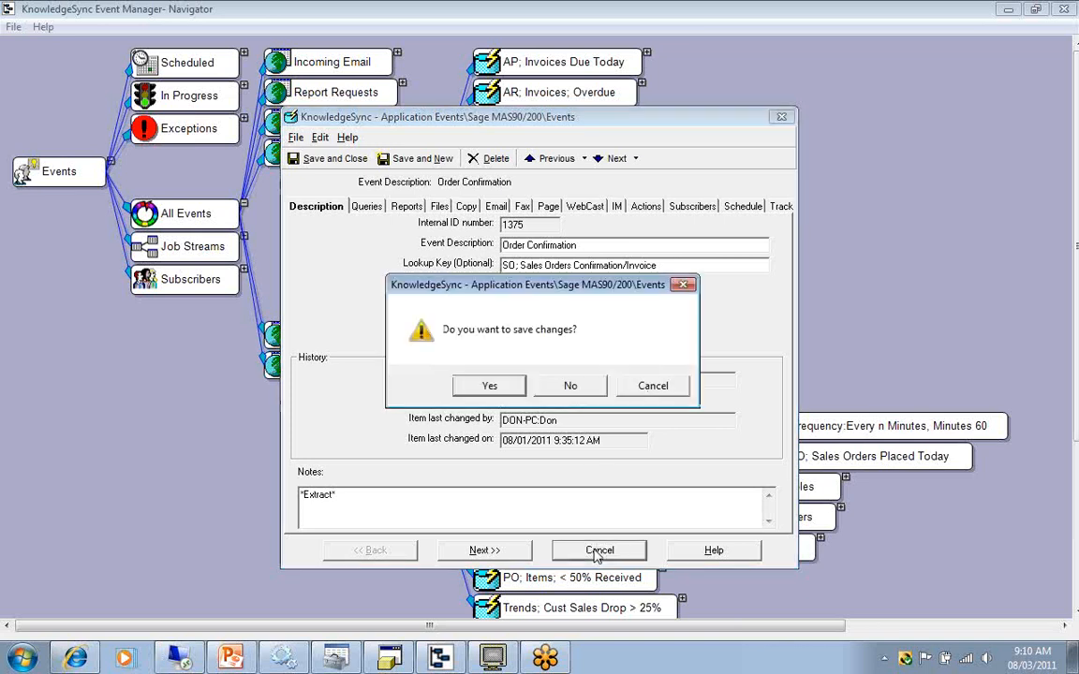
pyautogui.click(554, 380)
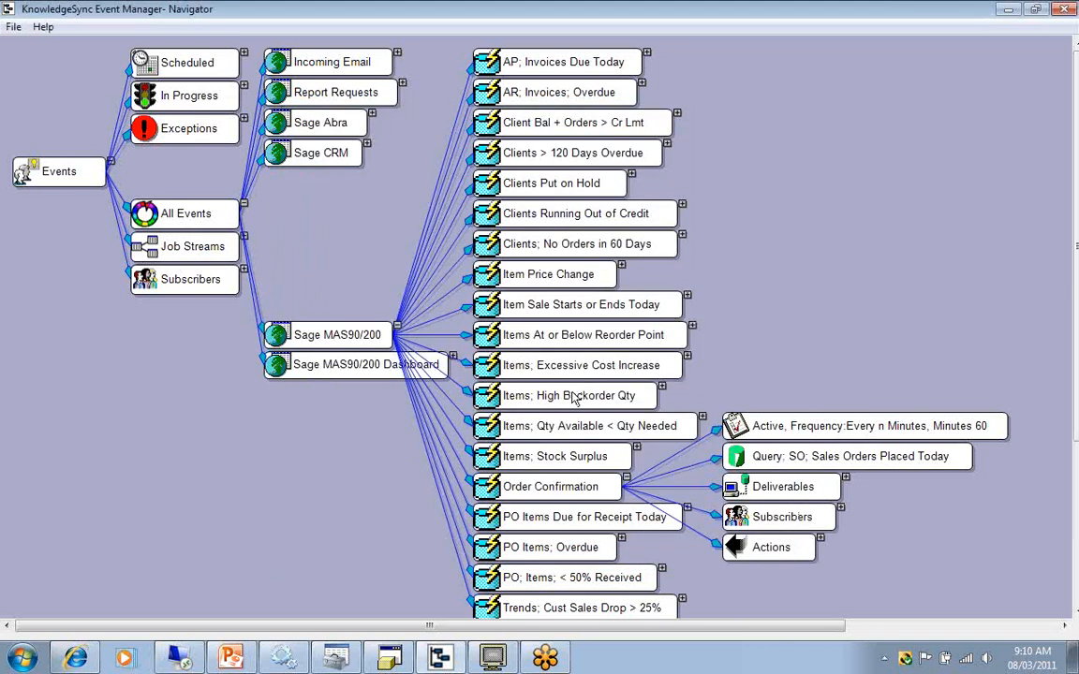
# Schedule the Order Confirmation event to run now and switch back to the PowerPoint slides.
pyautogui.rightClick(561, 495)
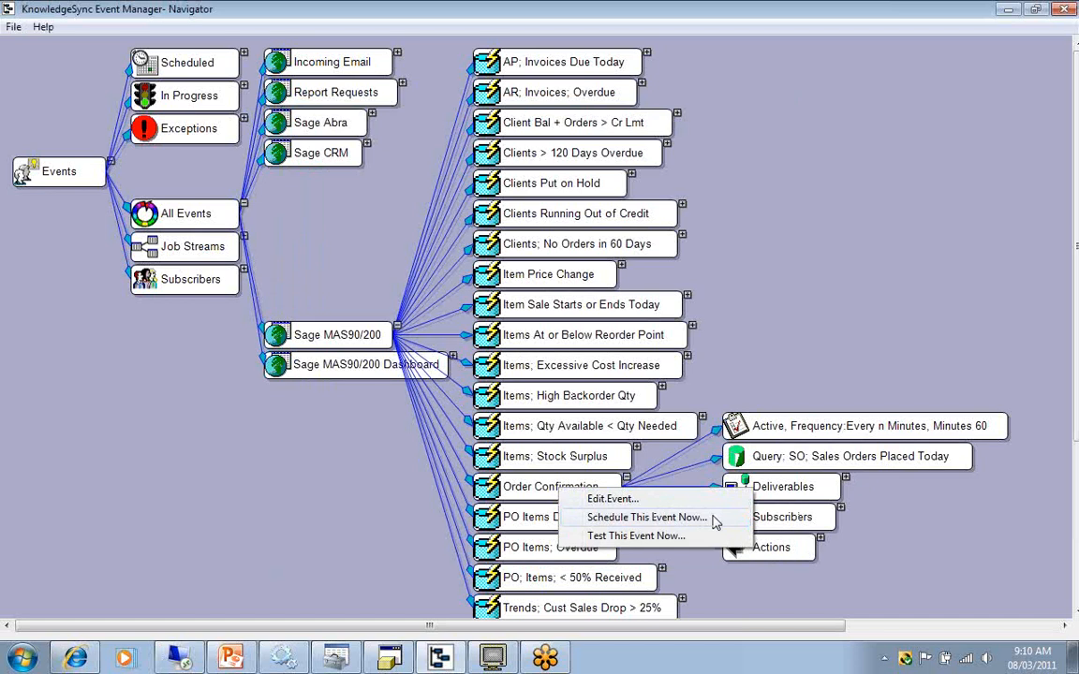
pyautogui.click(714, 520)
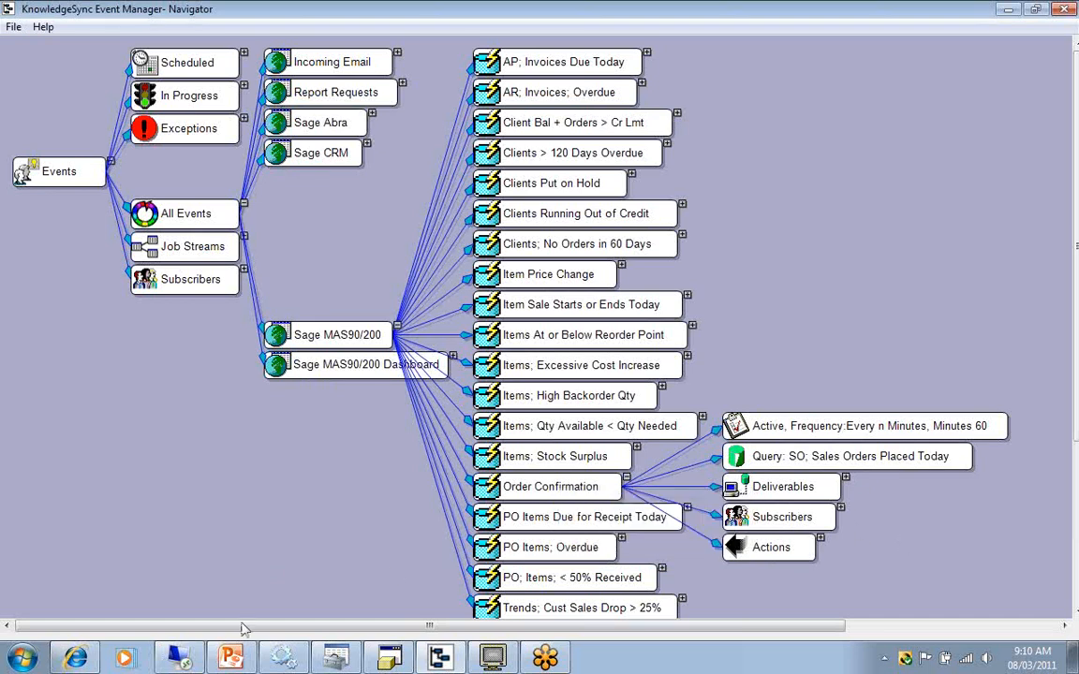
pyautogui.click(231, 657)
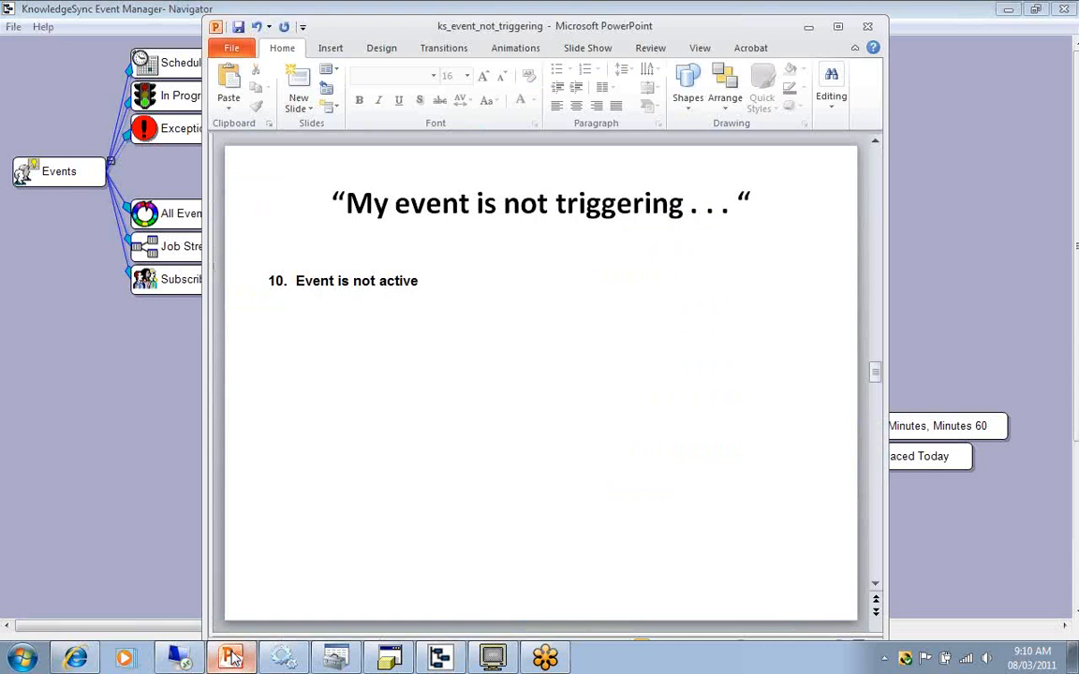
# Advance the slides to the missing subscriber email cause, then show the Executive Team members under Subscribers in Event Manager Navigator.
pyautogui.press('pagedown')
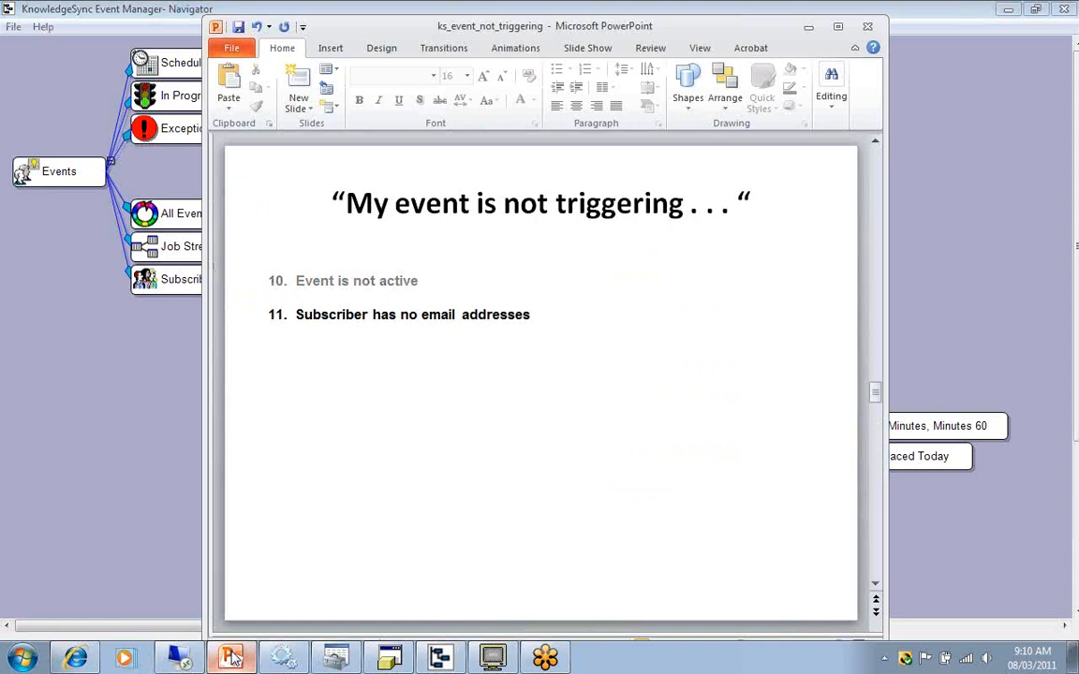
pyautogui.click(920, 256)
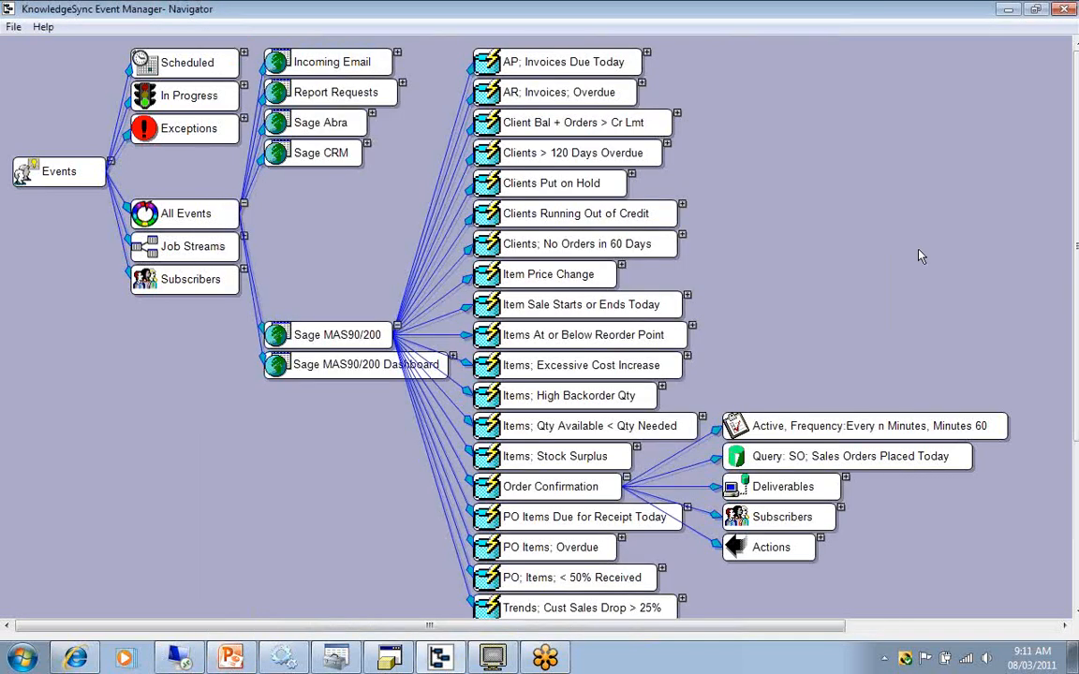
pyautogui.click(397, 328)
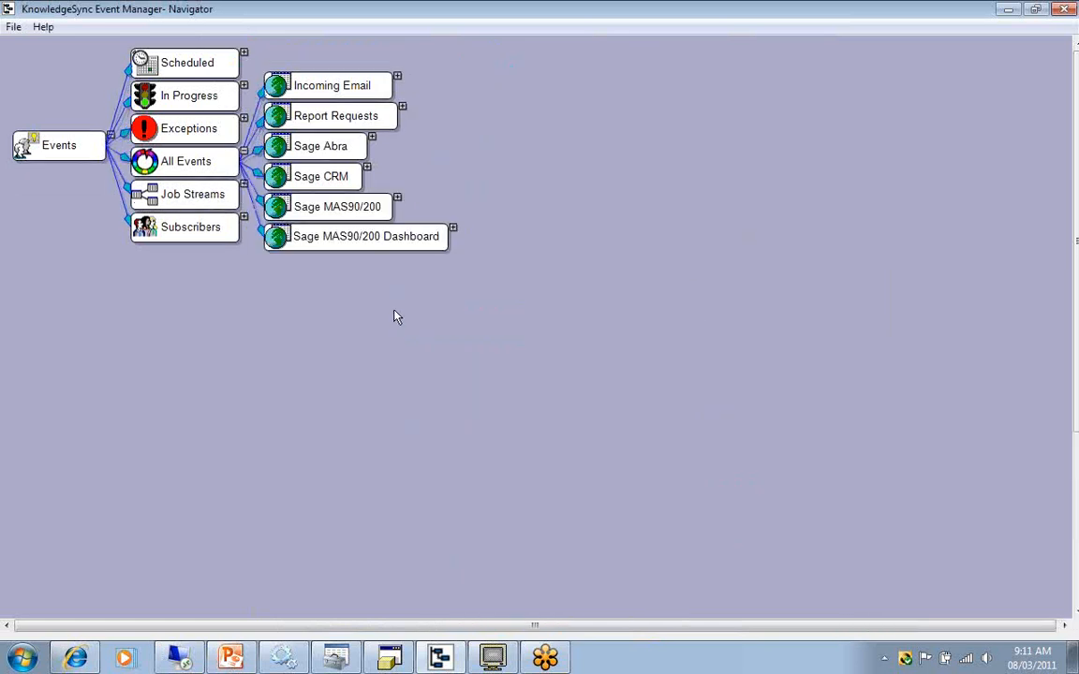
pyautogui.click(244, 152)
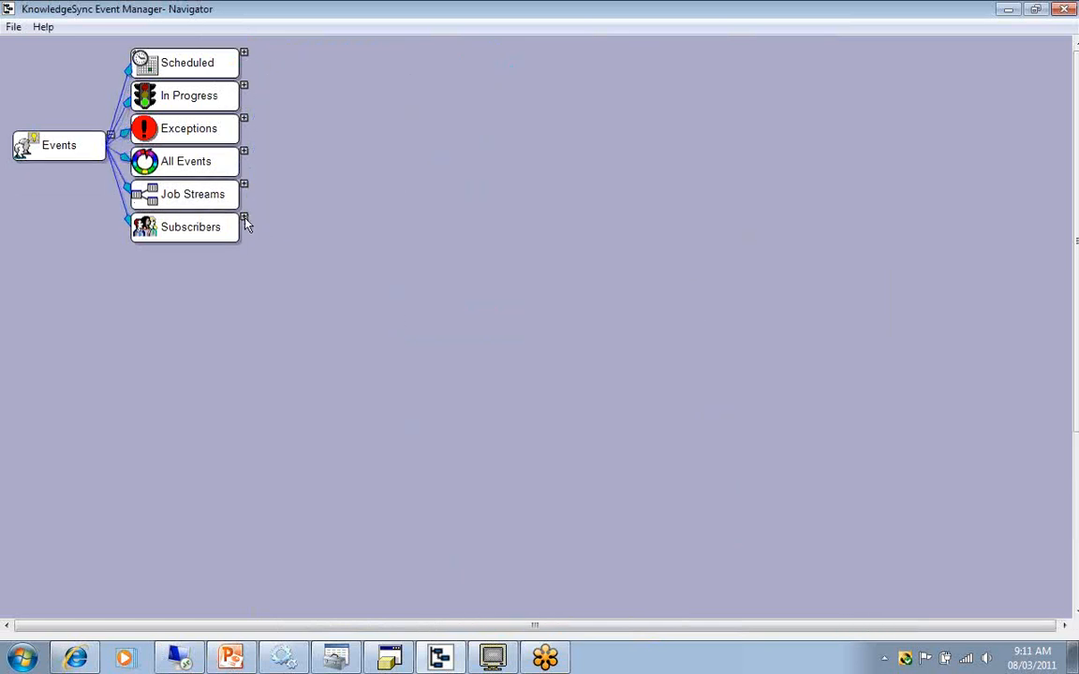
pyautogui.click(243, 218)
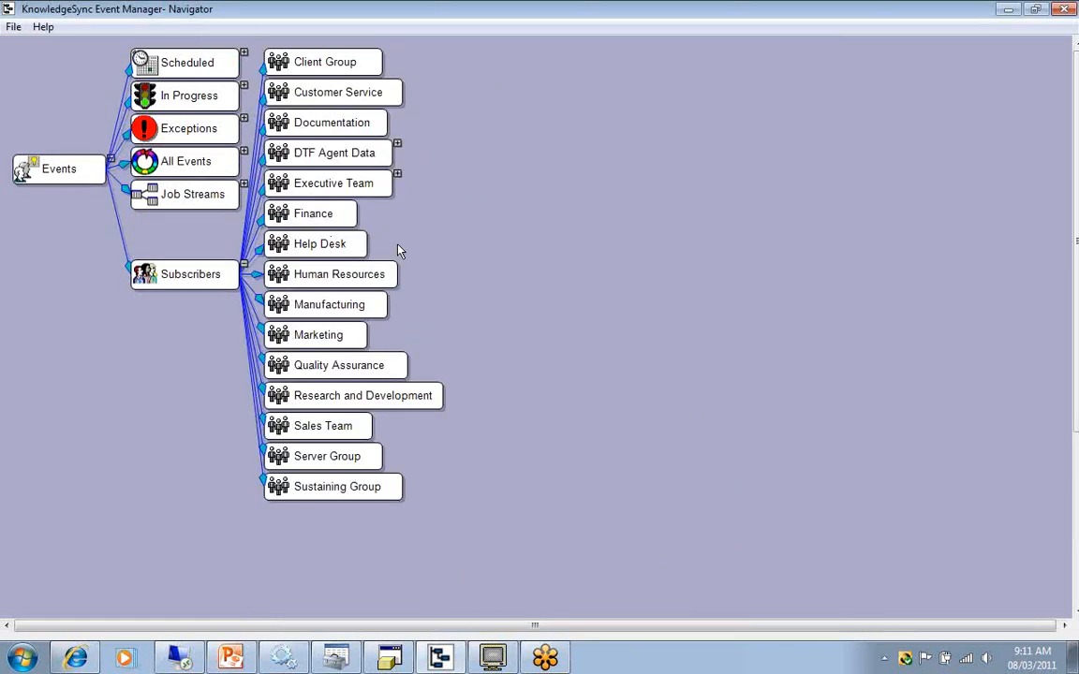
pyautogui.click(397, 176)
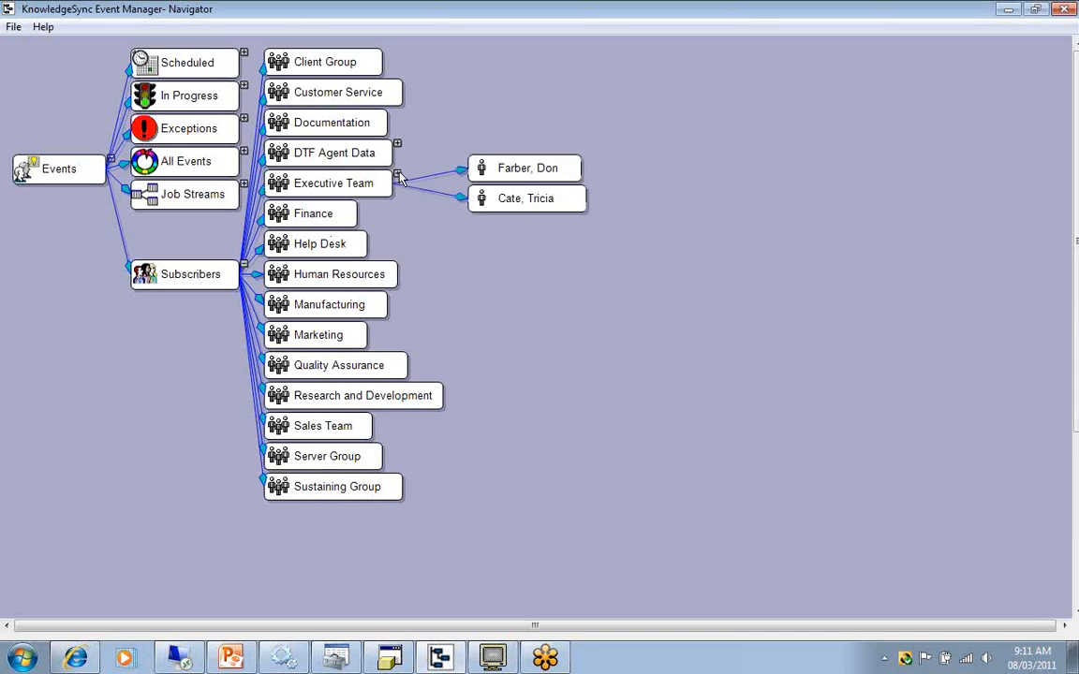
# Open the first Executive Team member's subscriber record and examine both email address fields.
pyautogui.doubleClick(522, 178)
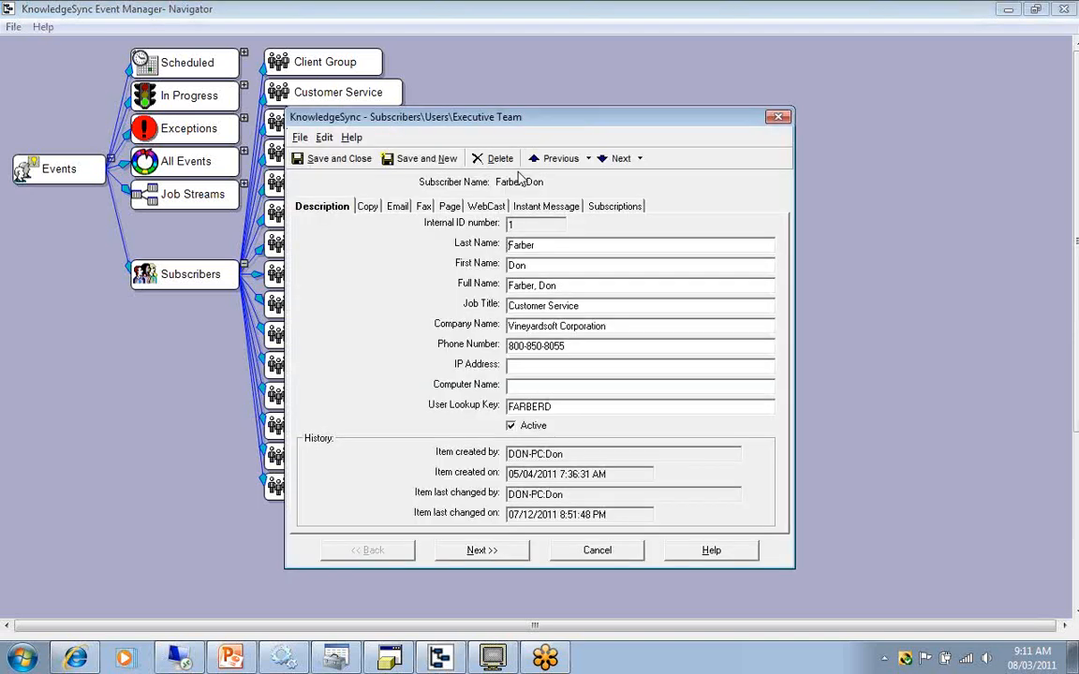
pyautogui.click(399, 208)
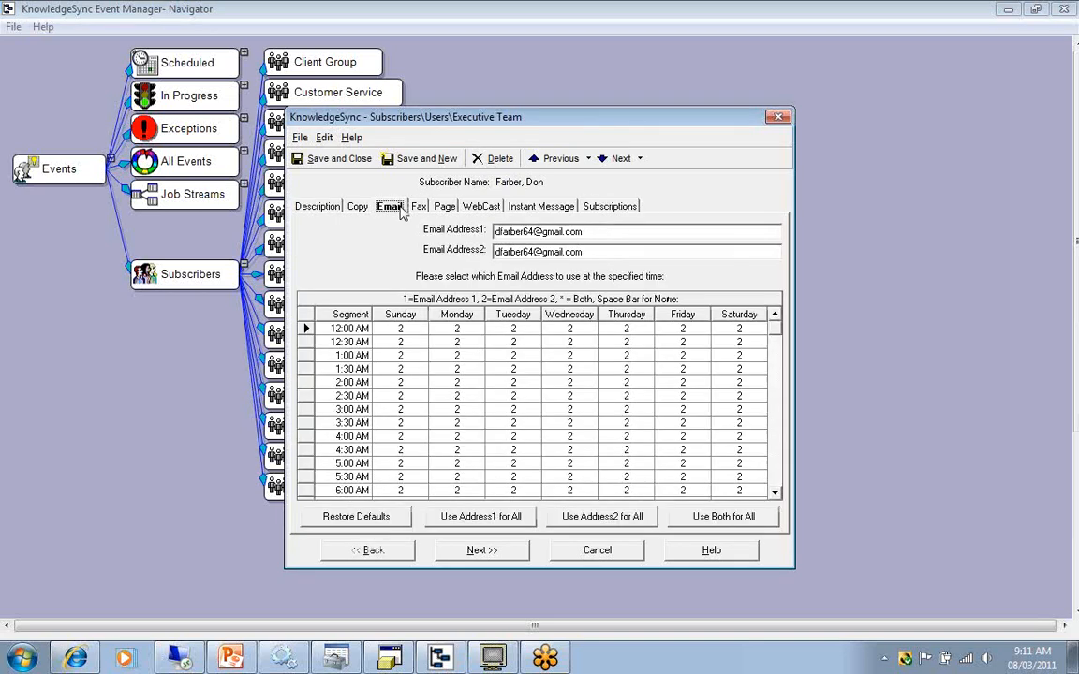
pyautogui.click(599, 232)
pyautogui.click(597, 250)
# Switch to PowerPoint, advance to the missing secondary email address cause, and return to the subscriber's email settings in Navigator.
pyautogui.click(234, 660)
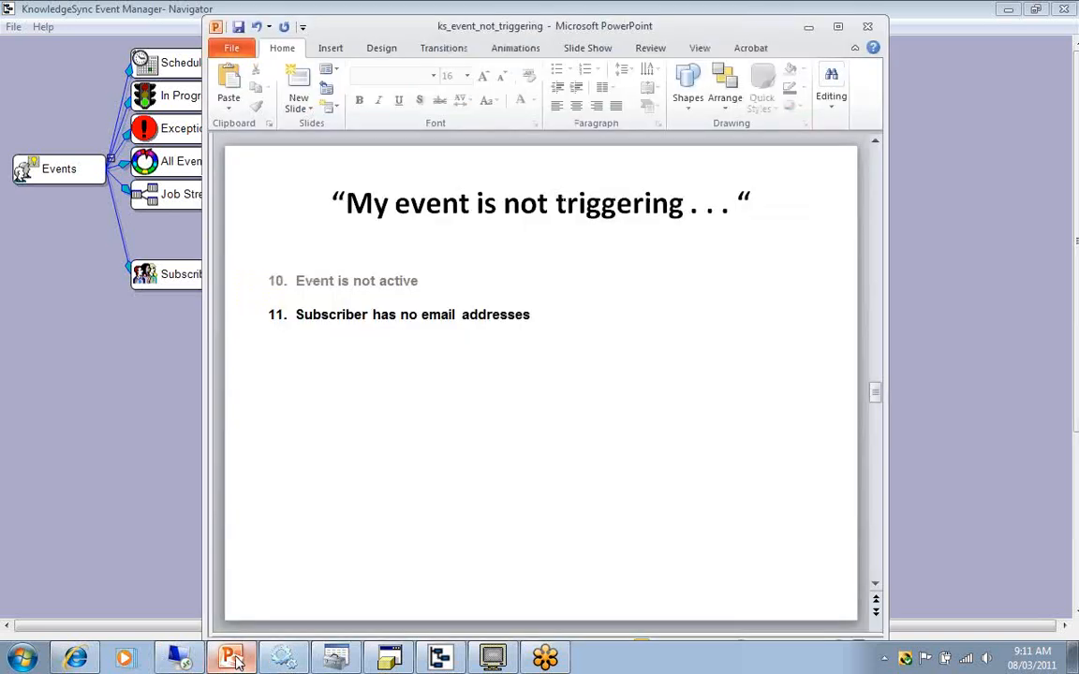
pyautogui.press('pagedown')
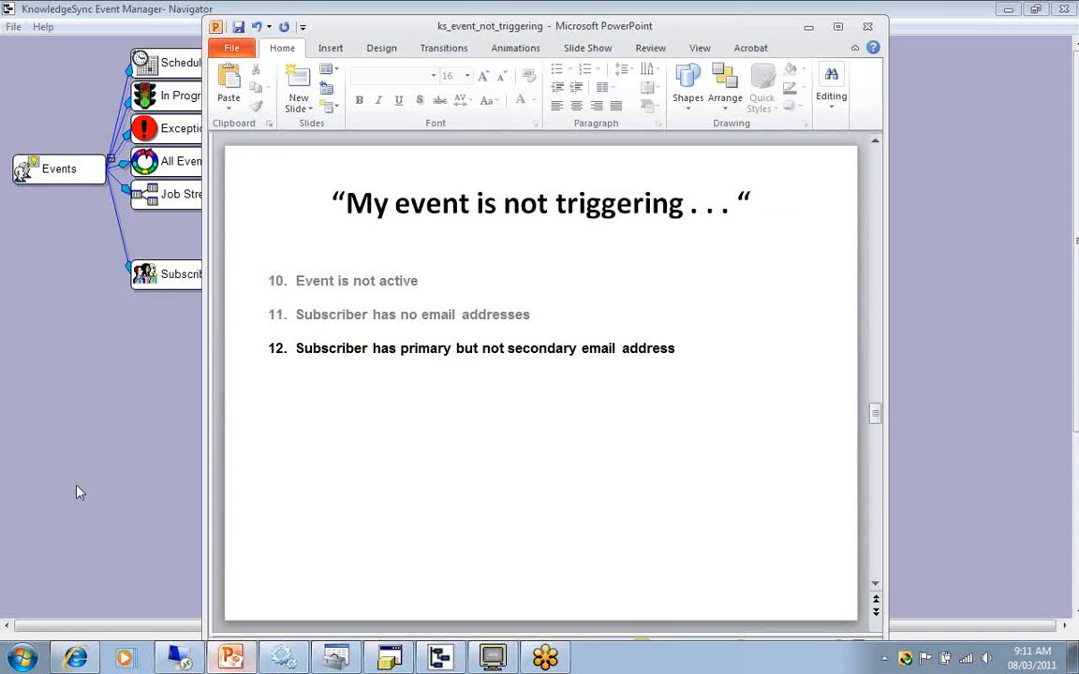
pyautogui.click(94, 380)
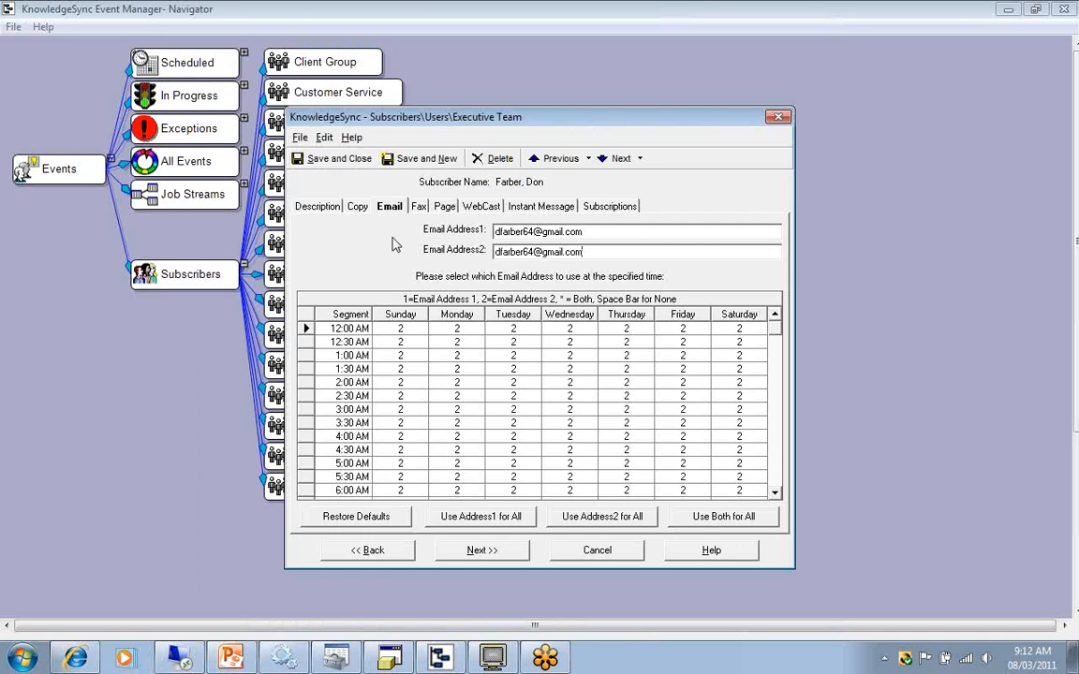
# Examine the subscriber's primary and secondary email addresses and which one the weekly schedule uses for each time segment.
pyautogui.doubleClick(554, 231)
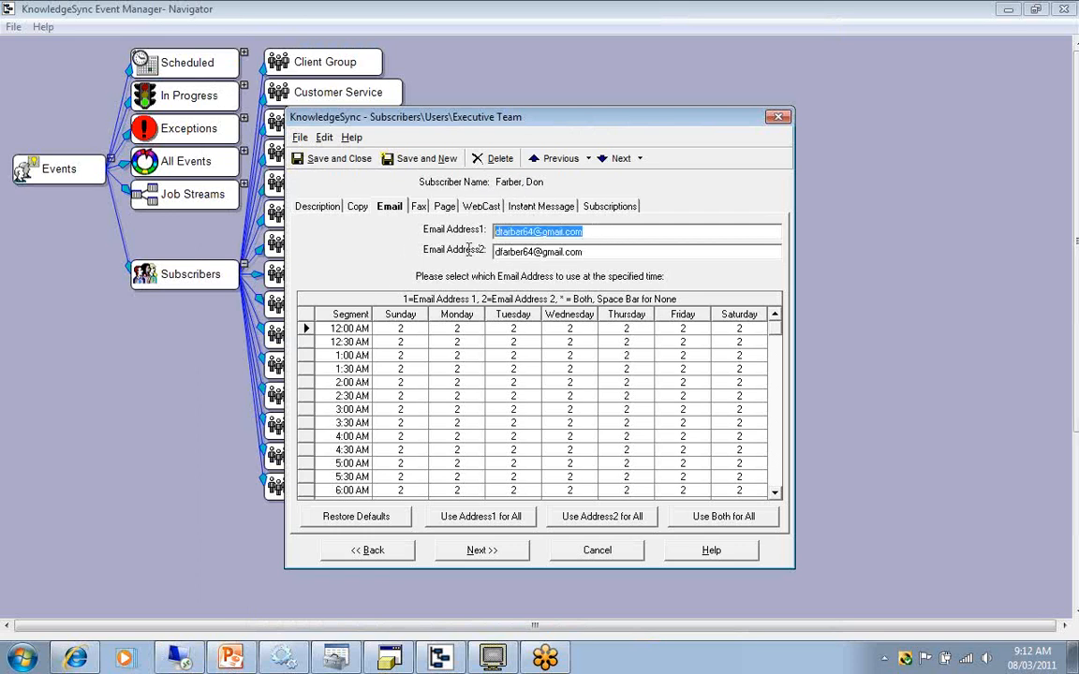
pyautogui.click(600, 250)
pyautogui.moveTo(599, 250); pyautogui.dragTo(412, 230)
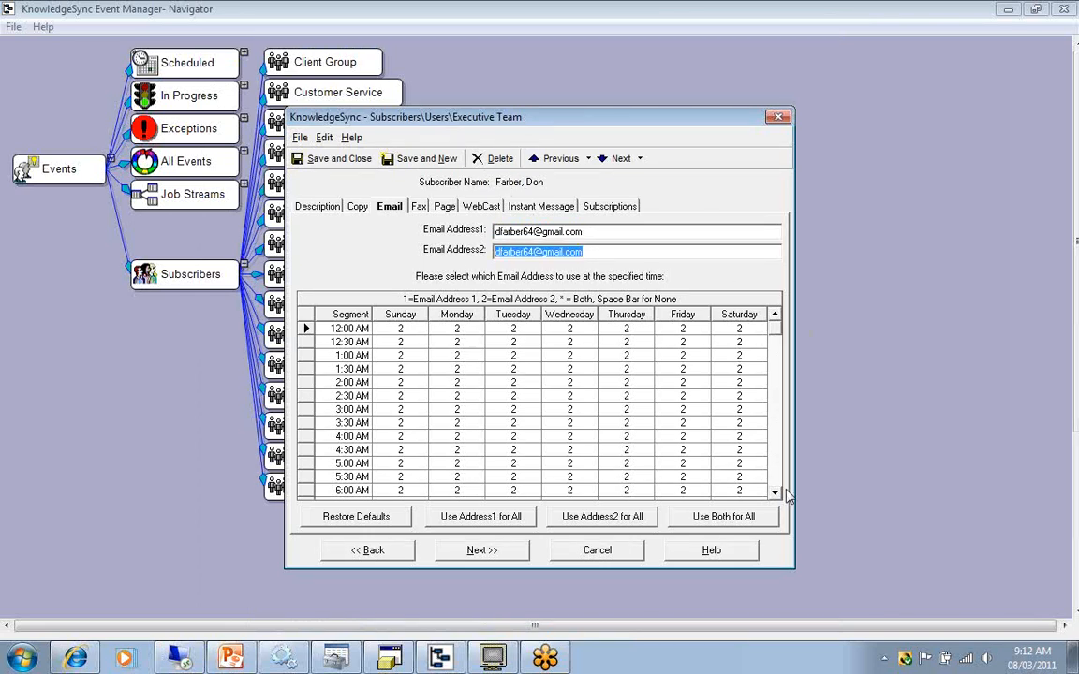
pyautogui.scroll(-1, 776, 493)
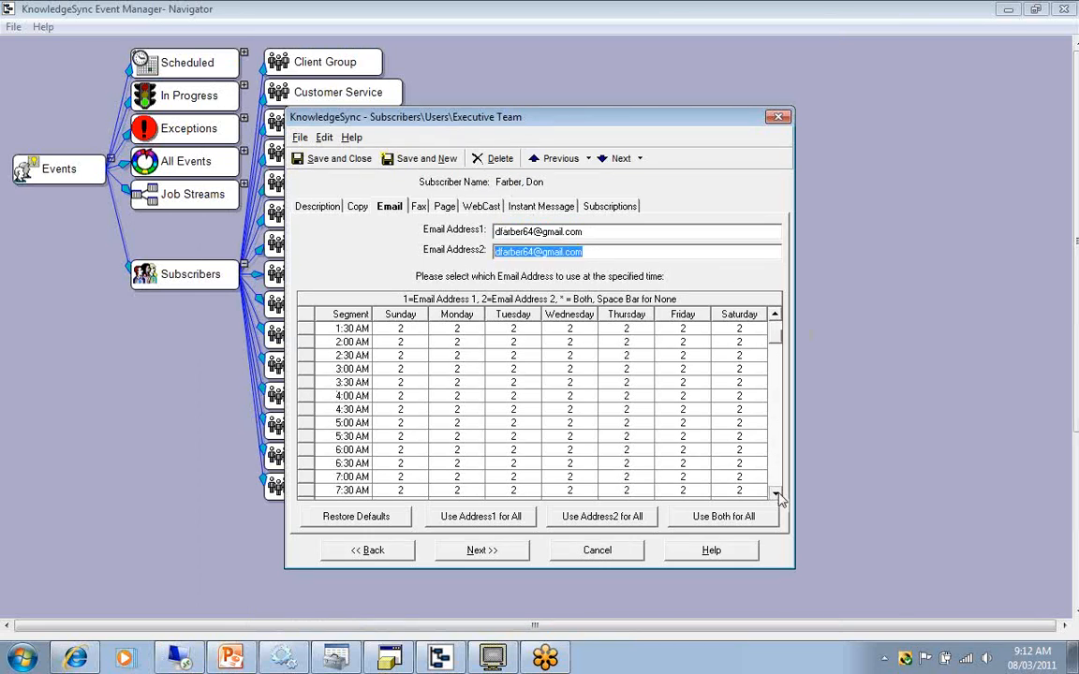
pyautogui.scroll(-3, 776, 493)
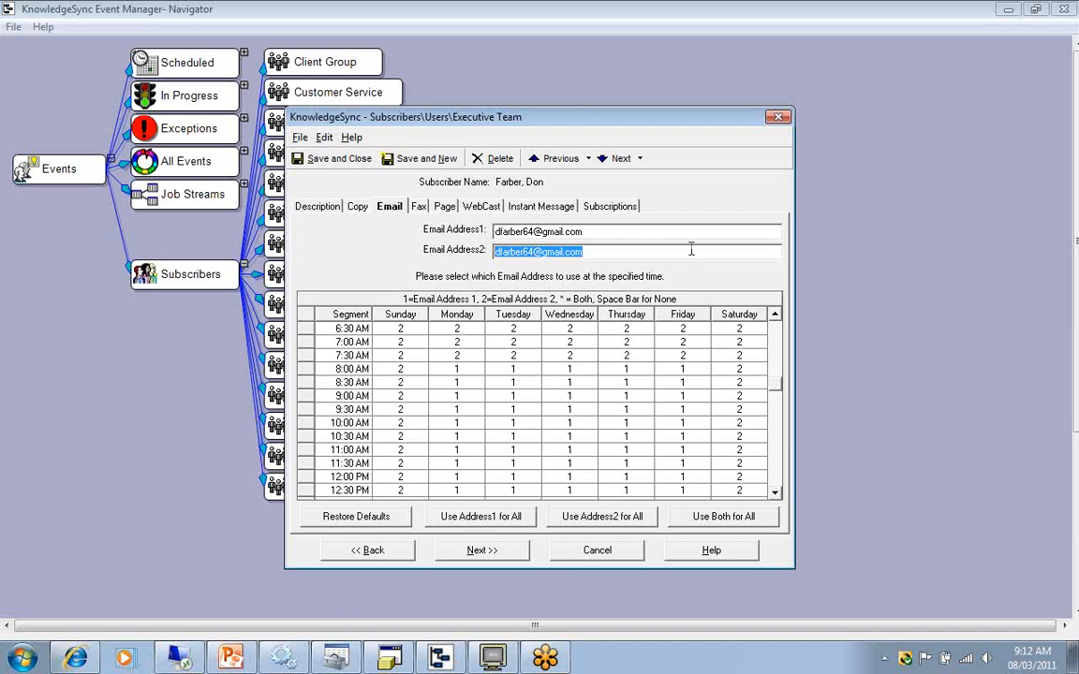
# Clear the subscriber's Email Address2 to illustrate a missing secondary address for the schedule's segments marked 2.
pyautogui.press('Delete')
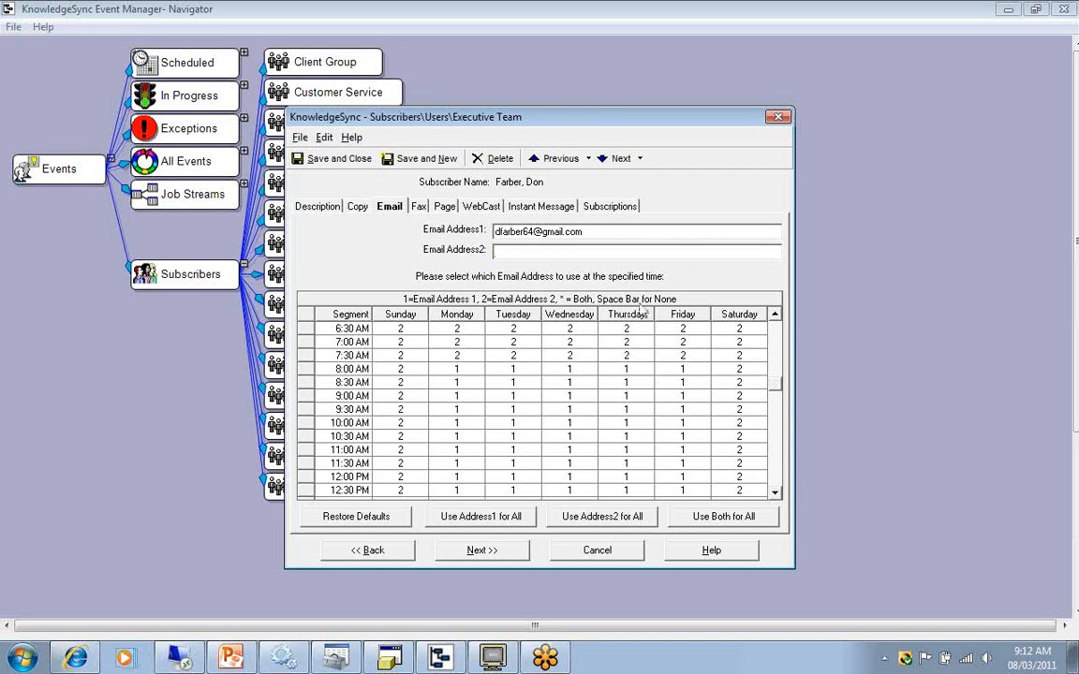
pyautogui.click(443, 329)
pyautogui.click(521, 252)
# Review the subscriber's pager vendors and paging schedule, then close the record without saving.
pyautogui.click(443, 208)
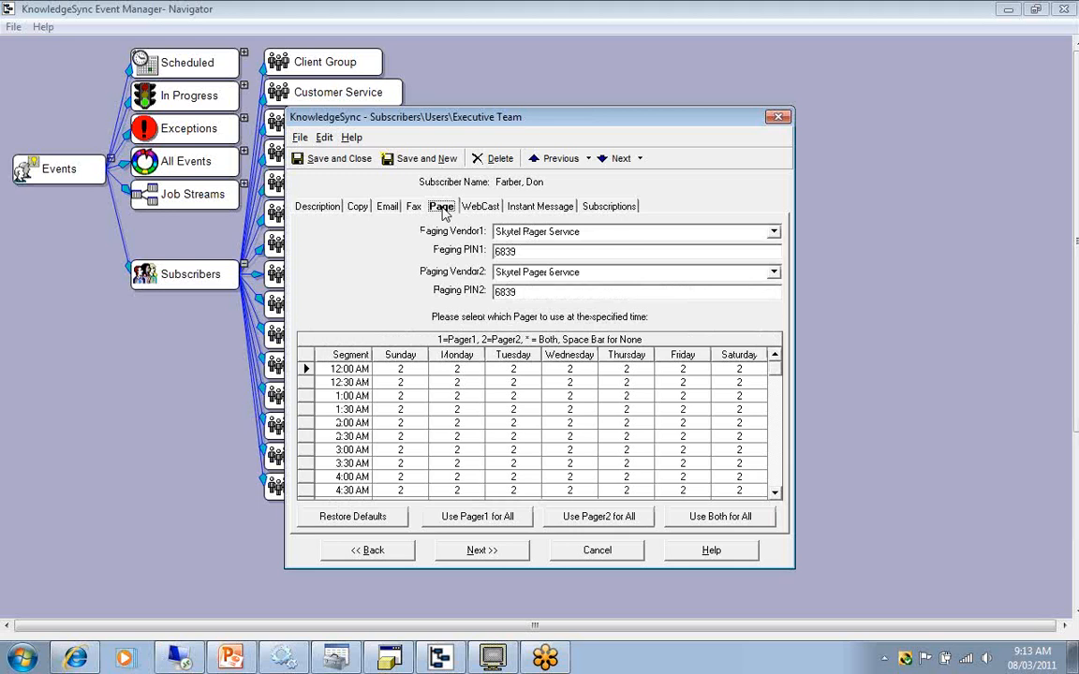
pyautogui.click(596, 551)
pyautogui.click(564, 377)
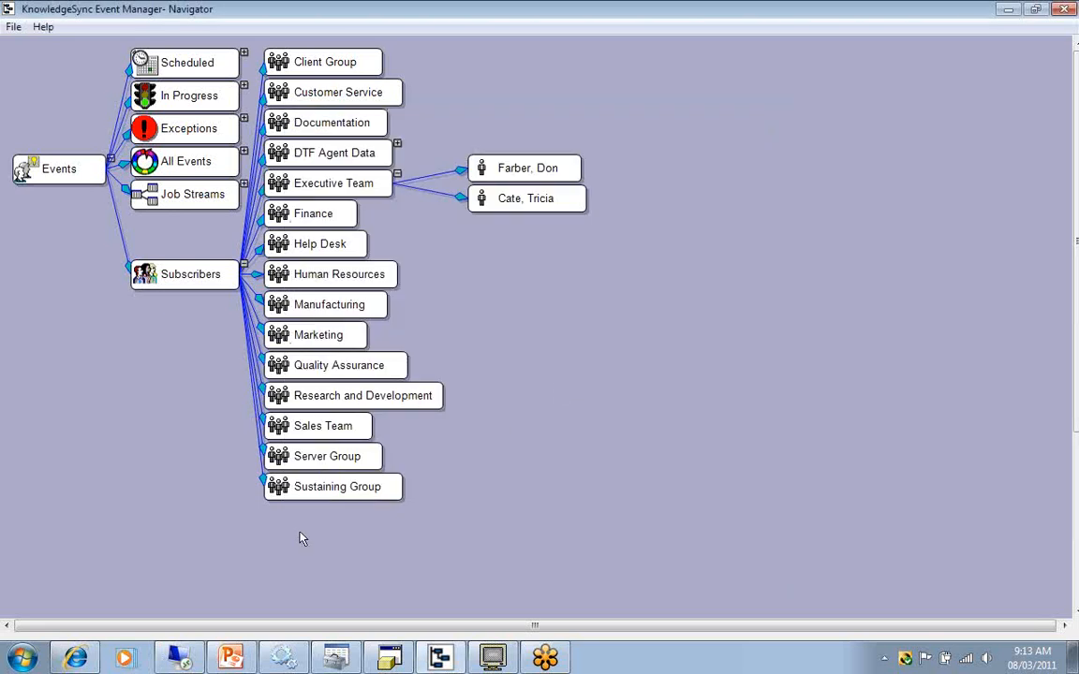
# Switch to PowerPoint, advance to the blank advanced subscriber address cause, and return to Event Manager Navigator.
pyautogui.click(233, 657)
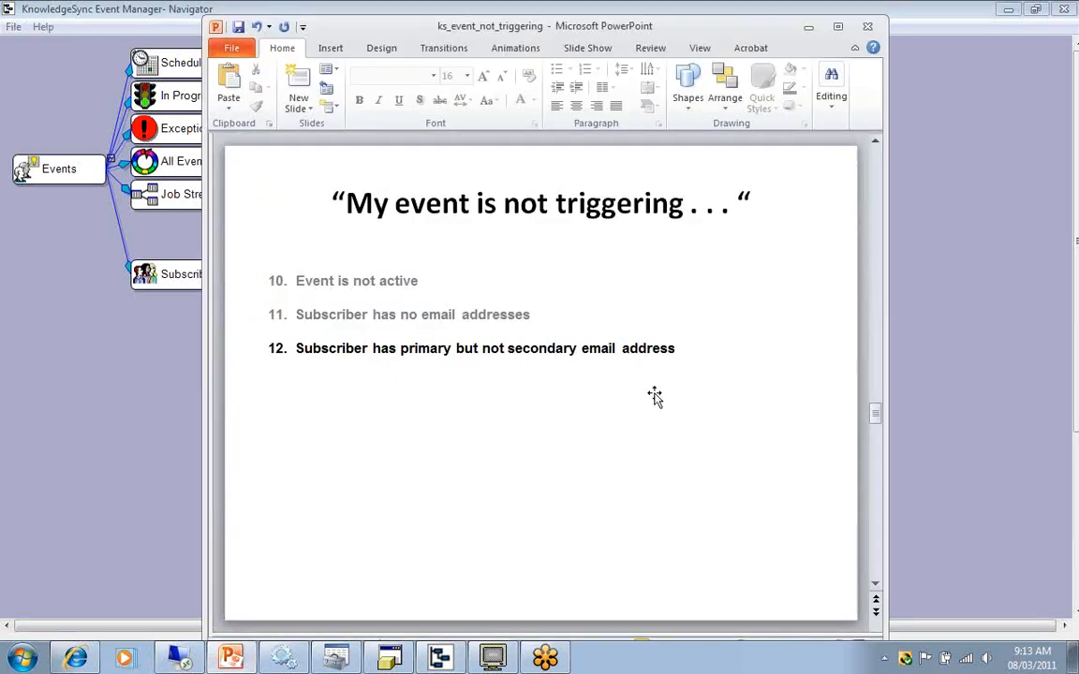
pyautogui.scroll(-1, 654, 395)
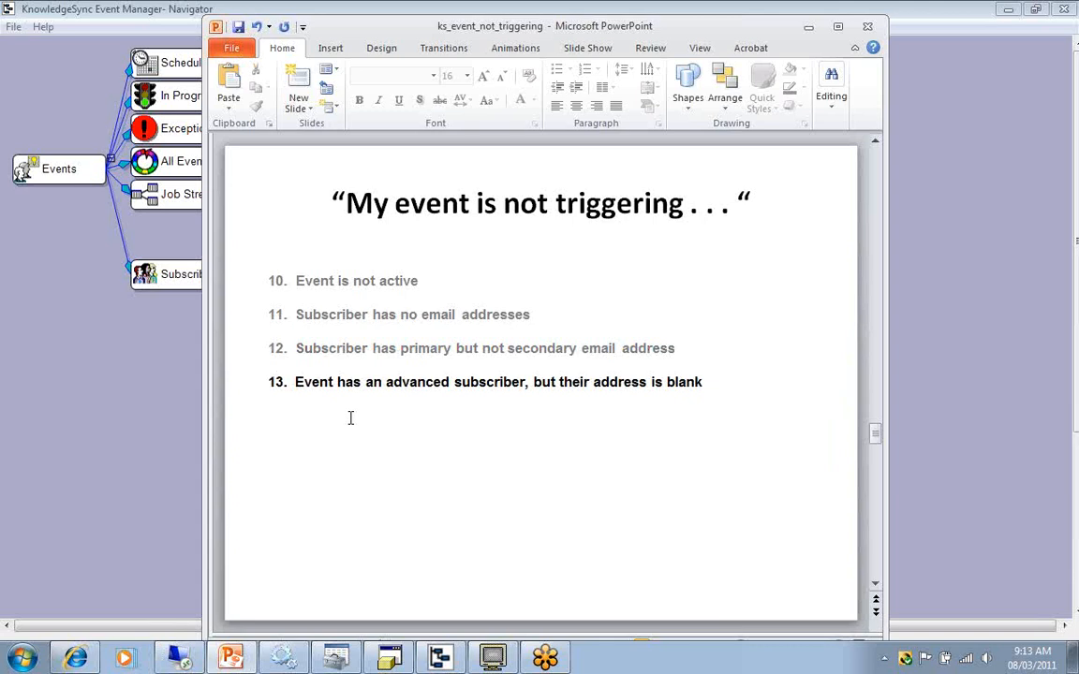
pyautogui.click(122, 341)
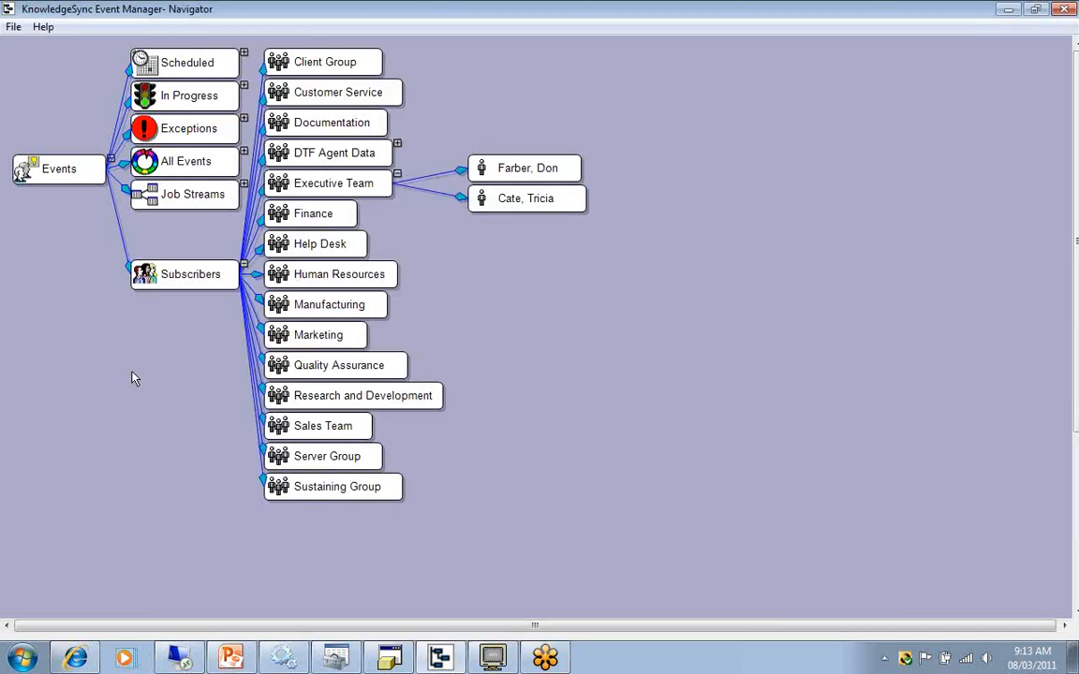
# Collapse the Subscribers branch and show the subscribers of the Order Confirmation event under Sage MAS90/200.
pyautogui.click(243, 264)
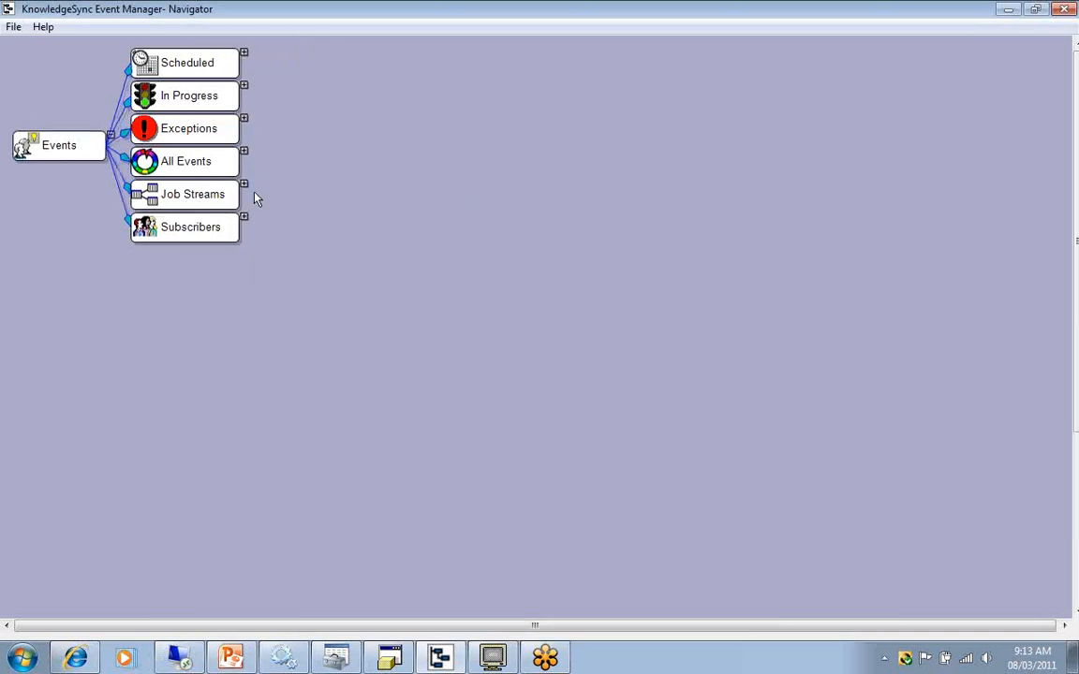
pyautogui.click(243, 152)
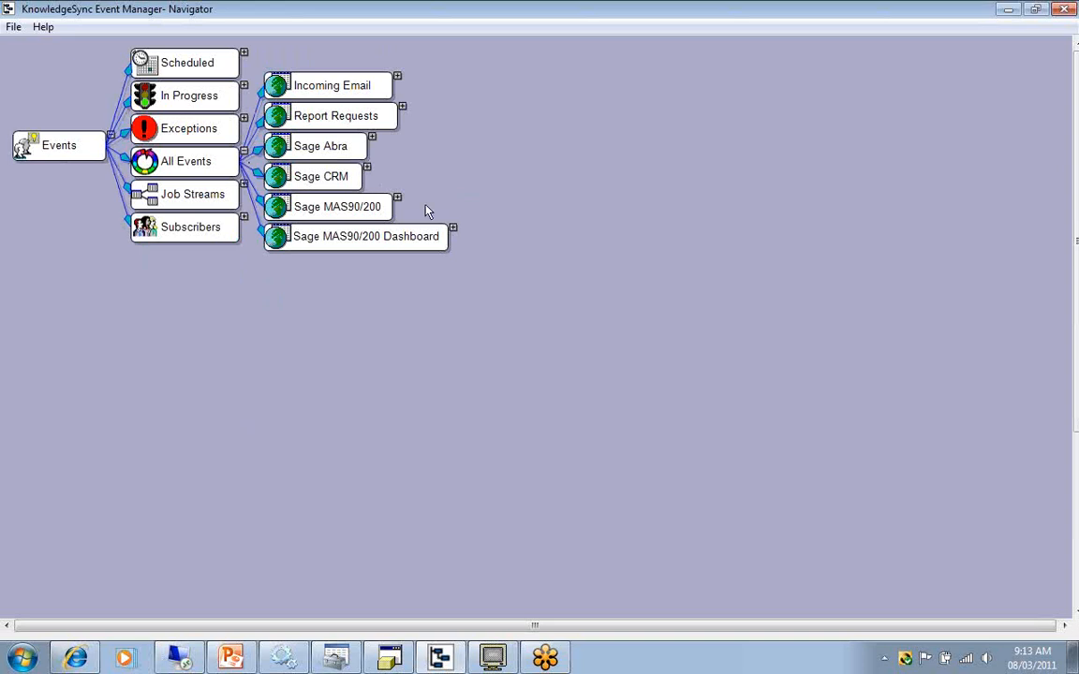
pyautogui.click(397, 198)
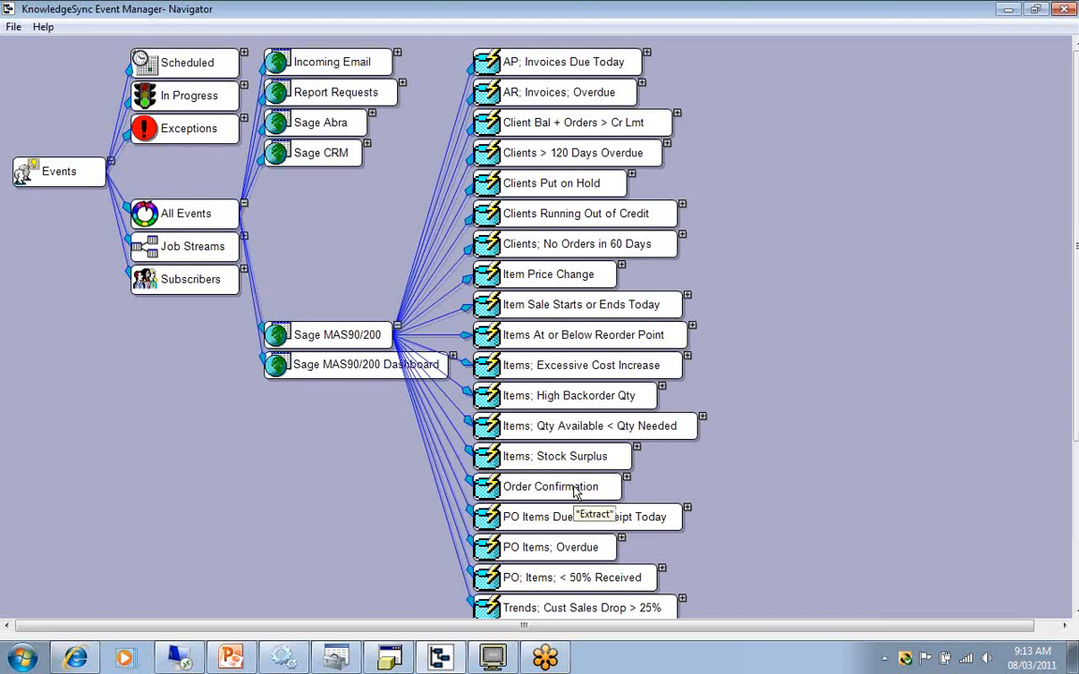
pyautogui.click(627, 477)
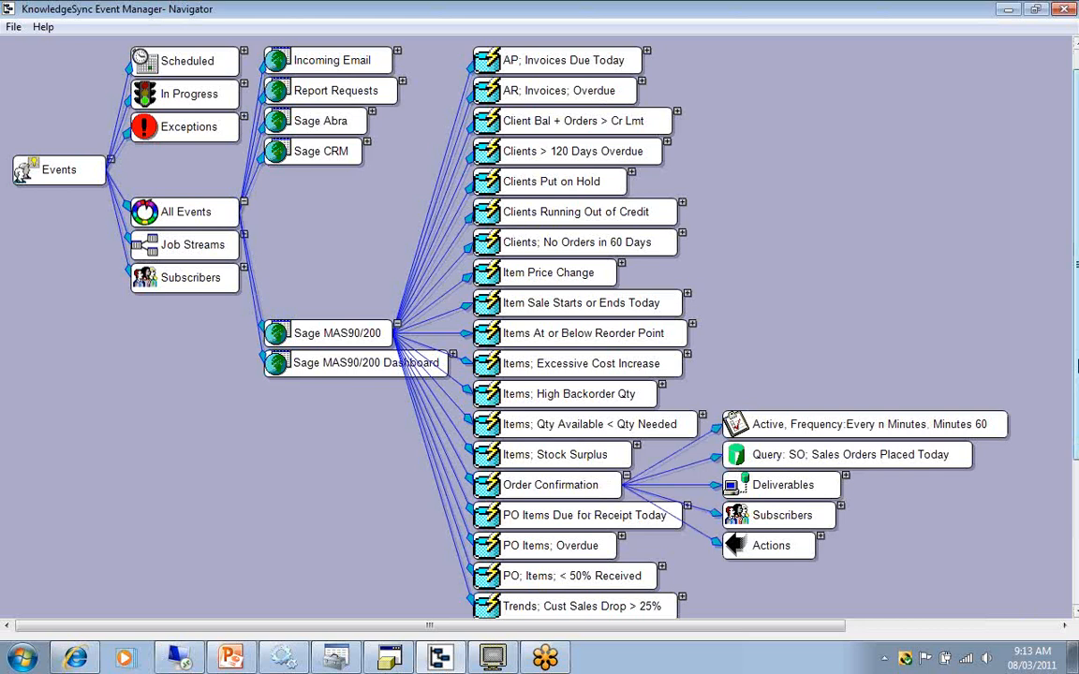
pyautogui.scroll(-3, 843, 410)
pyautogui.click(841, 407)
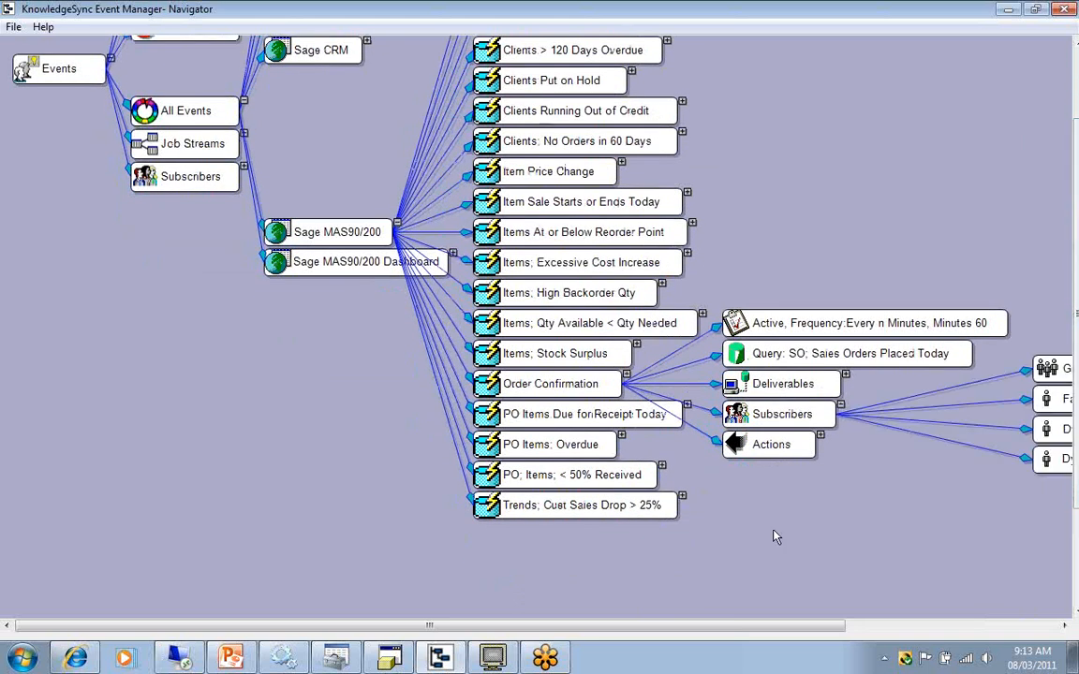
pyautogui.moveTo(674, 626); pyautogui.dragTo(885, 640)
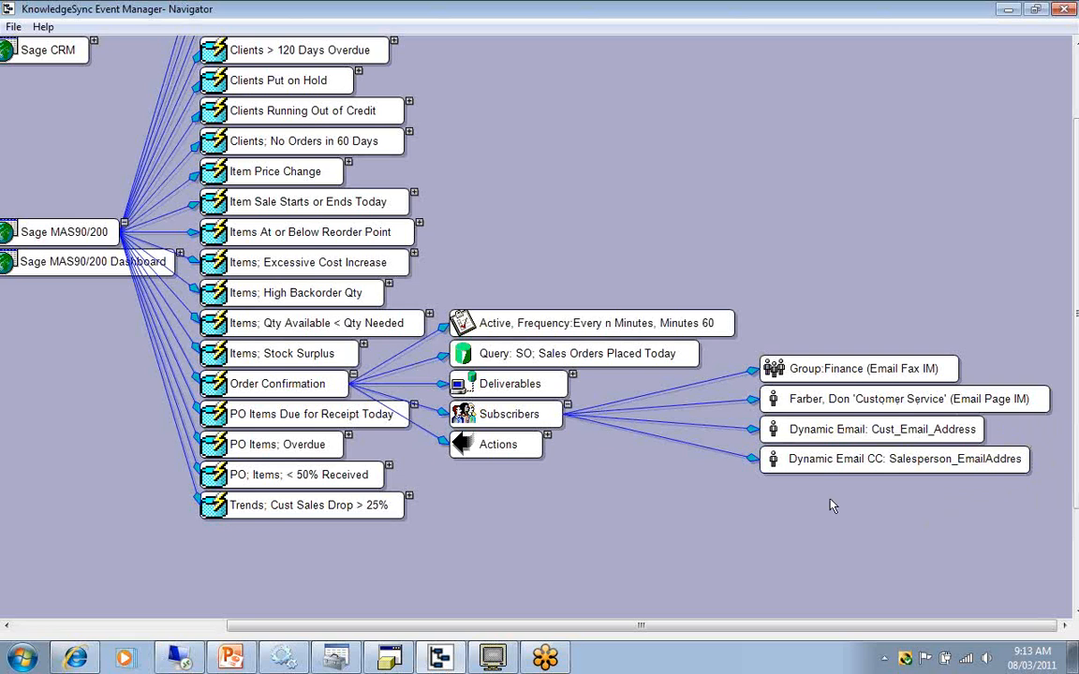
# Open the event's SO; Sales Orders Placed Today query and locate the Salesperson_EmailAddress column among its selected columns.
pyautogui.rightClick(652, 357)
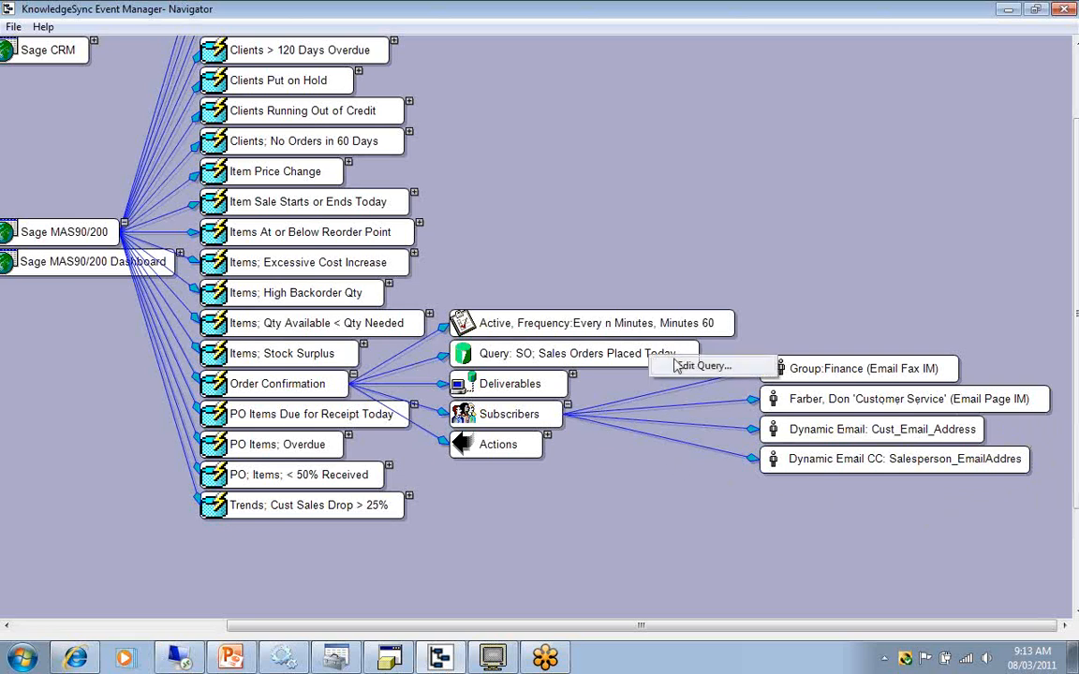
pyautogui.click(693, 367)
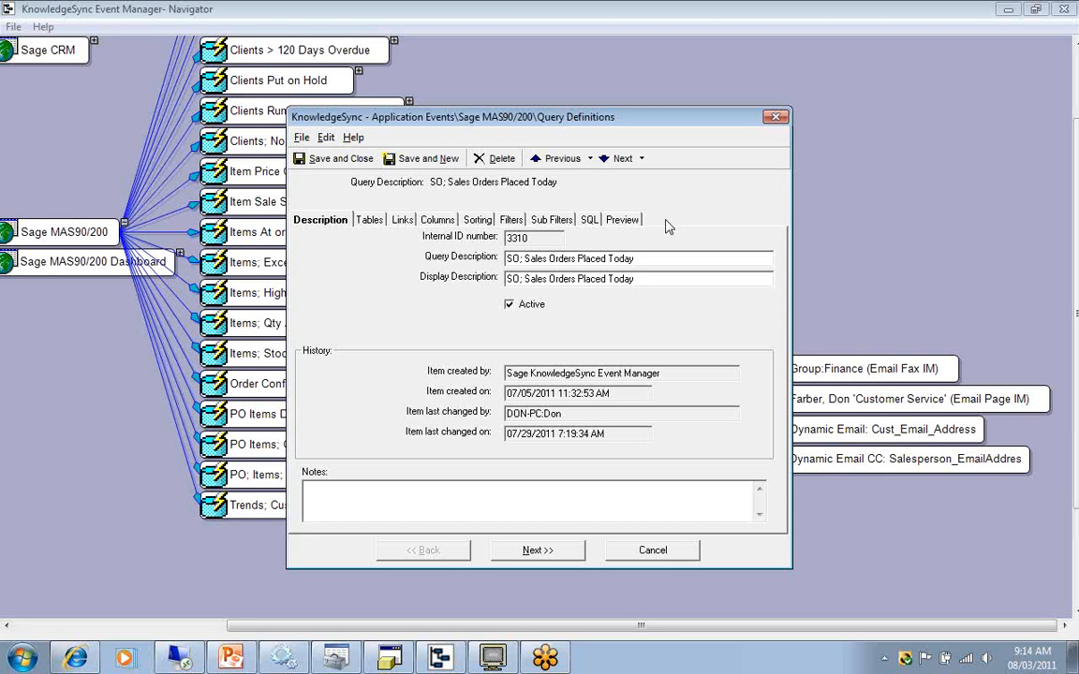
pyautogui.click(436, 220)
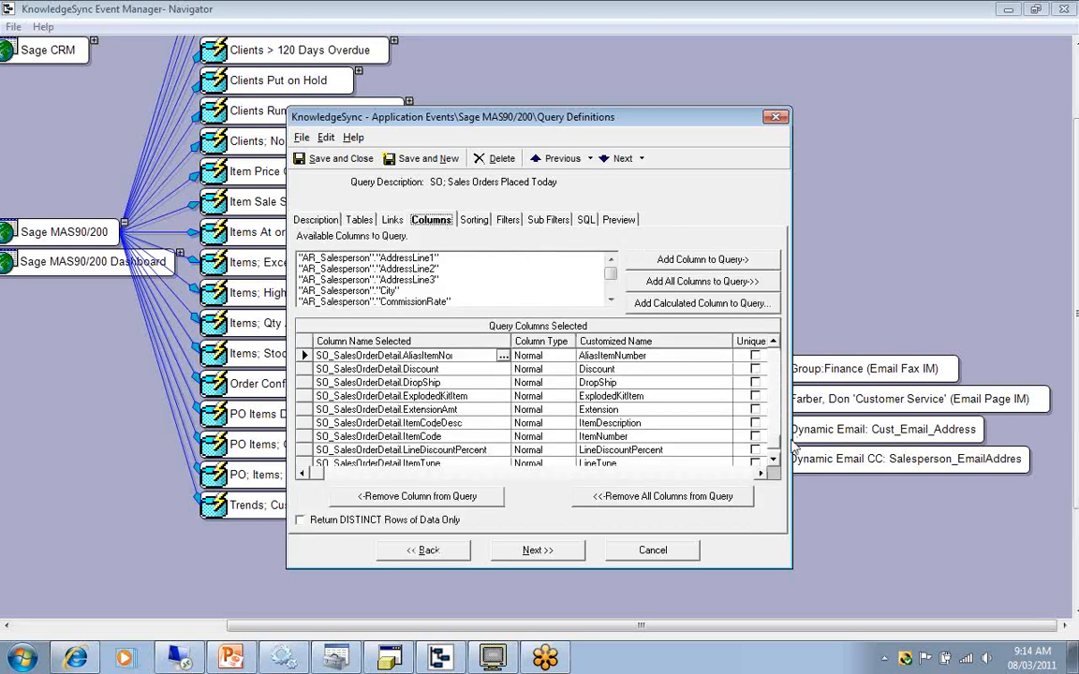
pyautogui.scroll(-5, 601, 437)
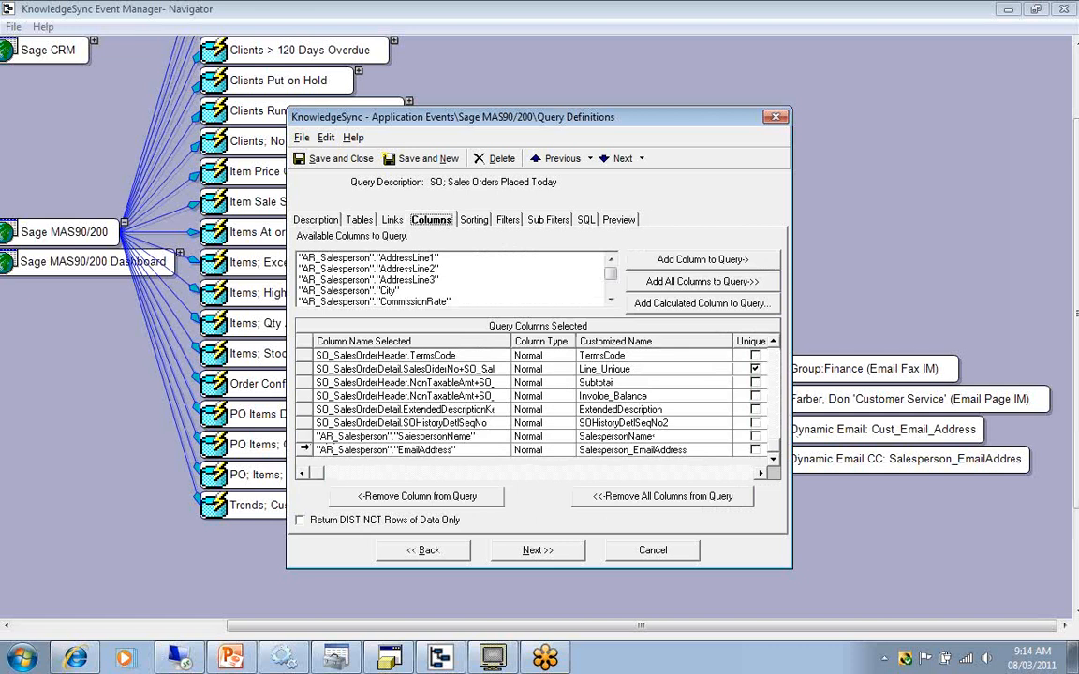
pyautogui.click(305, 448)
pyautogui.click(305, 449)
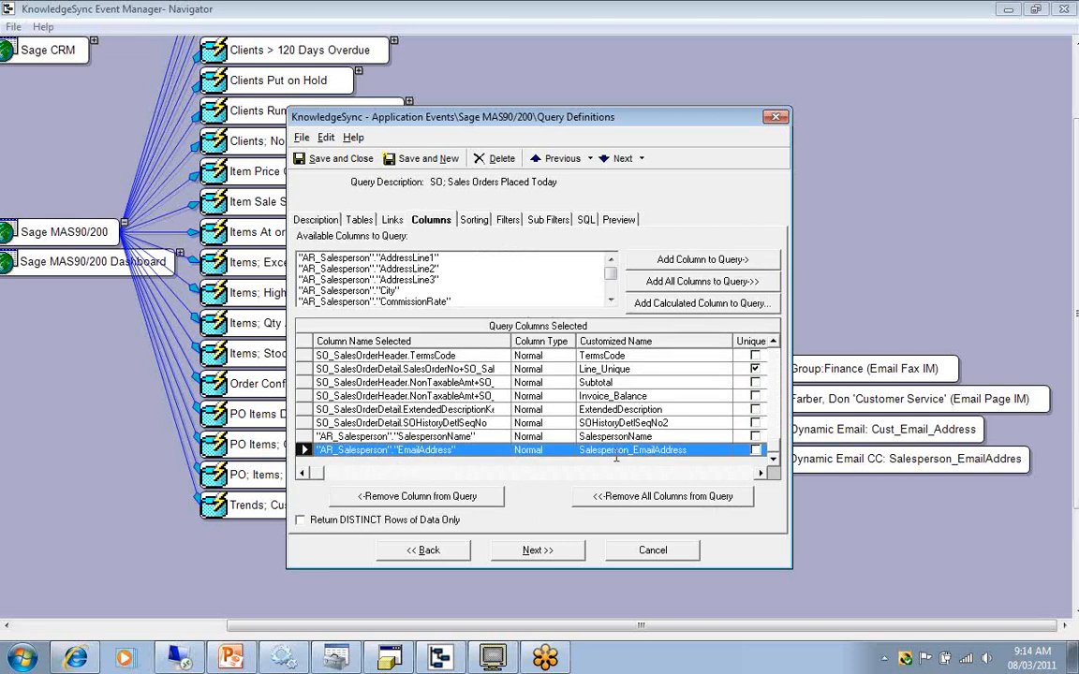
# Preview the query's data, check the Salesperson_EmailAddress values, and close the query without saving.
pyautogui.click(618, 221)
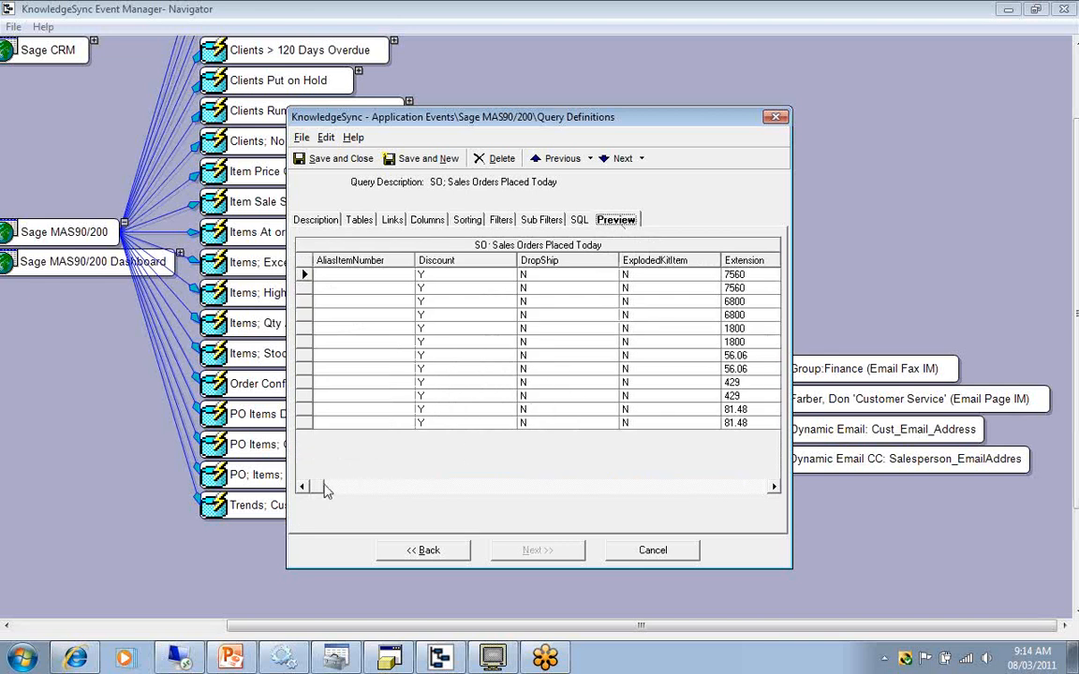
pyautogui.moveTo(316, 486); pyautogui.dragTo(766, 553)
pyautogui.moveTo(721, 260); pyautogui.dragTo(754, 260)
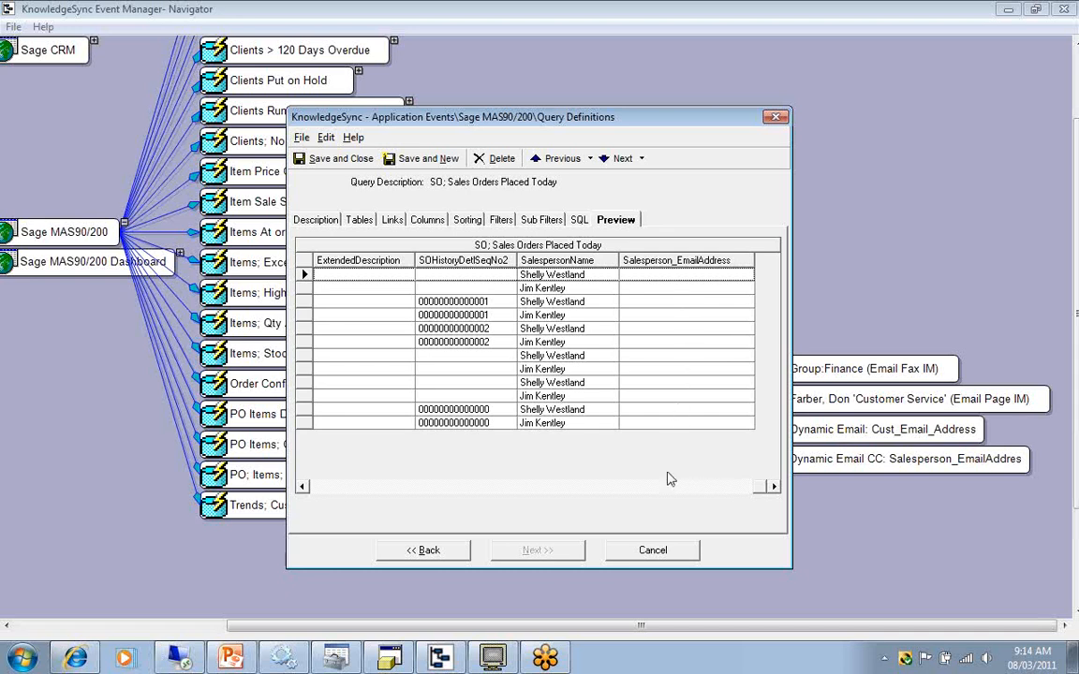
pyautogui.click(652, 552)
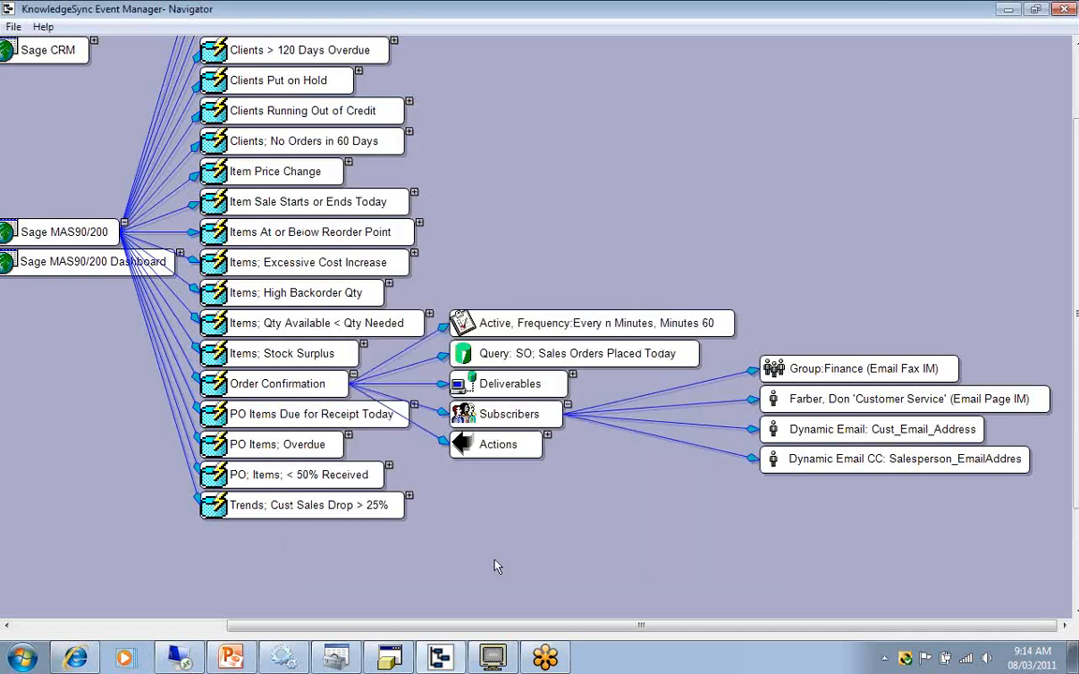
# Switch to PowerPoint, advance to cause 14 about query parameters with no answers, and return to Event Manager Navigator.
pyautogui.click(242, 656)
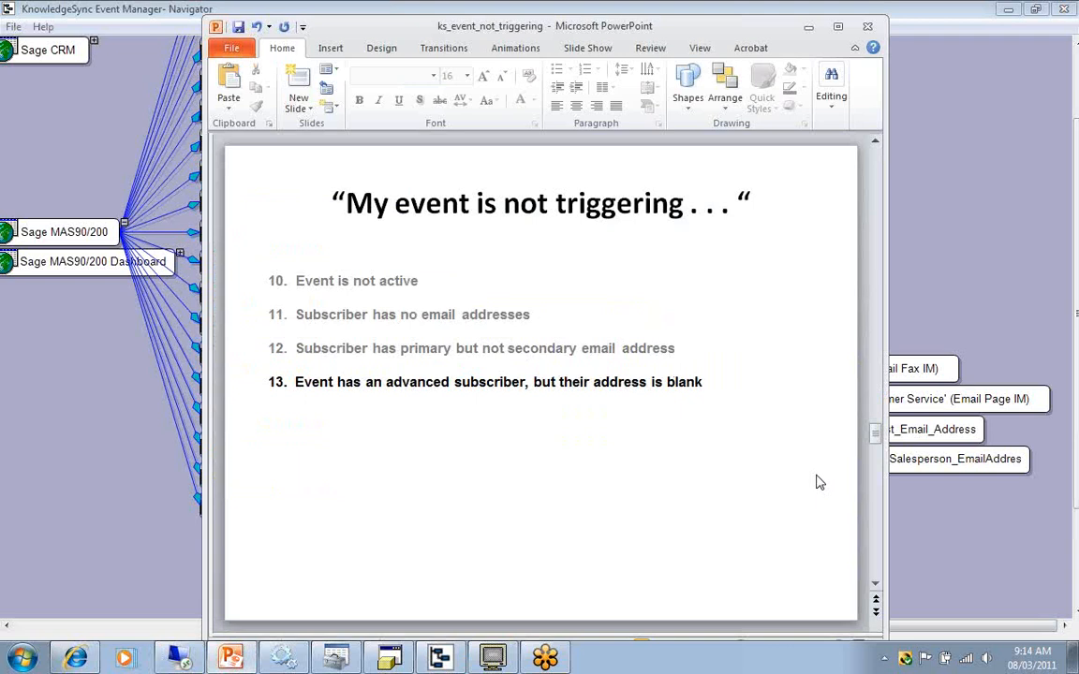
pyautogui.scroll(-1, 808, 468)
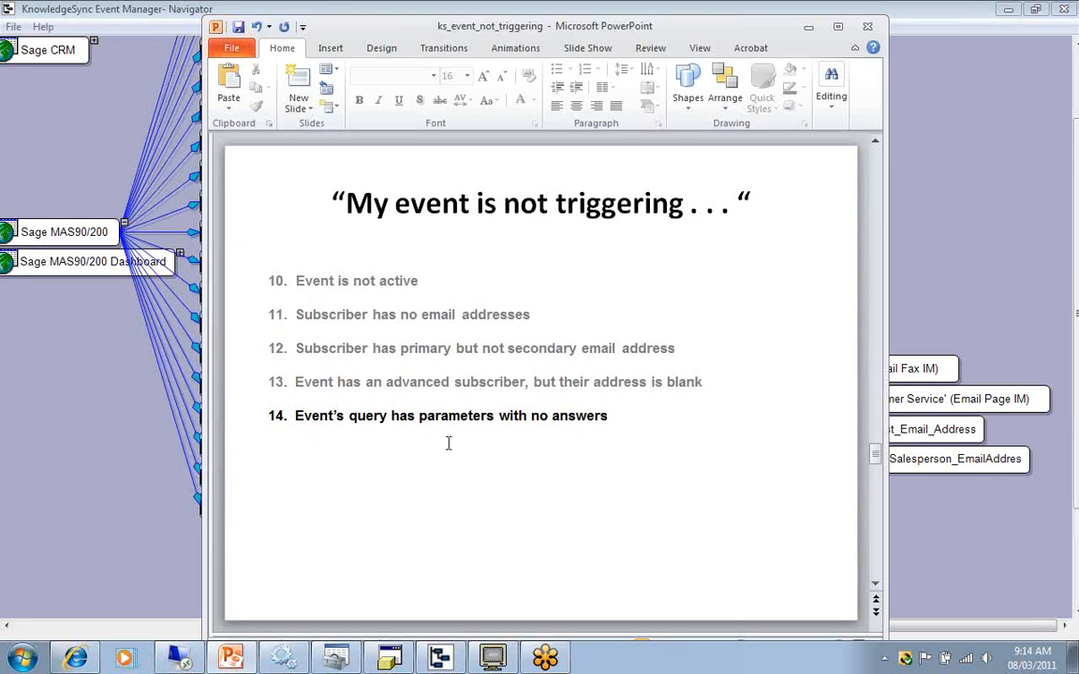
pyautogui.click(931, 173)
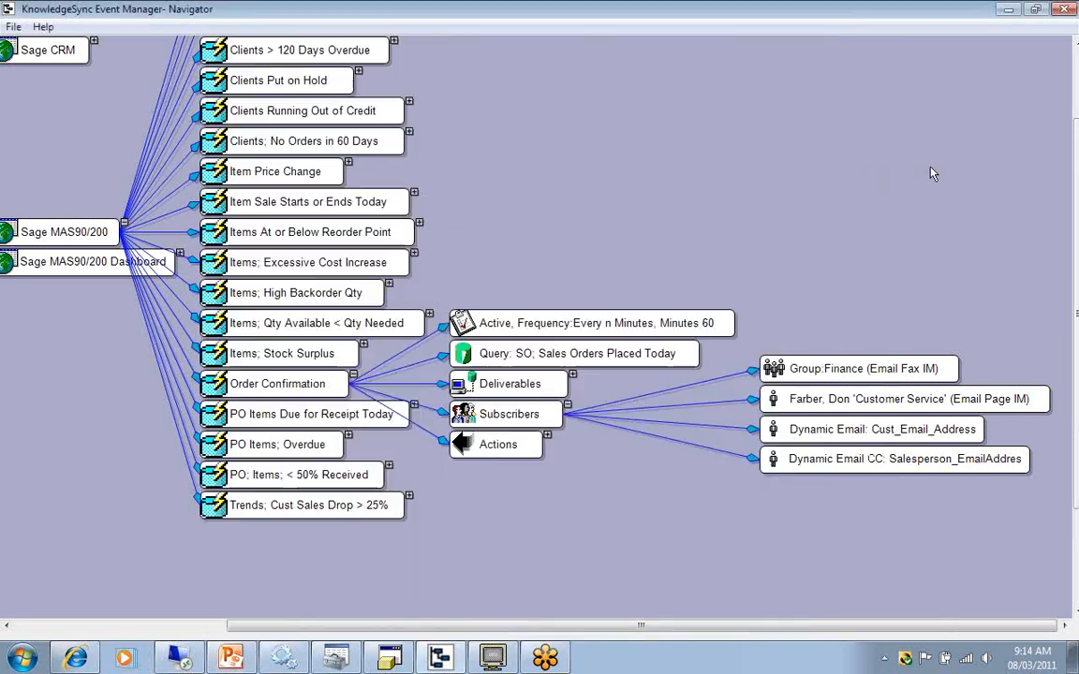
# Collapse the Order Confirmation event, open the Items; Excessive Cost Increase event, and show its query's trigger parameters.
pyautogui.click(354, 375)
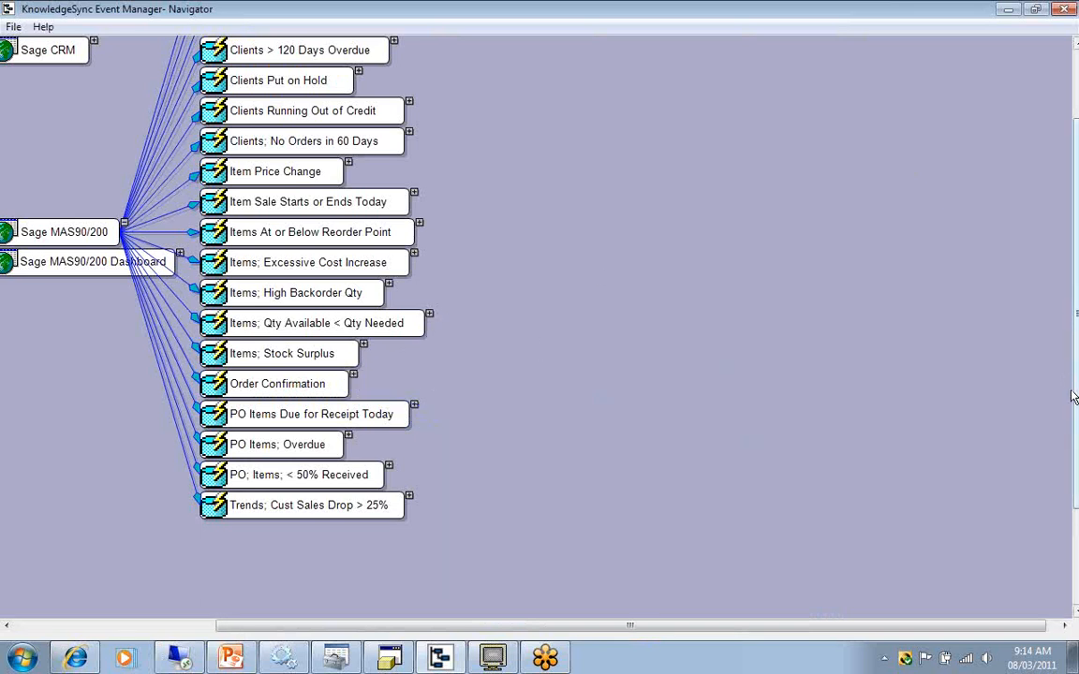
pyautogui.scroll(3, 1074, 397)
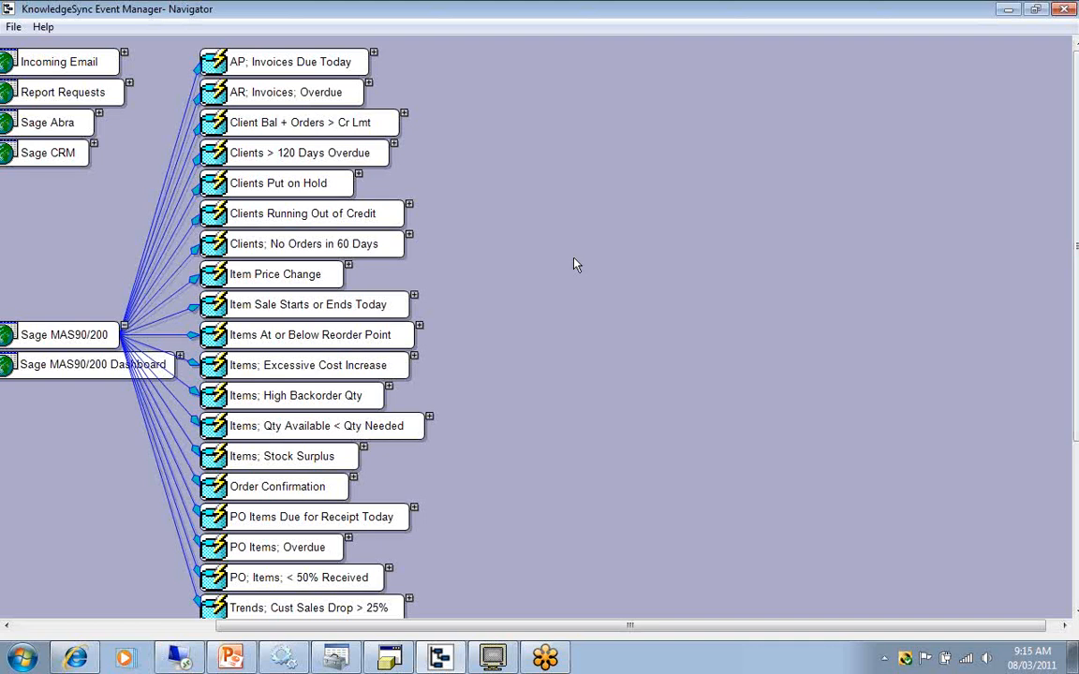
pyautogui.doubleClick(379, 371)
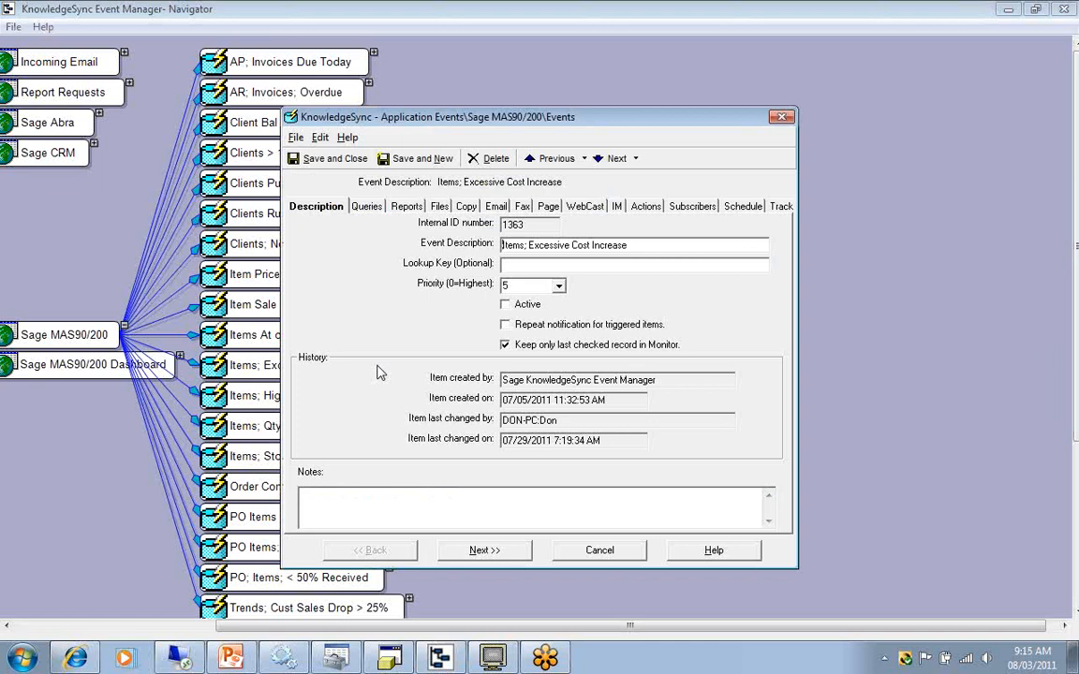
pyautogui.click(367, 207)
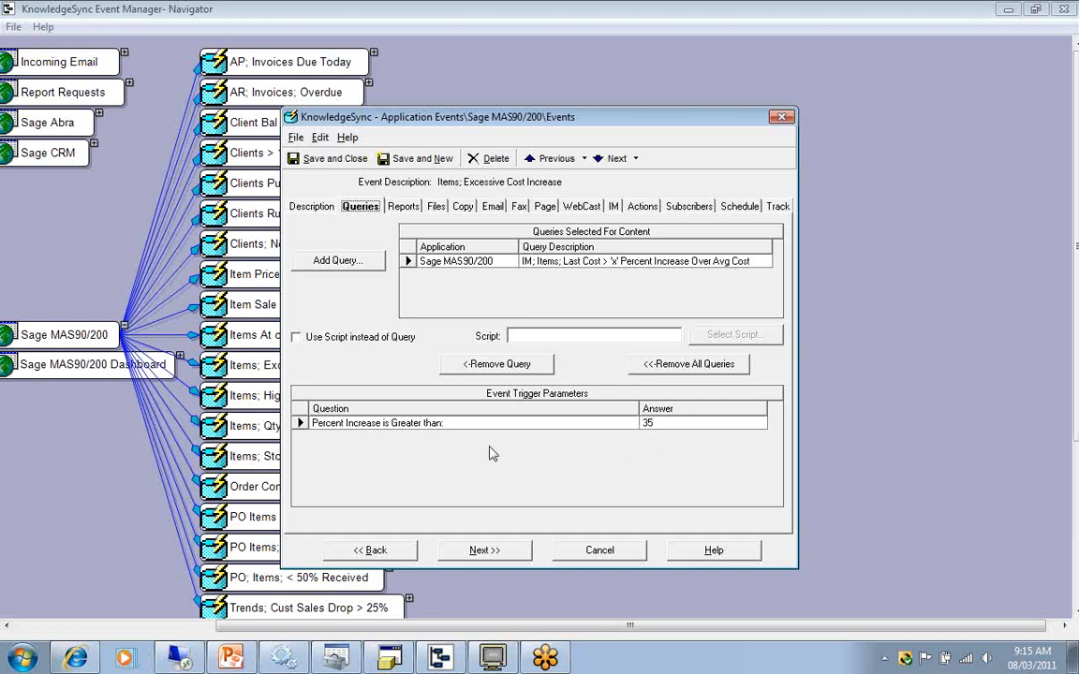
# Clear the answer to "Percent Increase is Greater than", re-enter 35, and close the event without saving.
pyautogui.click(298, 423)
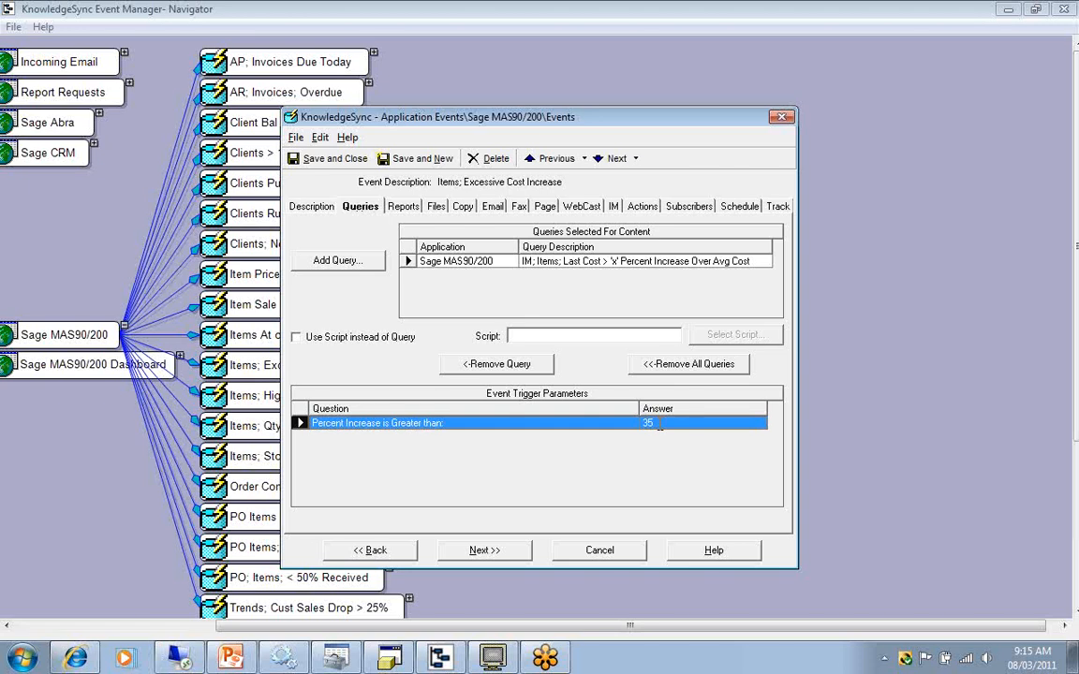
pyautogui.click(659, 423)
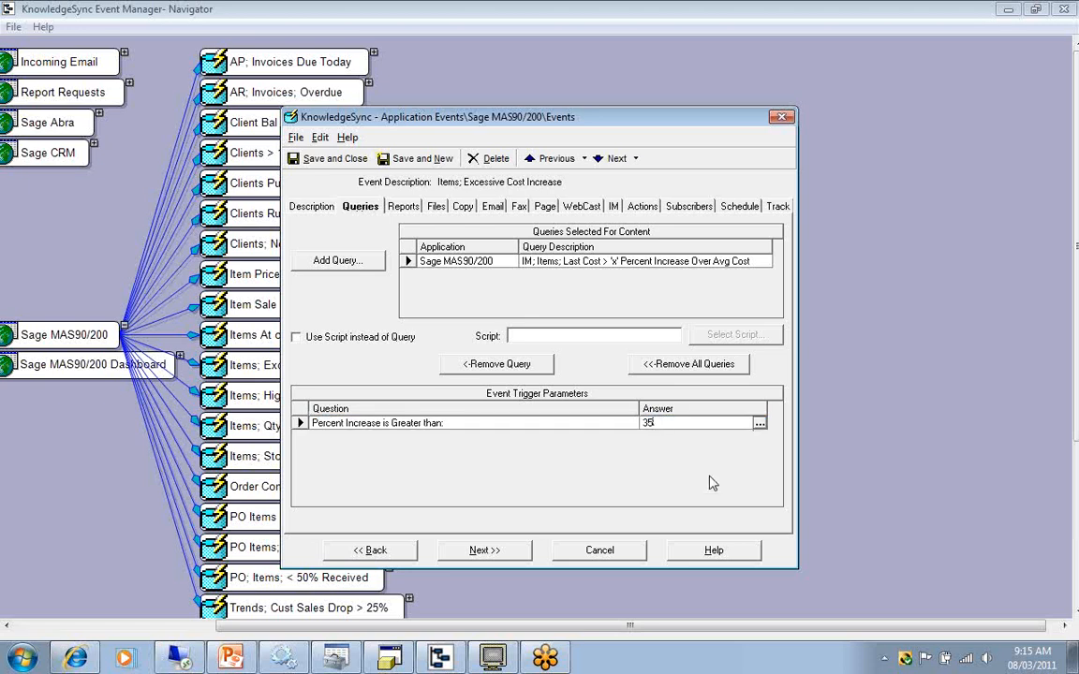
pyautogui.press('BackSpace')
pyautogui.press('BackSpace')
pyautogui.write('35')
pyautogui.click(610, 553)
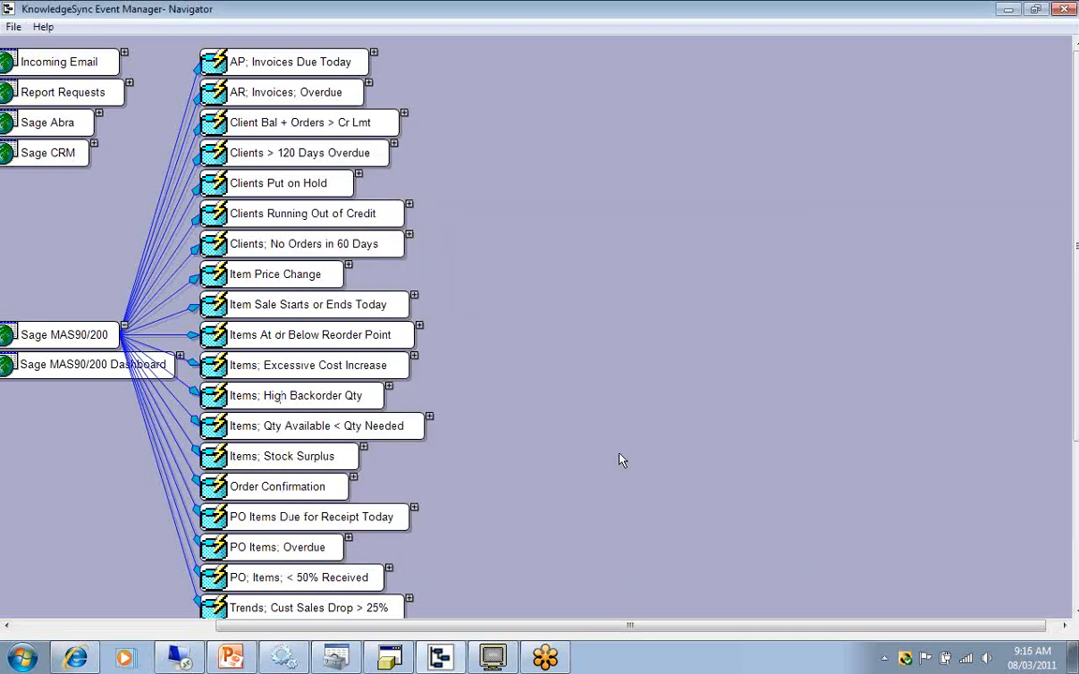
# Switch to PowerPoint, advance to cause 15 about the query finding no matching records, and return to Event Manager Navigator.
pyautogui.click(231, 659)
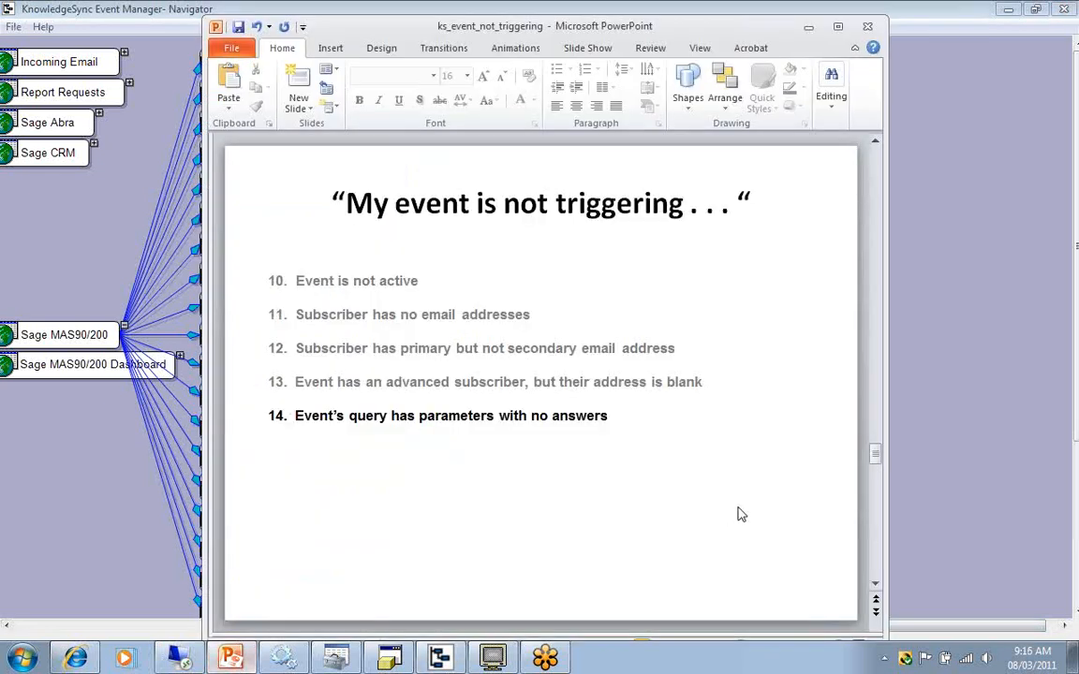
pyautogui.scroll(-1, 739, 514)
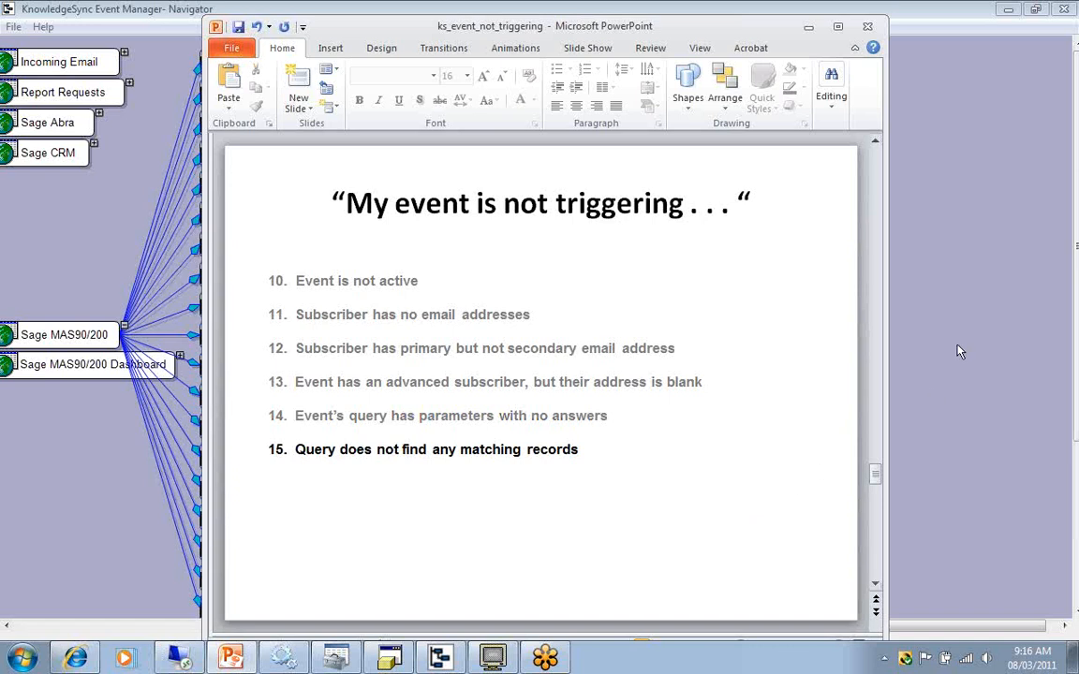
pyautogui.hotkey('alt', 'Tab')
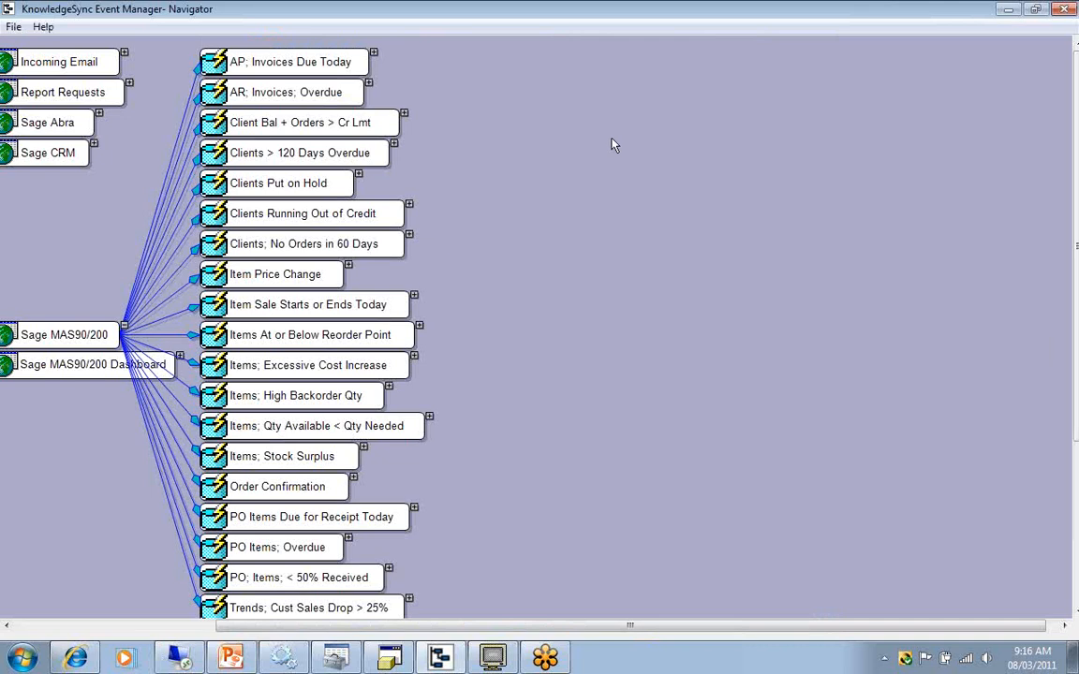
# Open the AR; Open Invoices; Overdue for Payment query of the AR; Invoices; Overdue event, preview its records, and close it without saving.
pyautogui.click(369, 83)
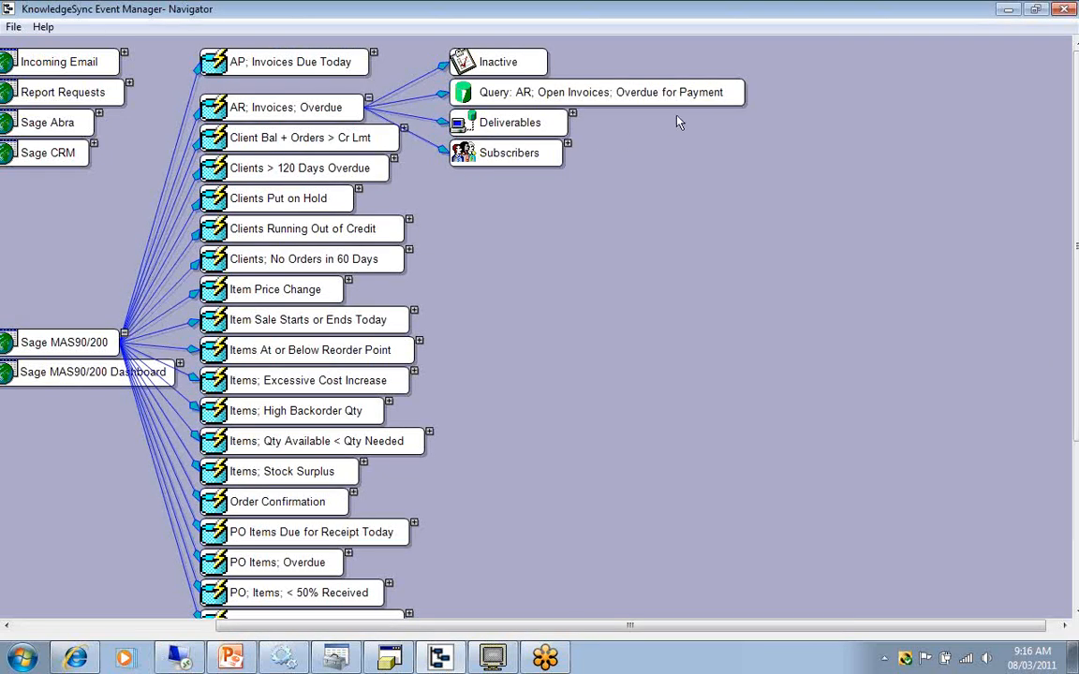
pyautogui.rightClick(727, 99)
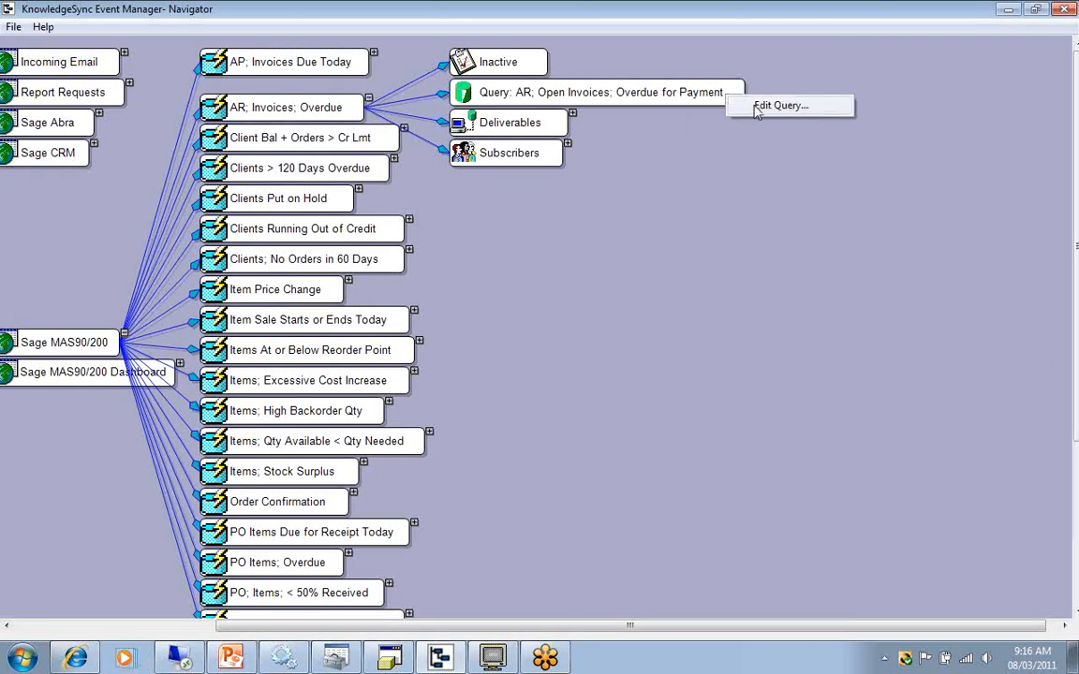
pyautogui.click(757, 106)
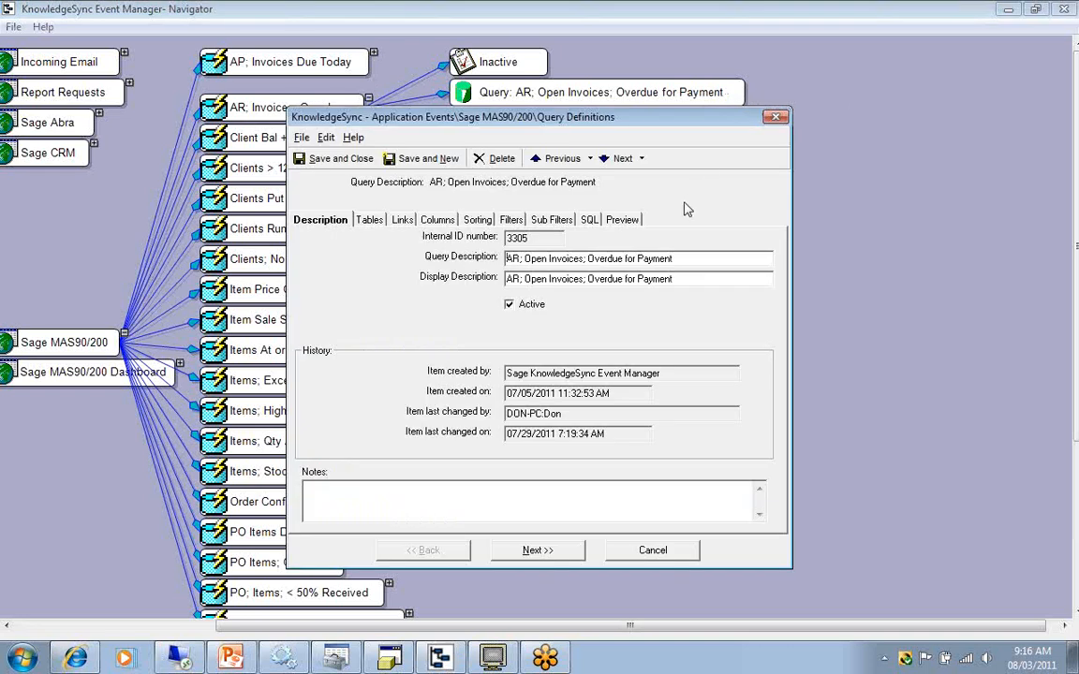
pyautogui.click(626, 222)
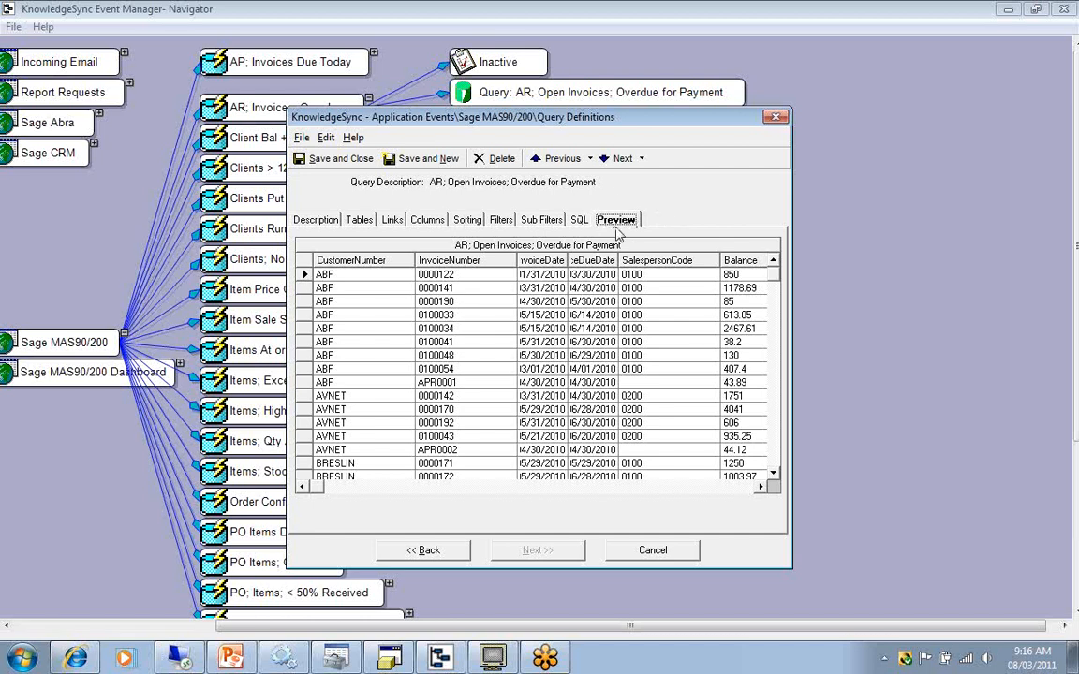
pyautogui.click(646, 552)
# Switch to PowerPoint, advance to cause 16 about queries using "change" logic, and return to Event Manager Navigator.
pyautogui.click(230, 659)
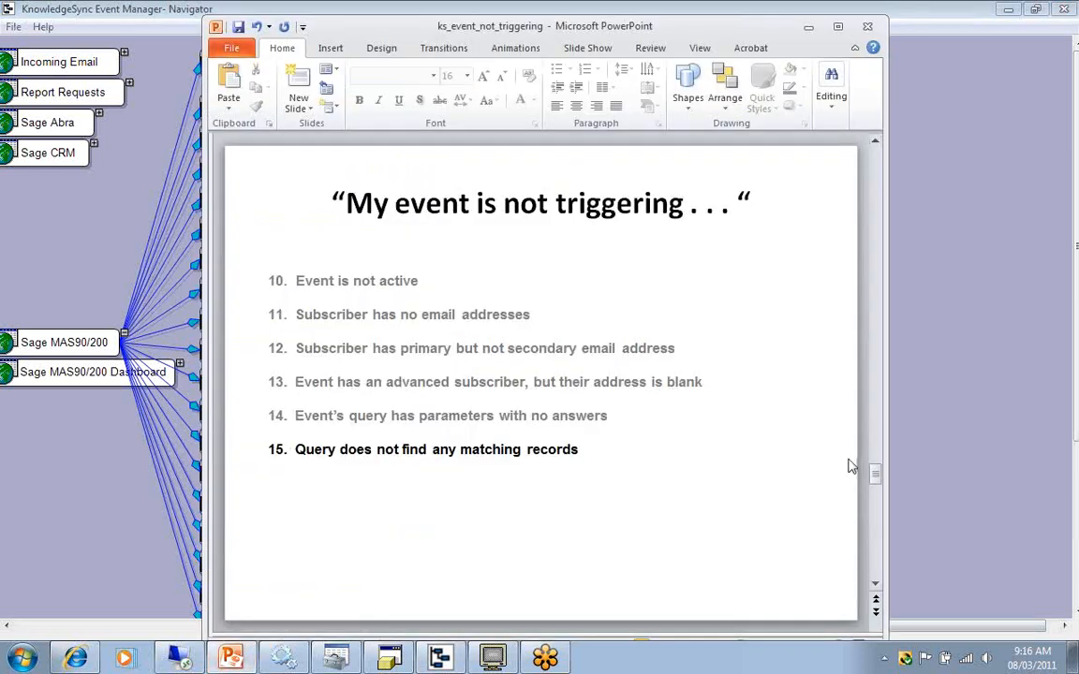
pyautogui.scroll(-1, 852, 466)
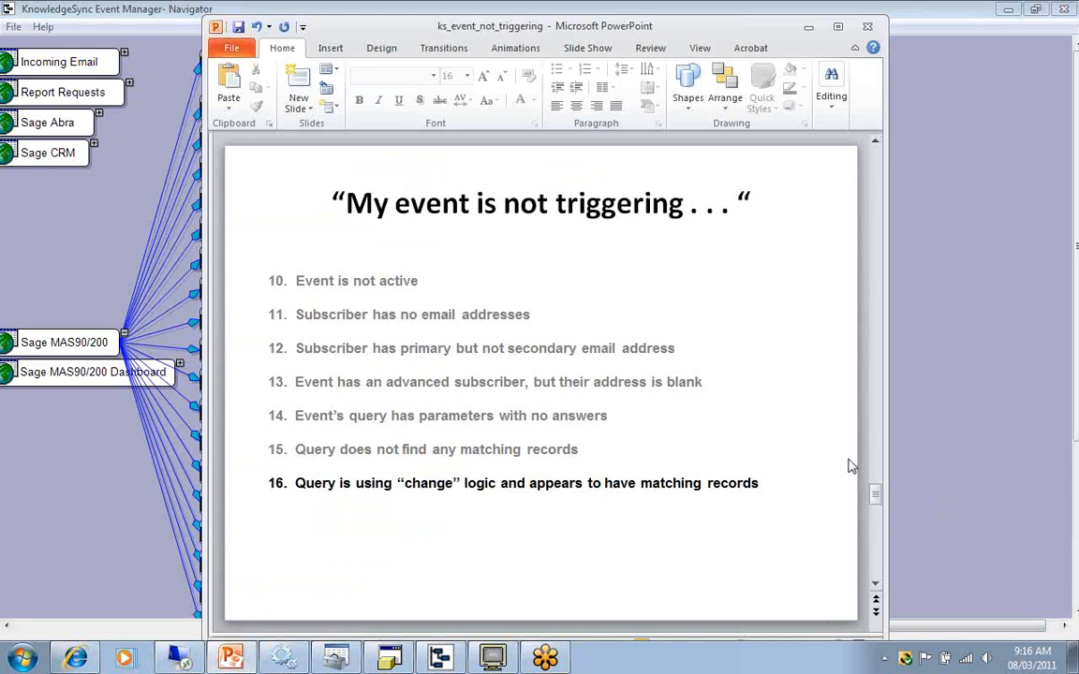
pyautogui.click(927, 237)
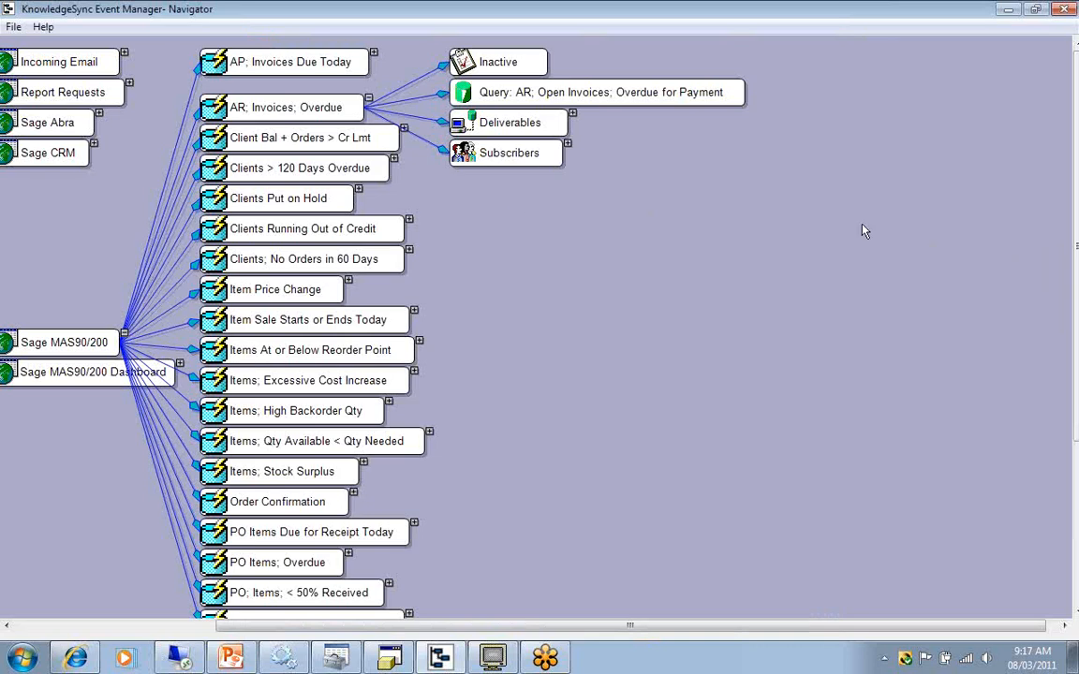
# Collapse AR; Invoices; Overdue, open the Item Price Change event's IM; Items; Suggested Retail Price is Changed query, and close it without saving.
pyautogui.click(369, 99)
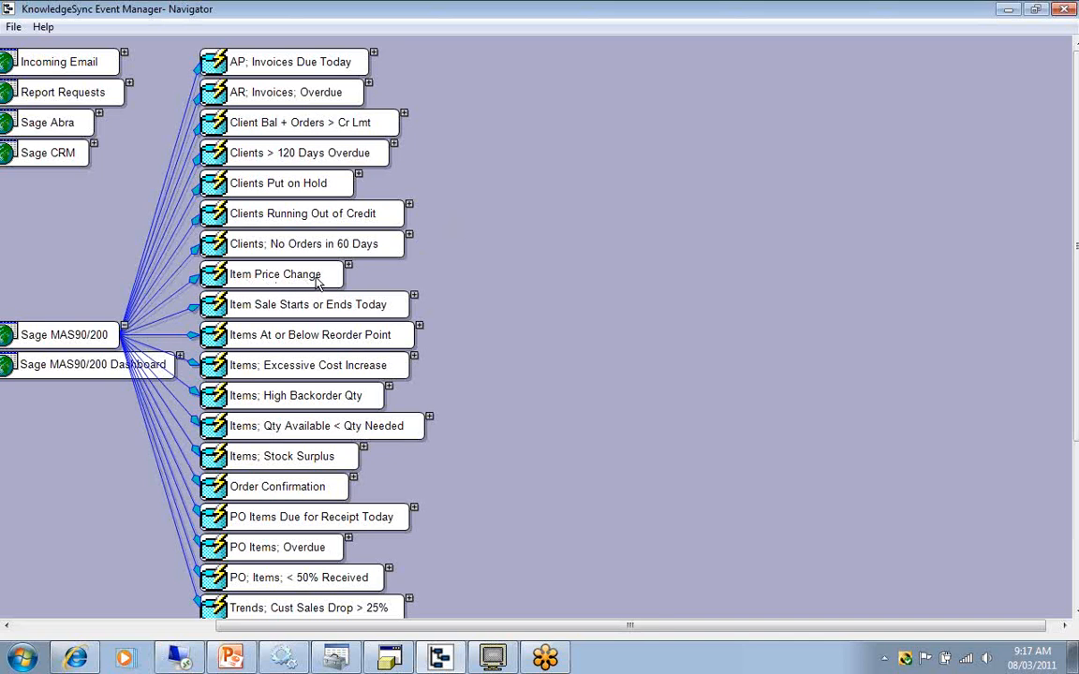
pyautogui.click(348, 267)
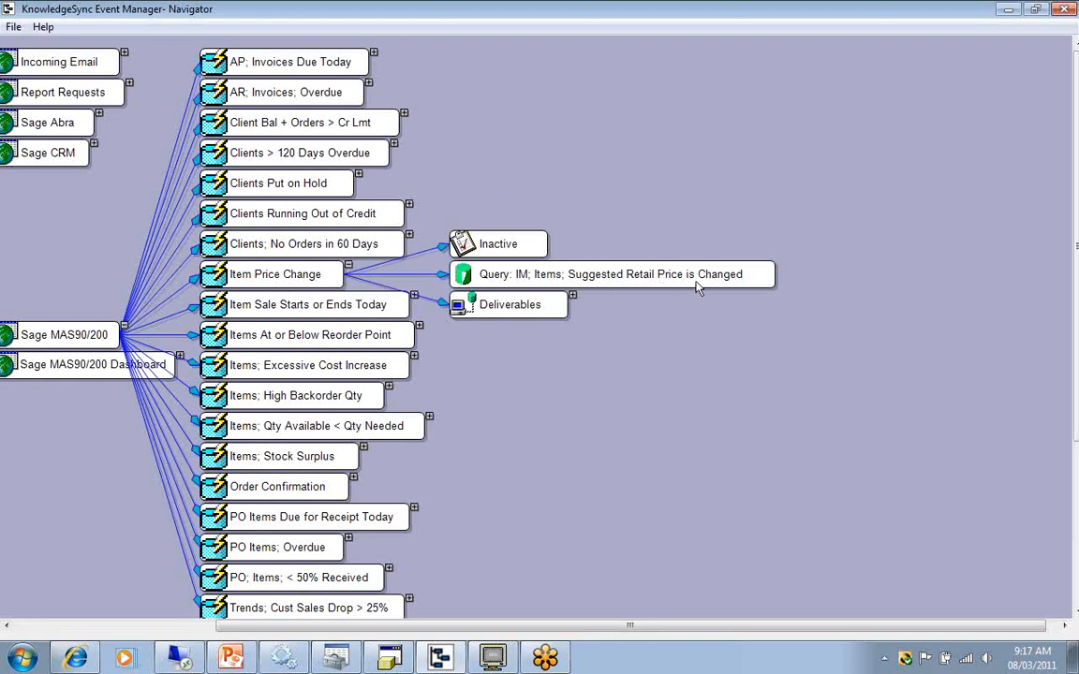
pyautogui.rightClick(748, 284)
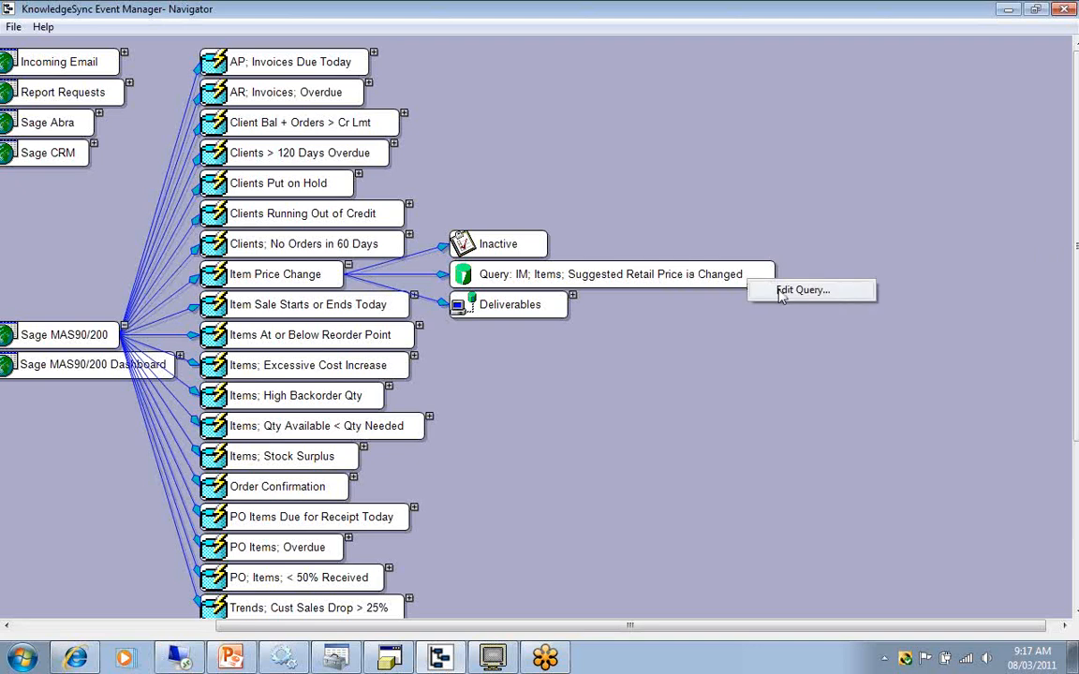
pyautogui.click(773, 289)
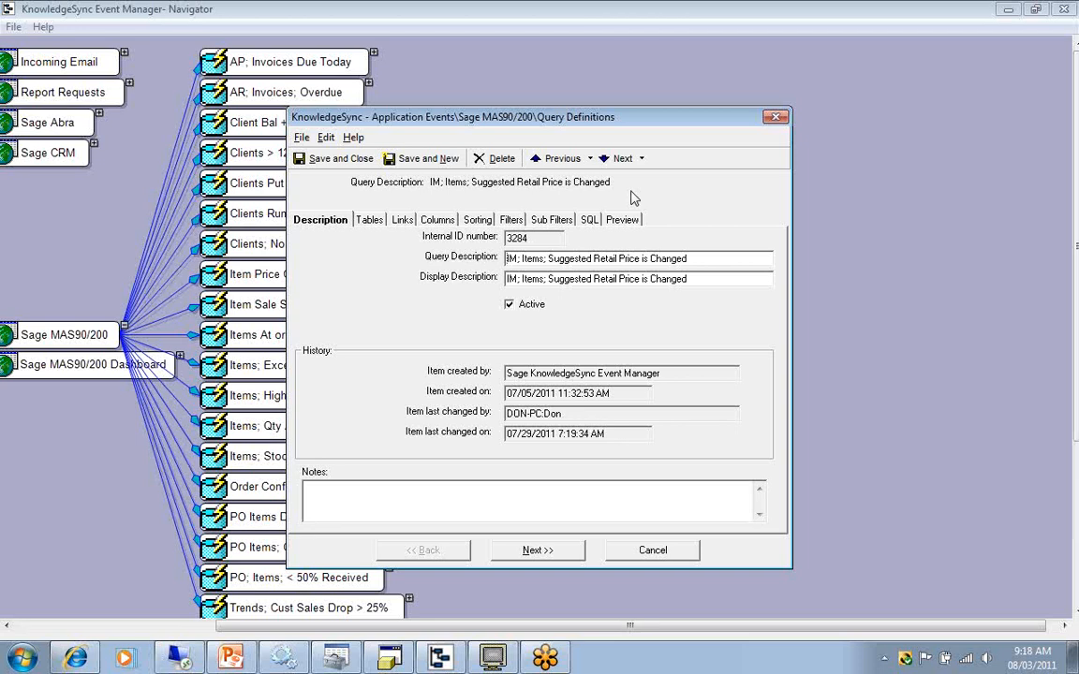
pyautogui.click(644, 550)
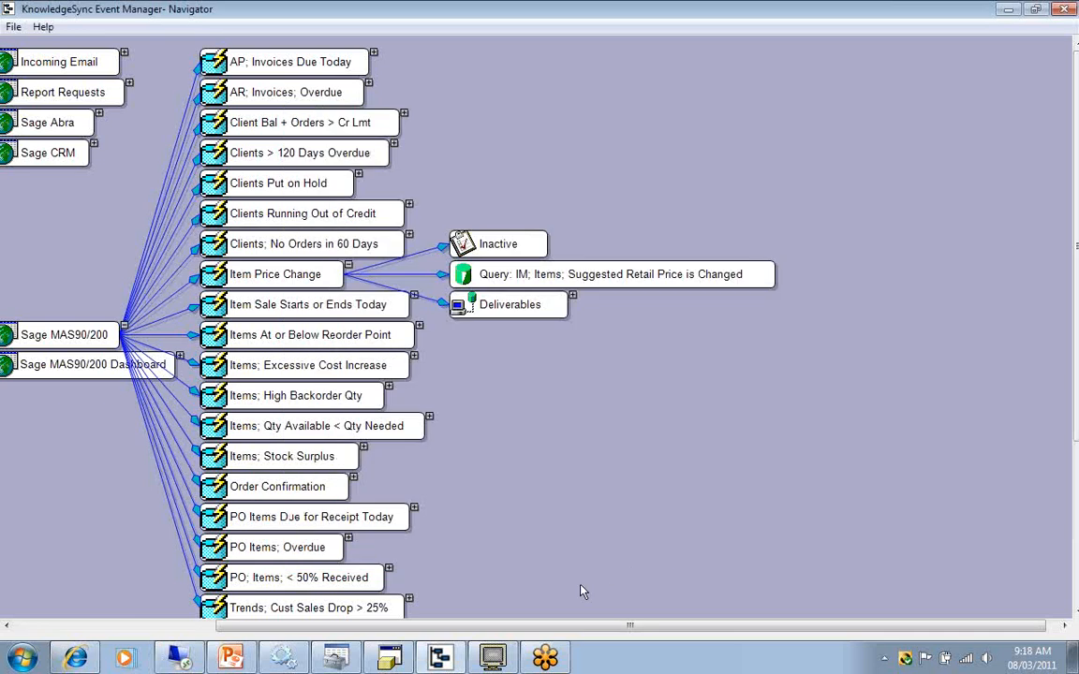
# Switch to PowerPoint, advance to cause 17 about removing tracked items of already triggered events, and return to Event Manager Navigator.
pyautogui.click(231, 658)
pyautogui.press('pagedown')
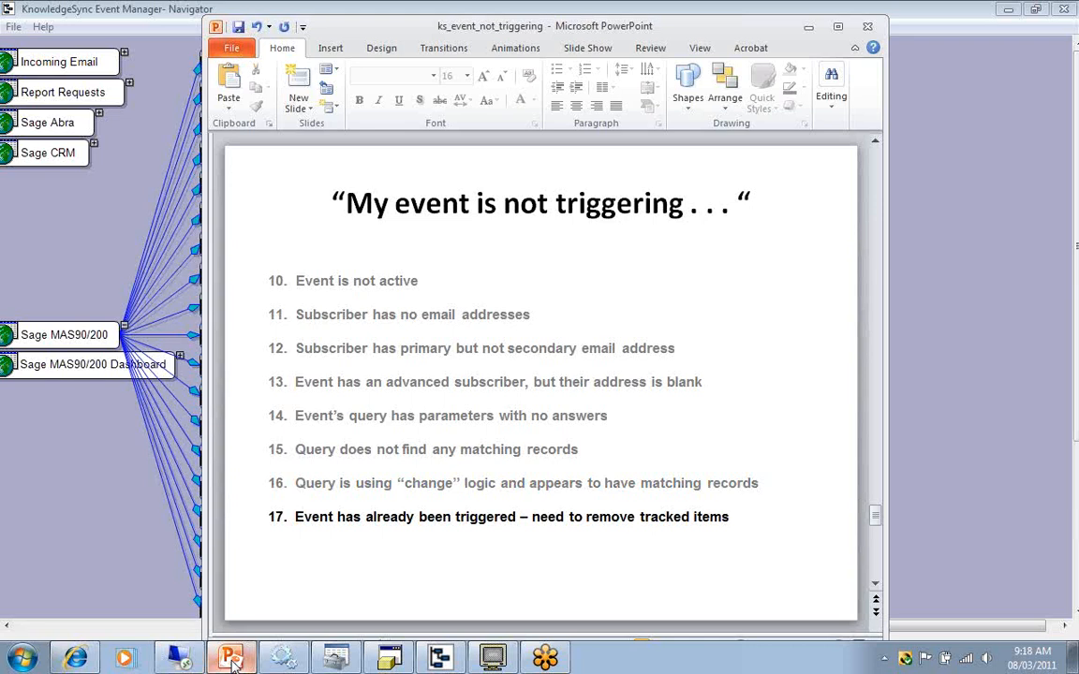
pyautogui.click(966, 233)
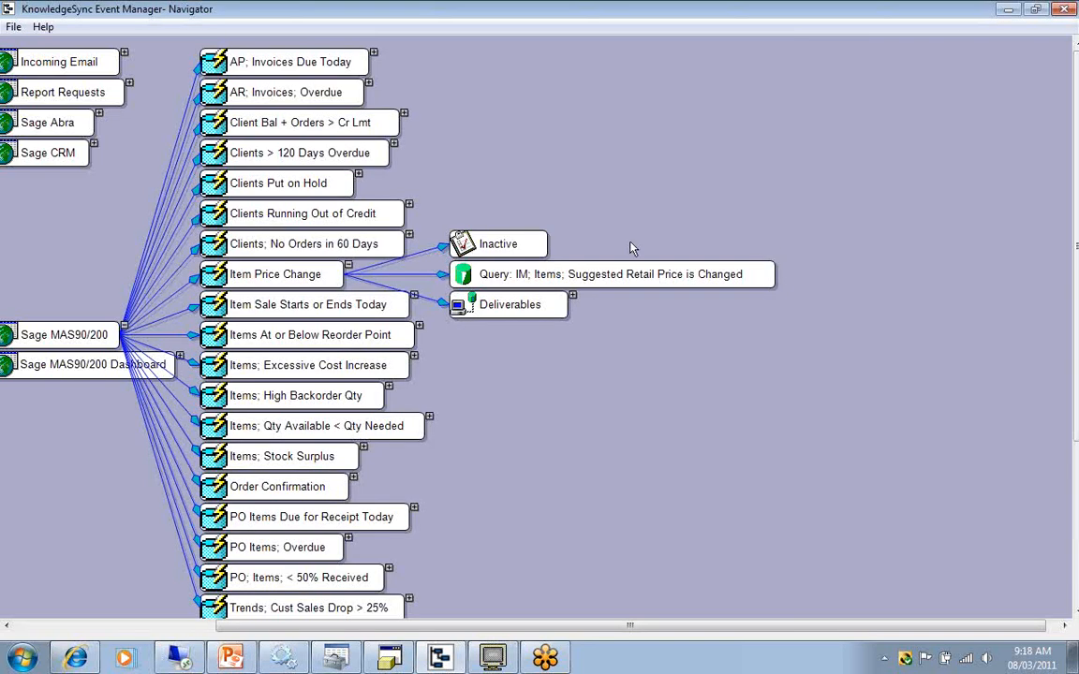
# Collapse the Item Price Change event, open the Order Confirmation event, and remove all of its tracked items.
pyautogui.click(347, 265)
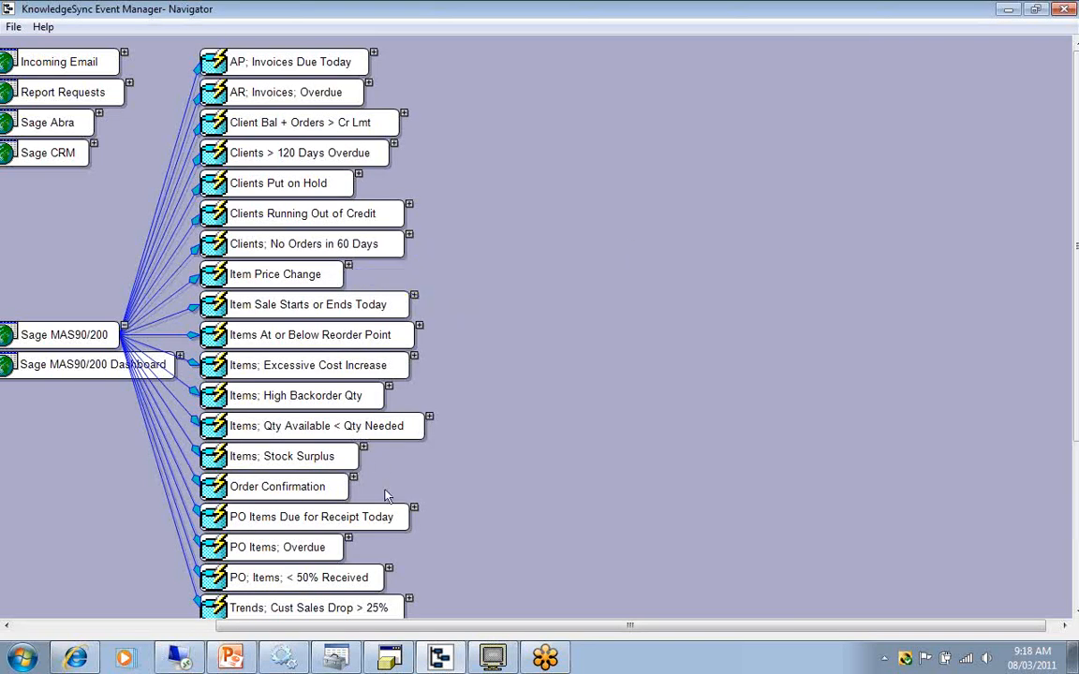
pyautogui.doubleClick(321, 490)
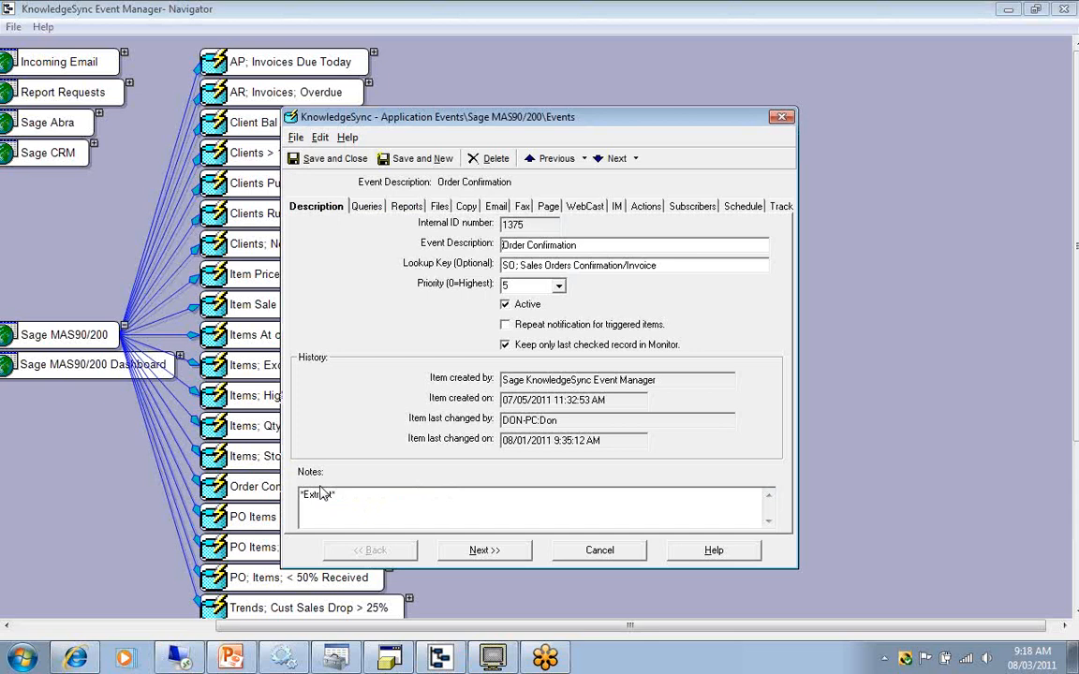
pyautogui.click(781, 208)
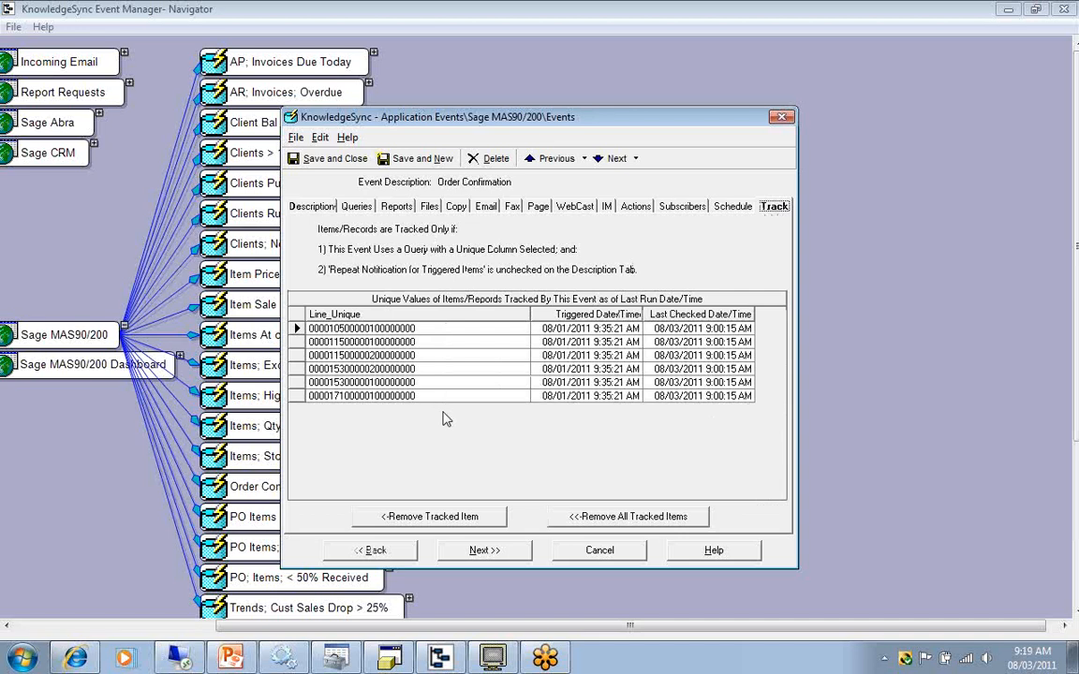
pyautogui.click(600, 519)
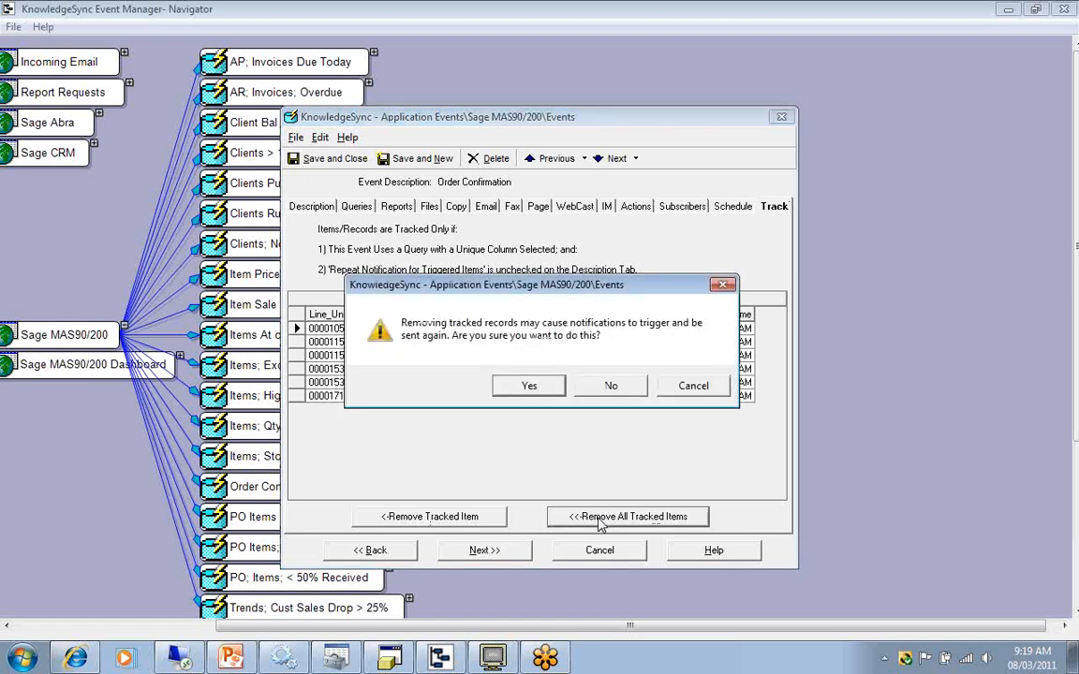
pyautogui.click(548, 387)
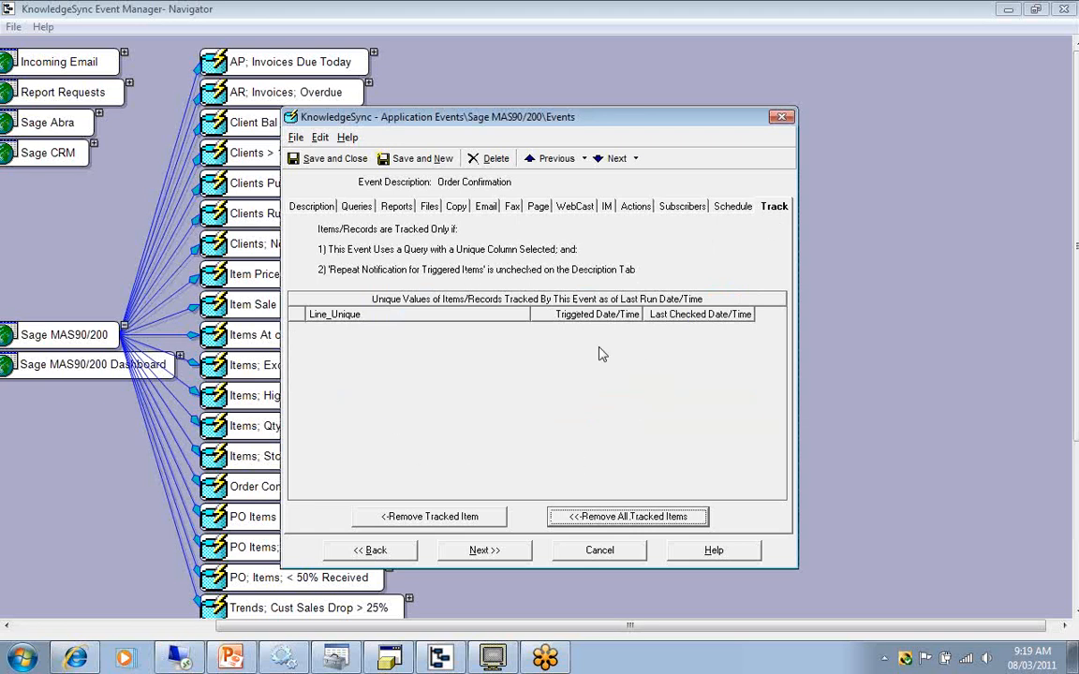
# Enable repeat notification for triggered items in the Order Confirmation event's description settings.
pyautogui.click(319, 210)
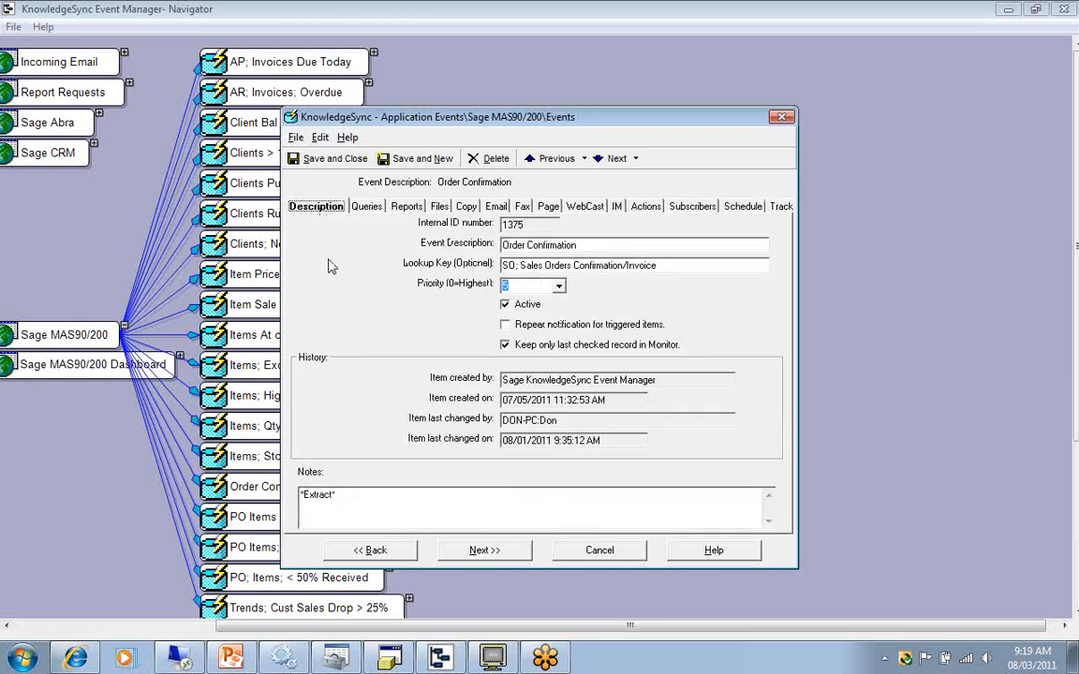
pyautogui.click(506, 326)
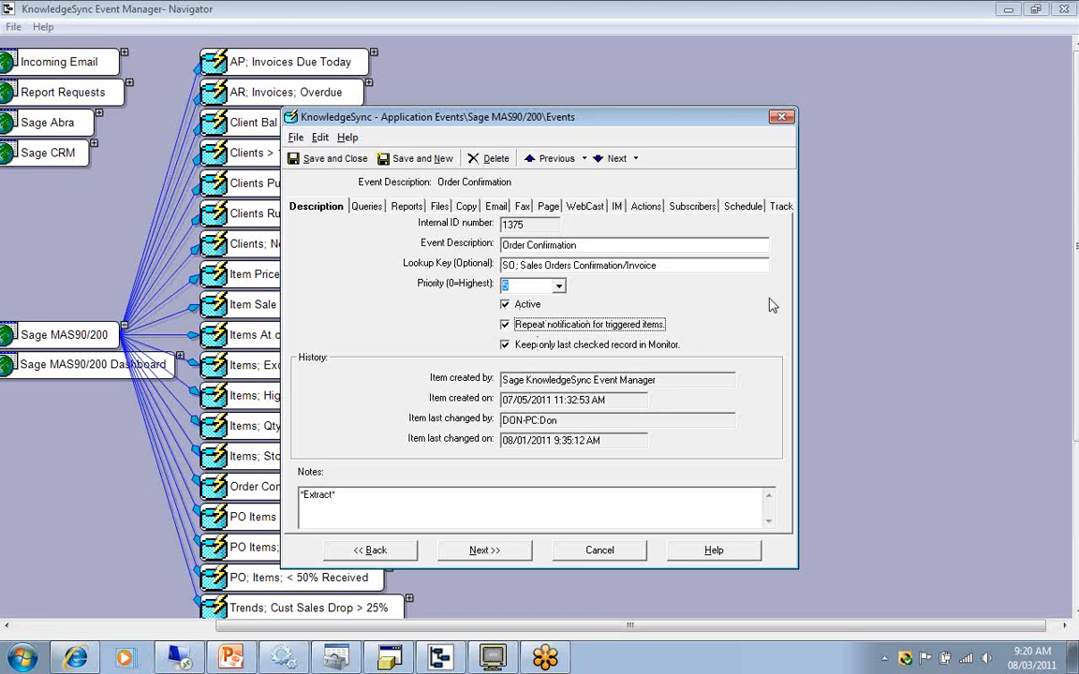
# Check the Order Confirmation event's tracked items list and close the event without saving changes.
pyautogui.click(780, 207)
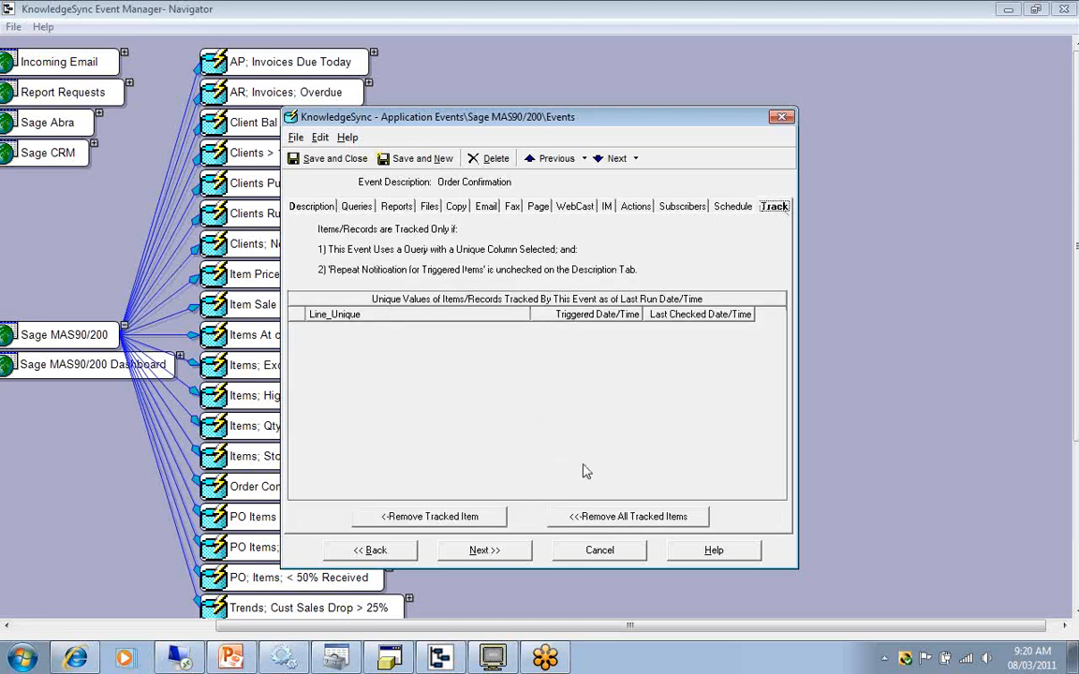
pyautogui.click(608, 552)
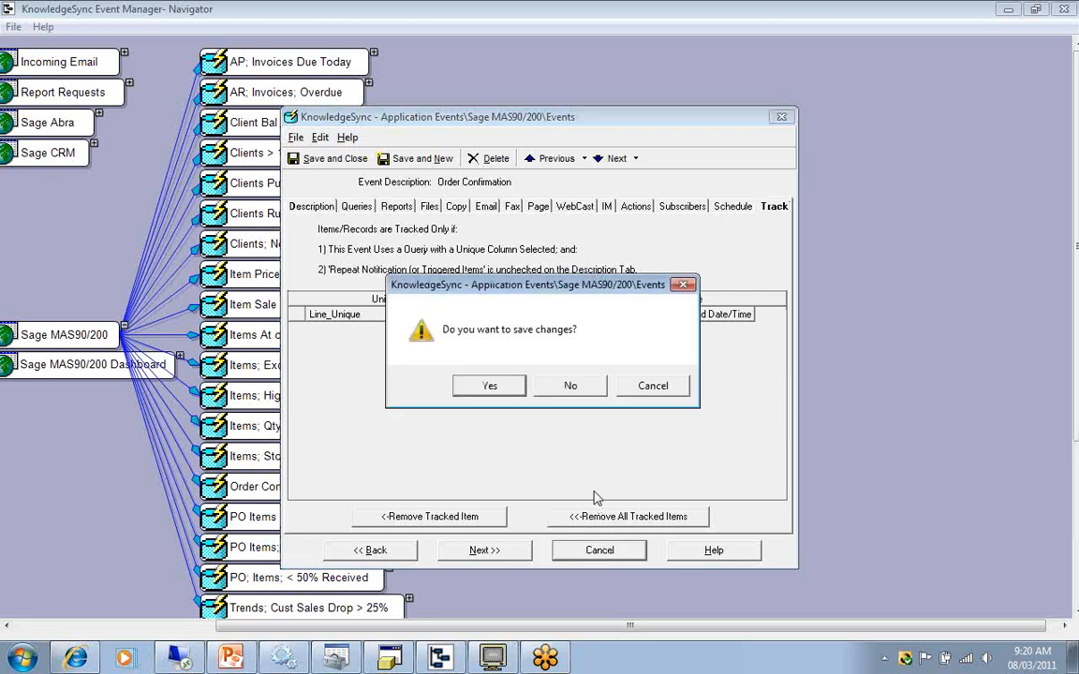
pyautogui.click(570, 390)
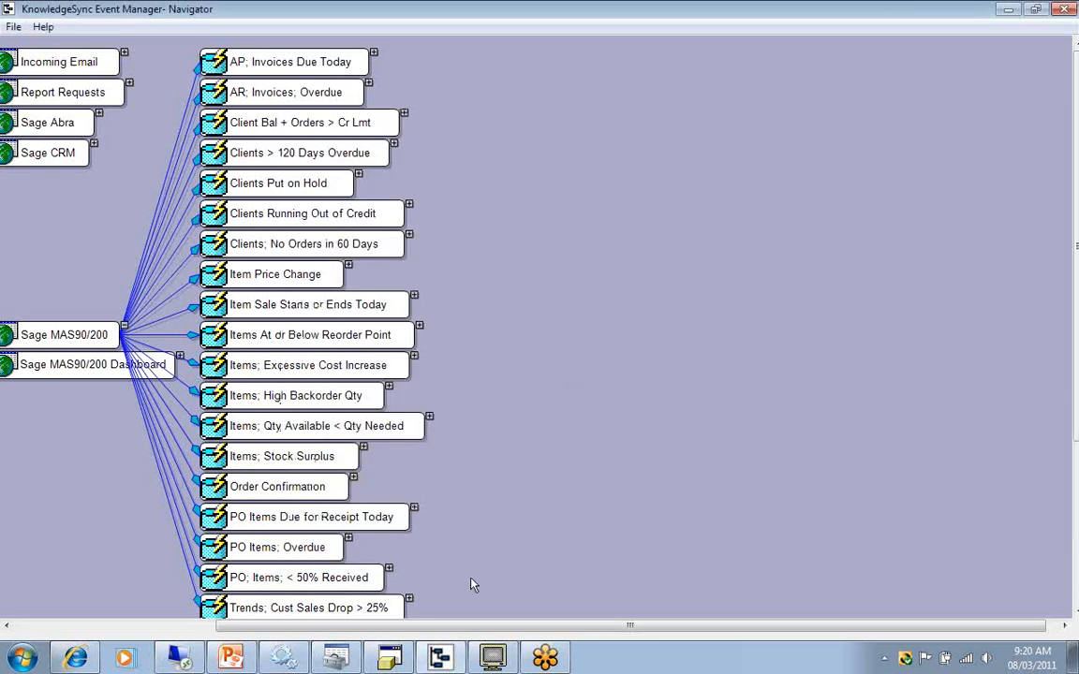
# Switch to PowerPoint, advance to cause 18 about an associated report holding up email delivery, and minimize the presentation.
pyautogui.click(231, 659)
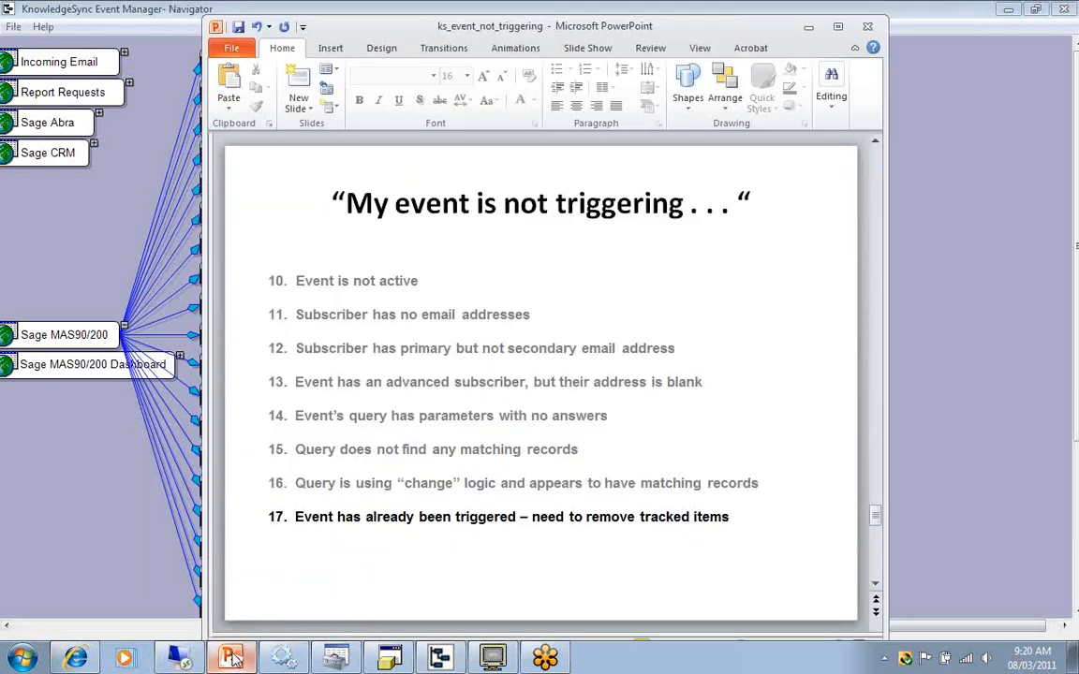
pyautogui.press('pagedown')
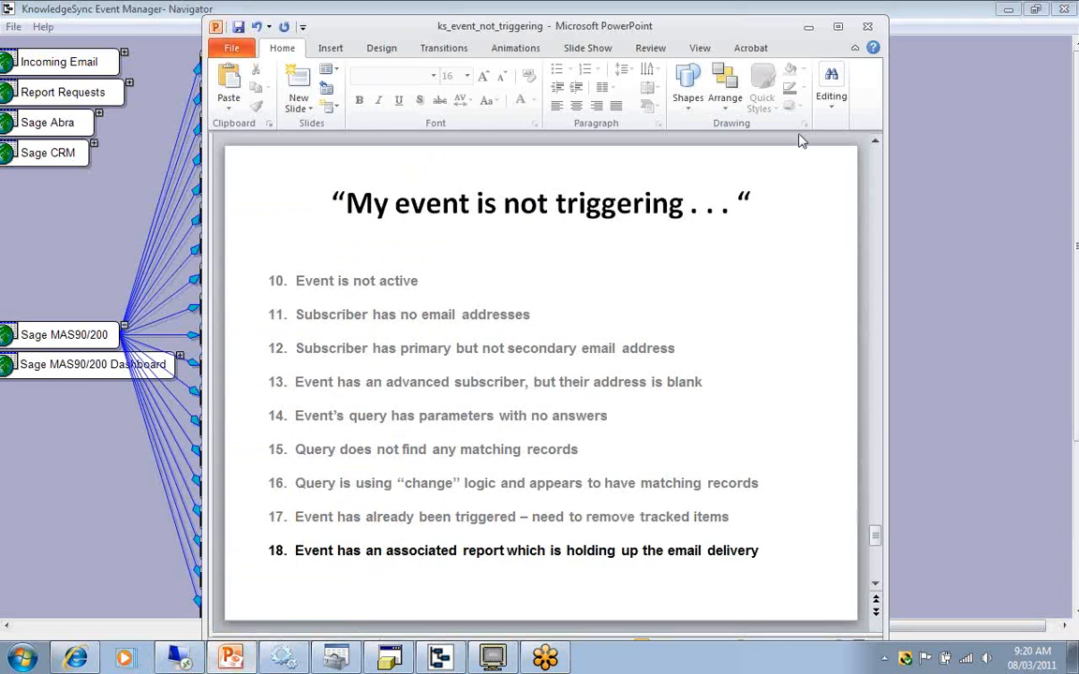
pyautogui.click(809, 28)
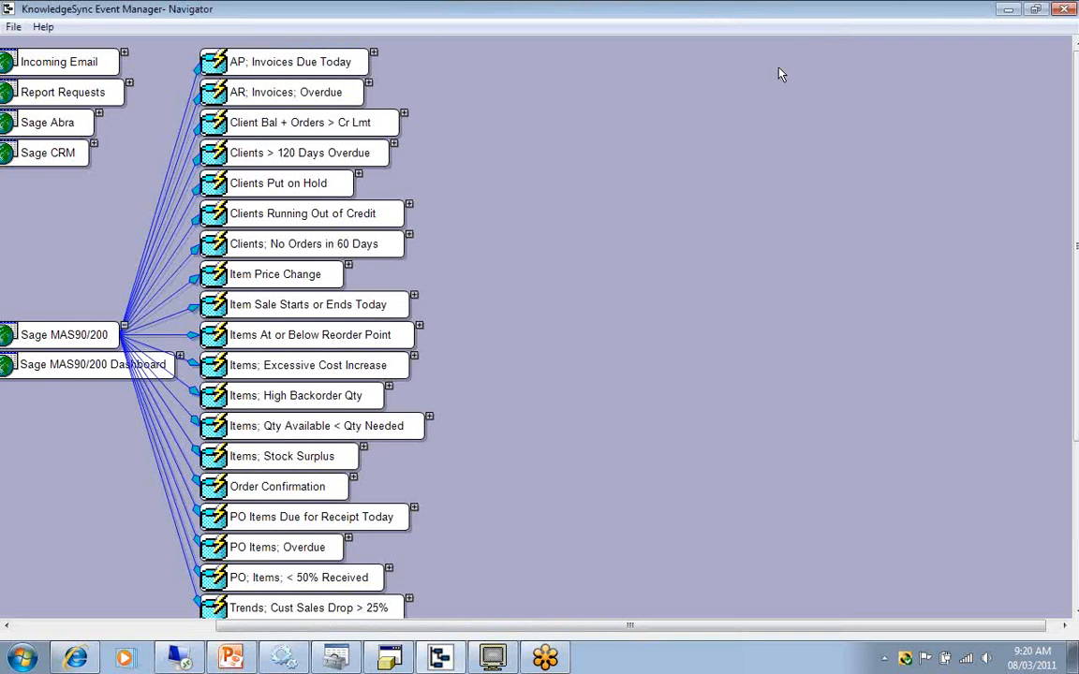
# Switch to KnowledgeSync Event Monitor, minimize Event Manager Navigator, and show the application events triggered today.
pyautogui.click(496, 661)
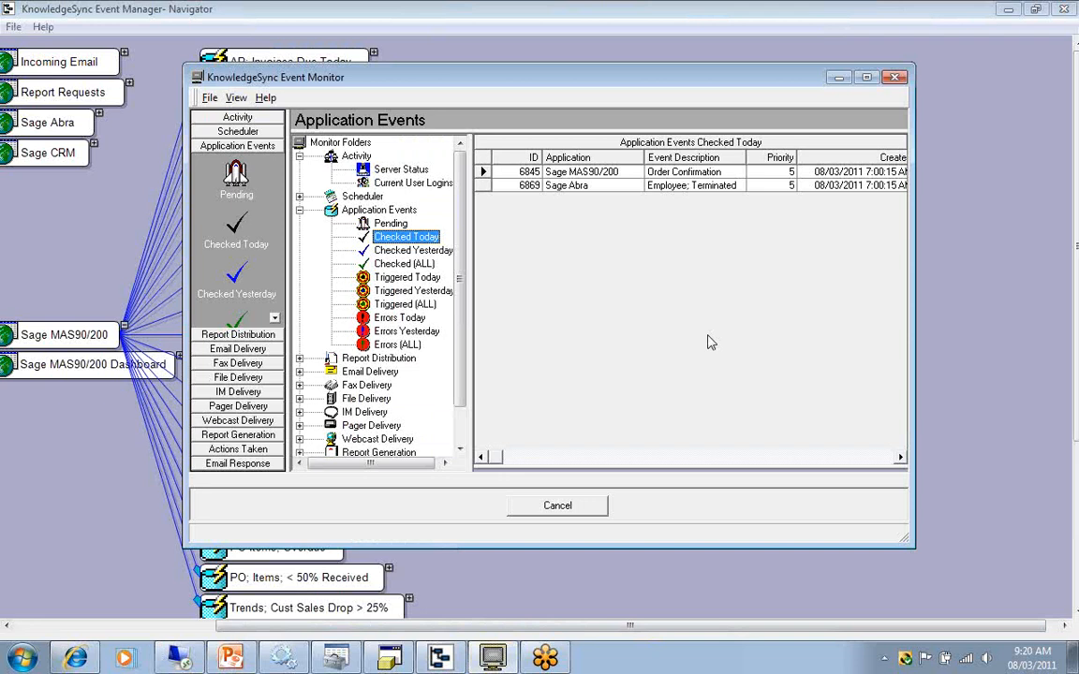
pyautogui.click(1008, 11)
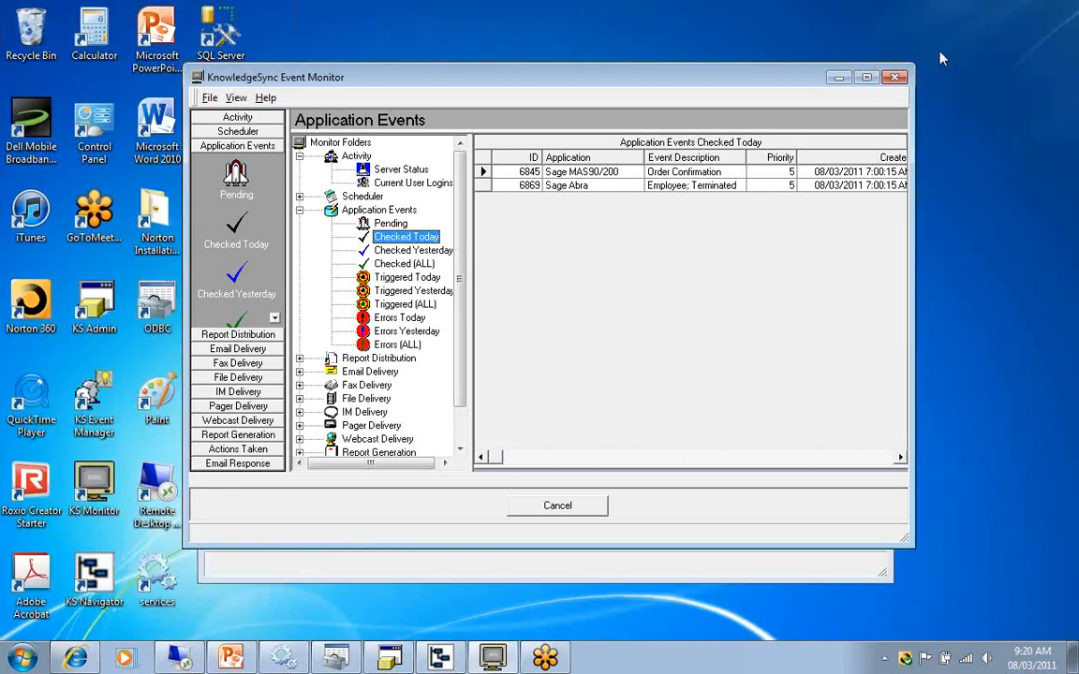
pyautogui.moveTo(773, 79); pyautogui.dragTo(771, 113)
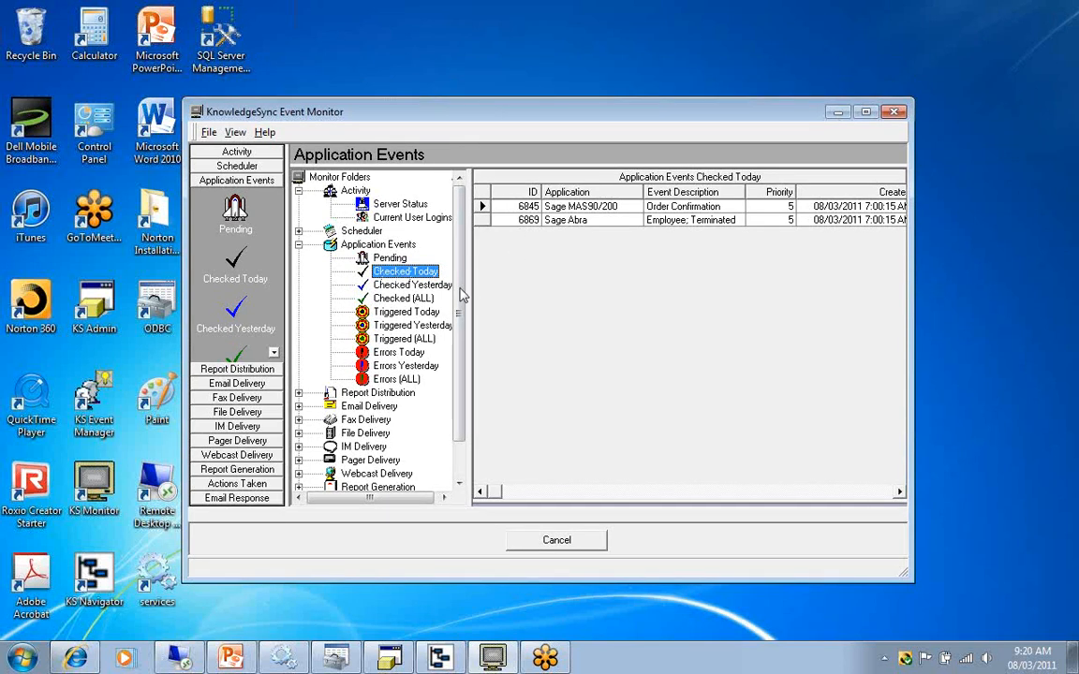
pyautogui.click(394, 315)
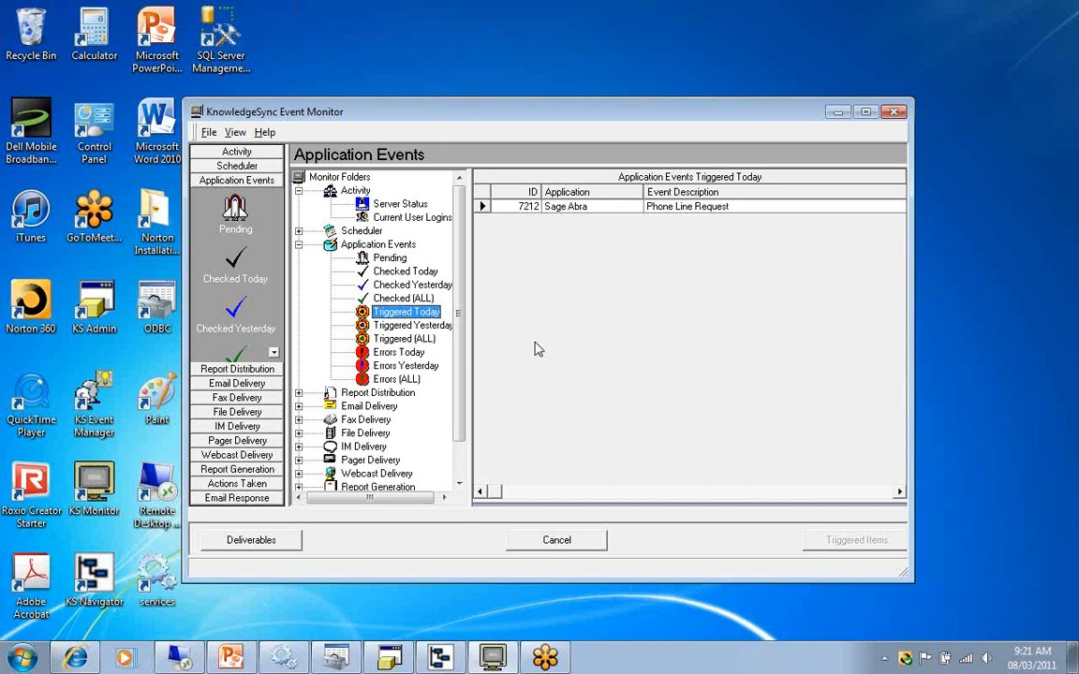
# Expand Report Generation in the monitor folders and show its pending reports.
pyautogui.moveTo(459, 319); pyautogui.dragTo(464, 360)
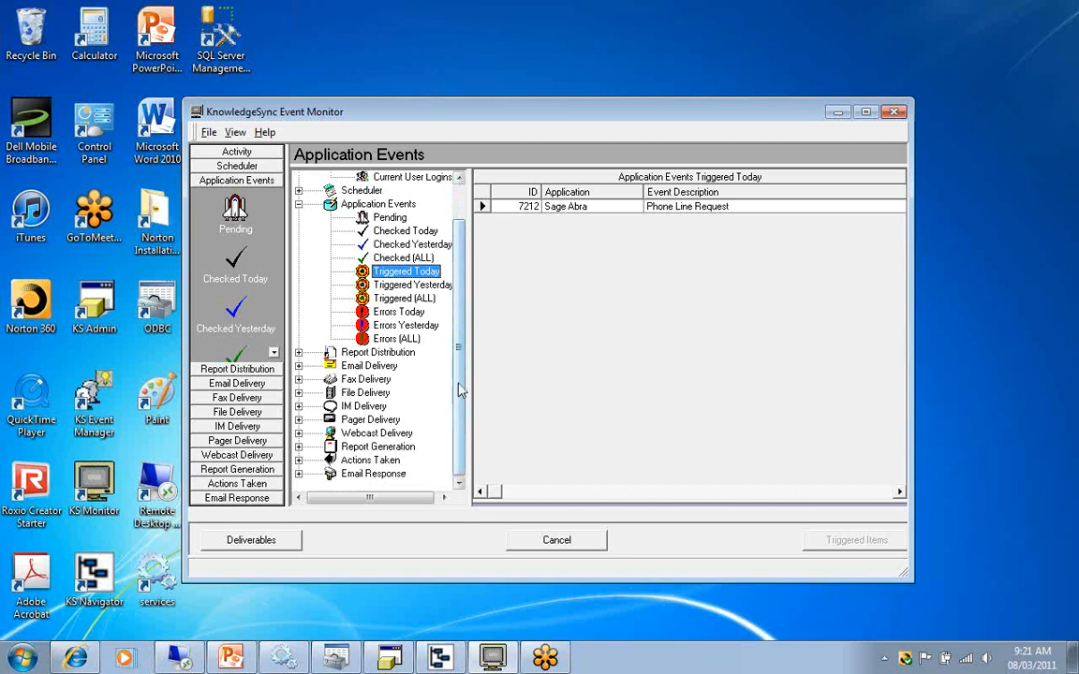
pyautogui.click(299, 447)
pyautogui.click(389, 393)
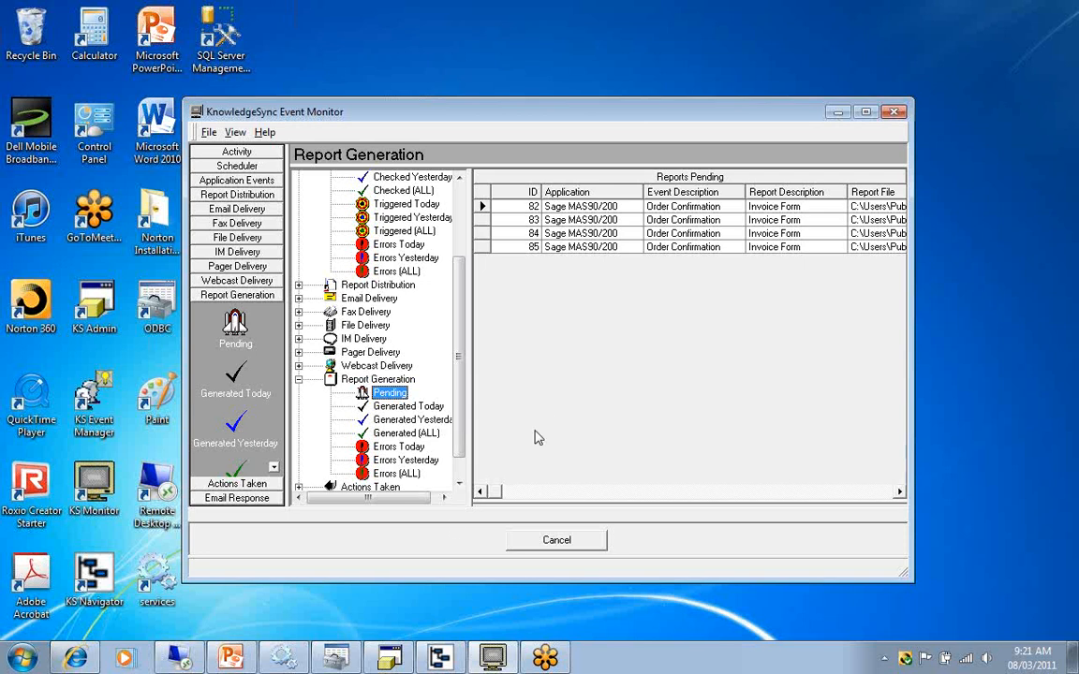
# Switch to PowerPoint, advance to cause 19 about a license code for server "unknown", and return to Event Manager Navigator.
pyautogui.click(232, 658)
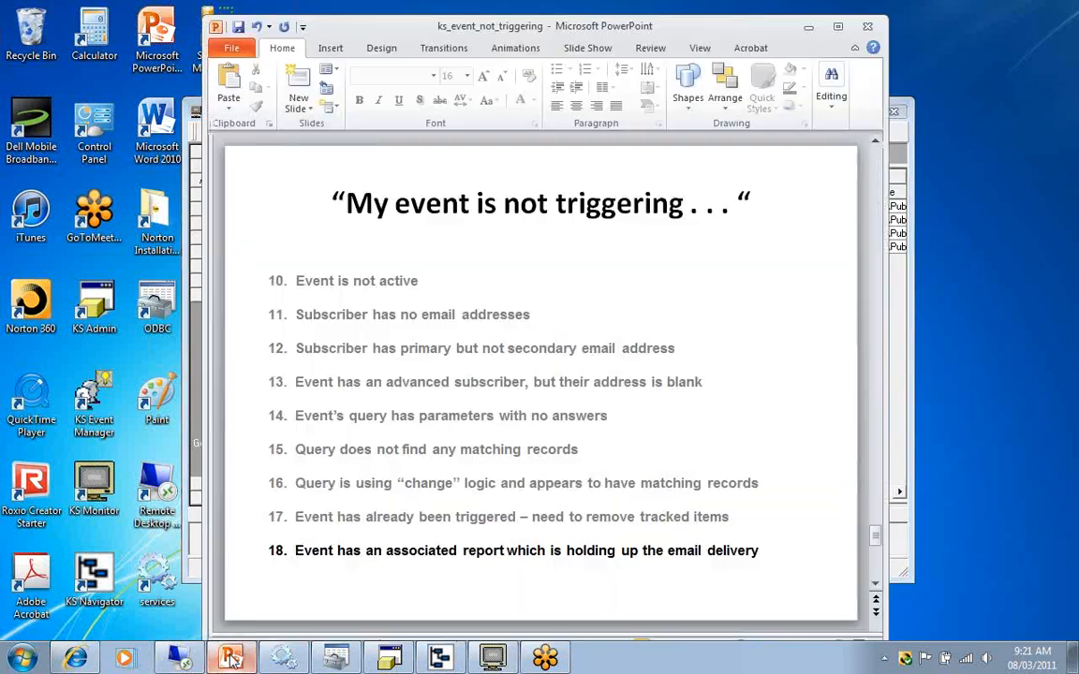
pyautogui.press('pagedown')
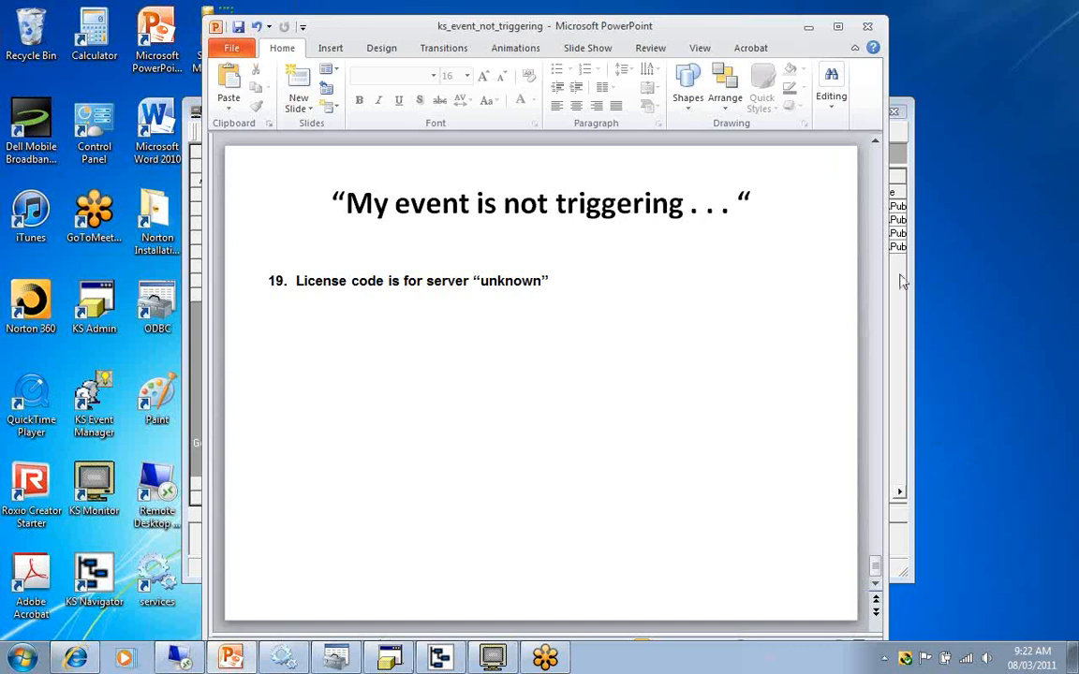
pyautogui.click(442, 658)
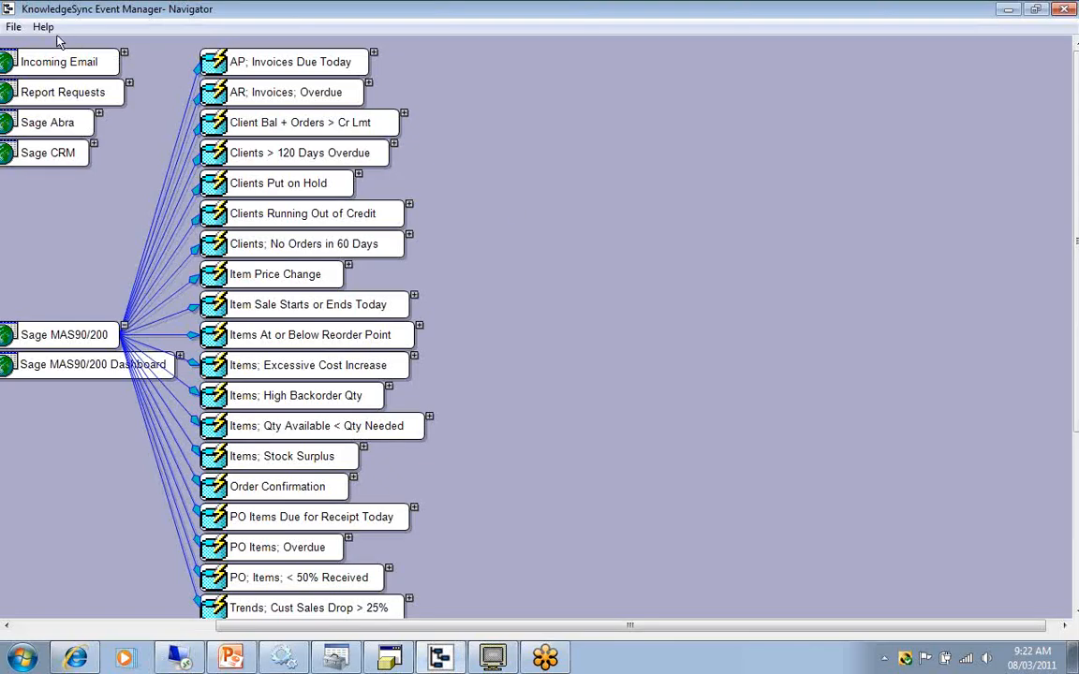
# Open the About KnowledgeSync Event Manager information to see where the license is accessed, and close it.
pyautogui.click(42, 28)
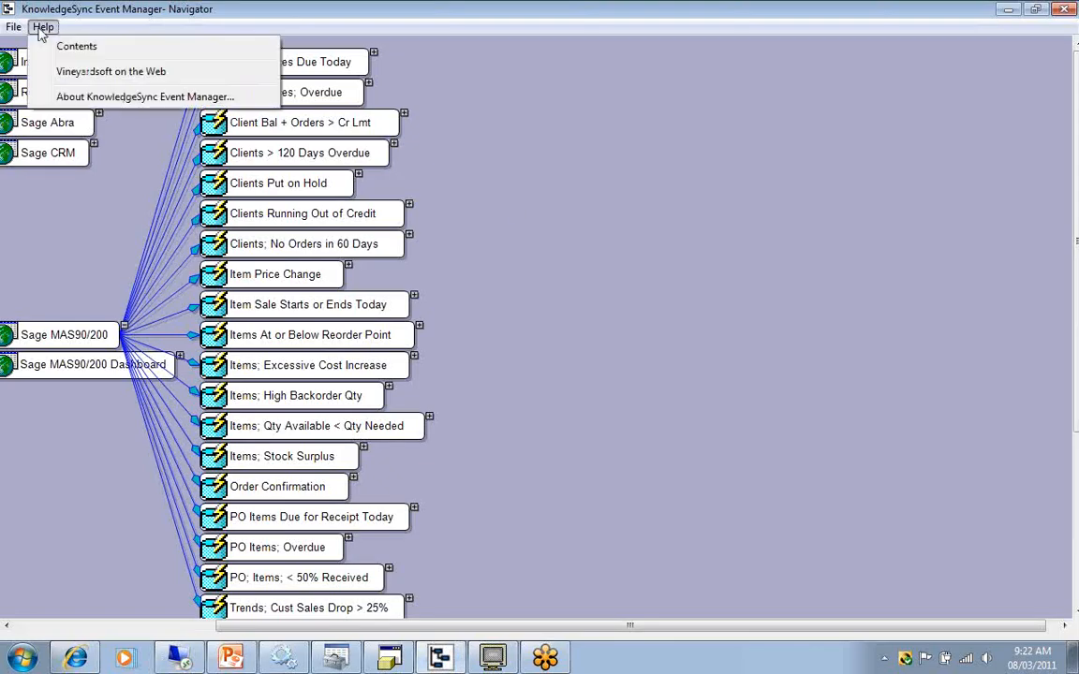
pyautogui.click(86, 98)
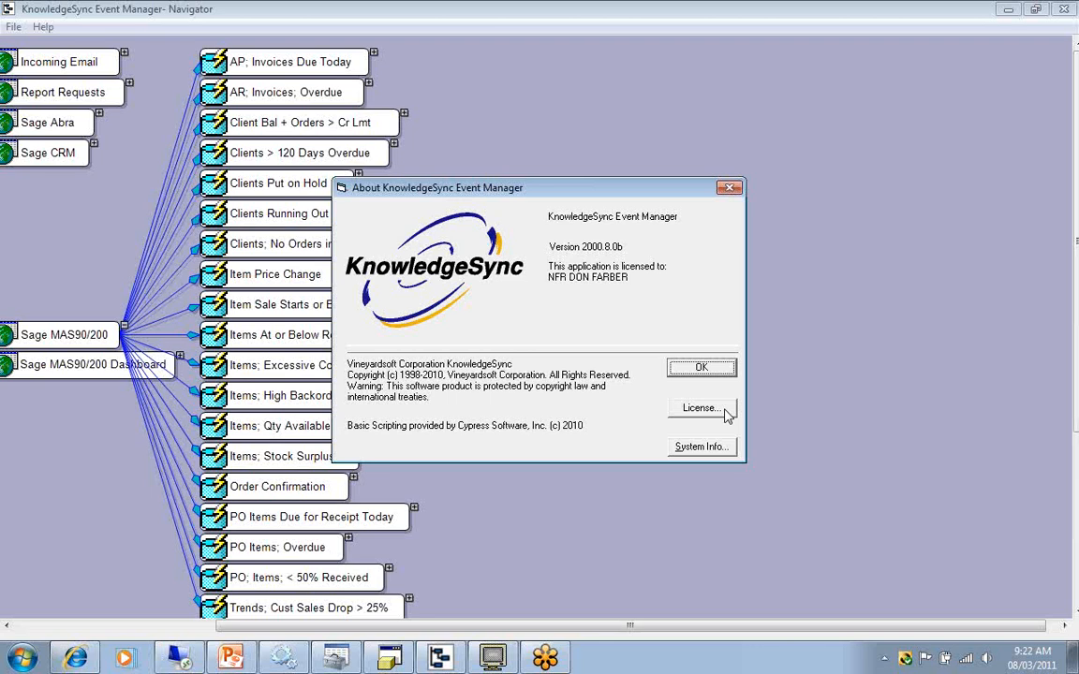
pyautogui.click(731, 188)
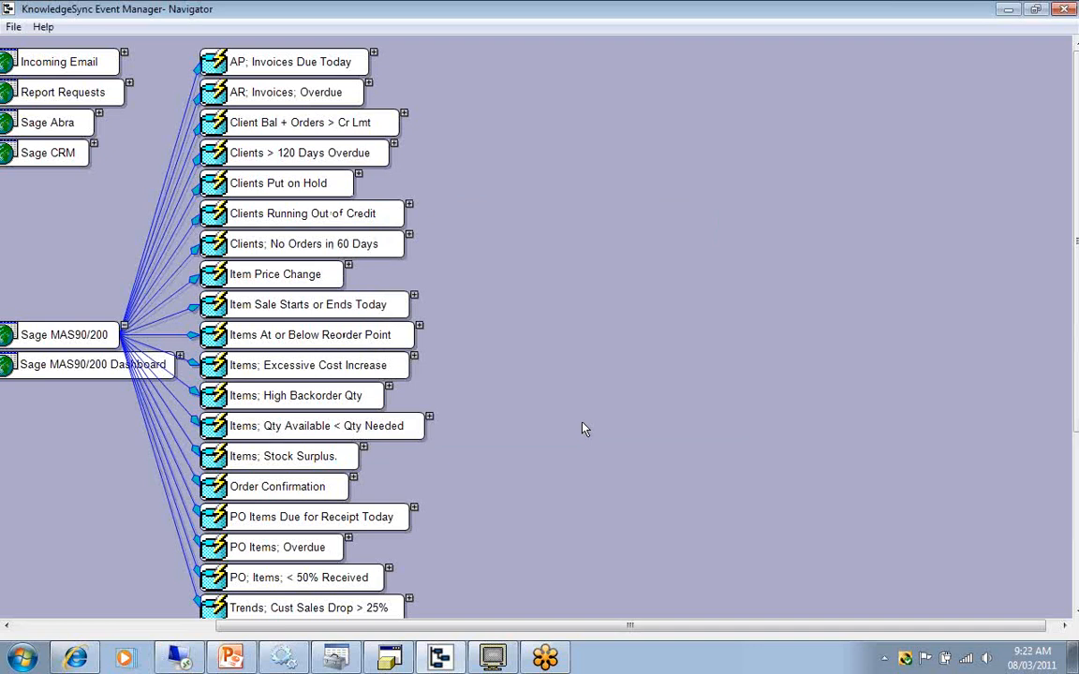
# Switch to Internet Explorer and go back from the 64 Bit ODBC article to the KnowledgeSync KnowledgeBase search page.
pyautogui.click(78, 658)
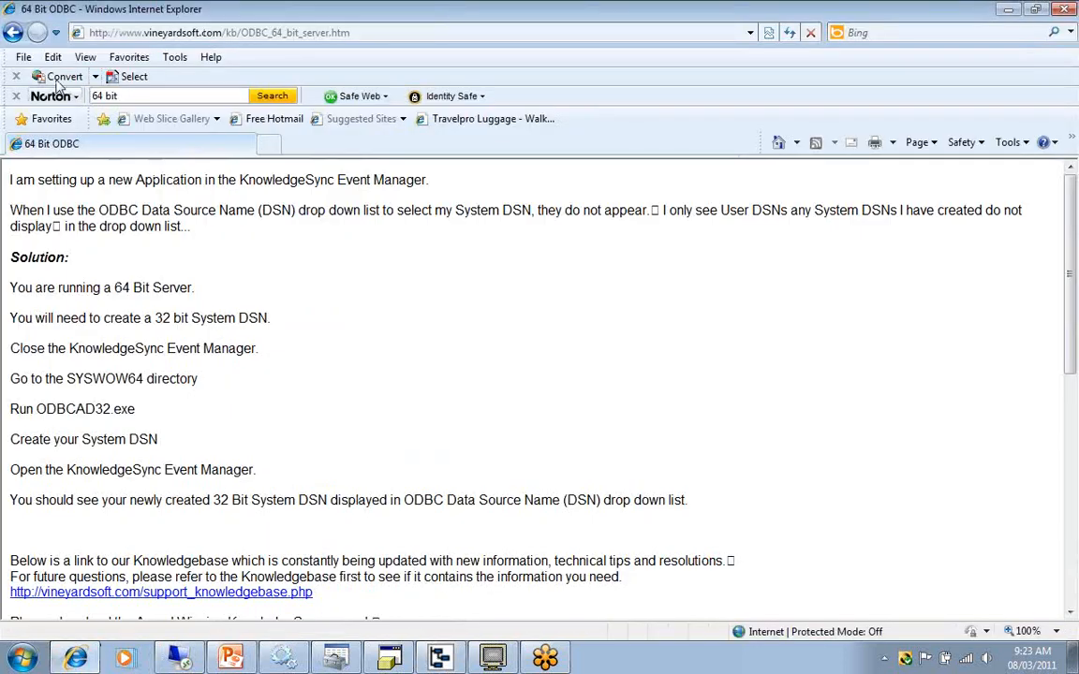
pyautogui.click(13, 33)
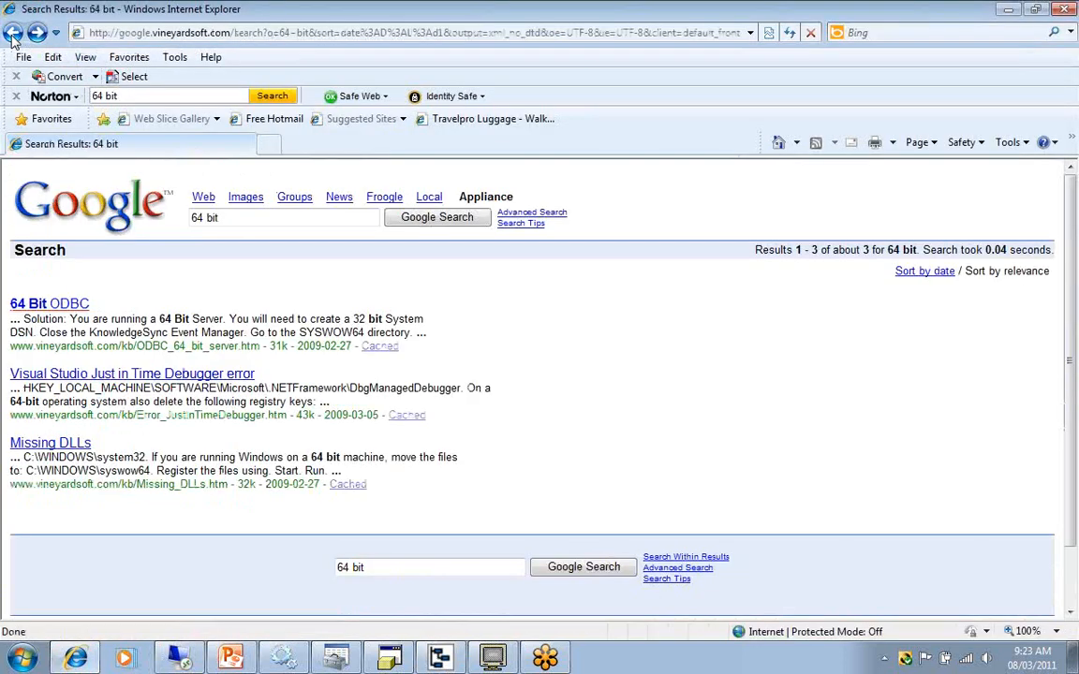
pyautogui.click(12, 34)
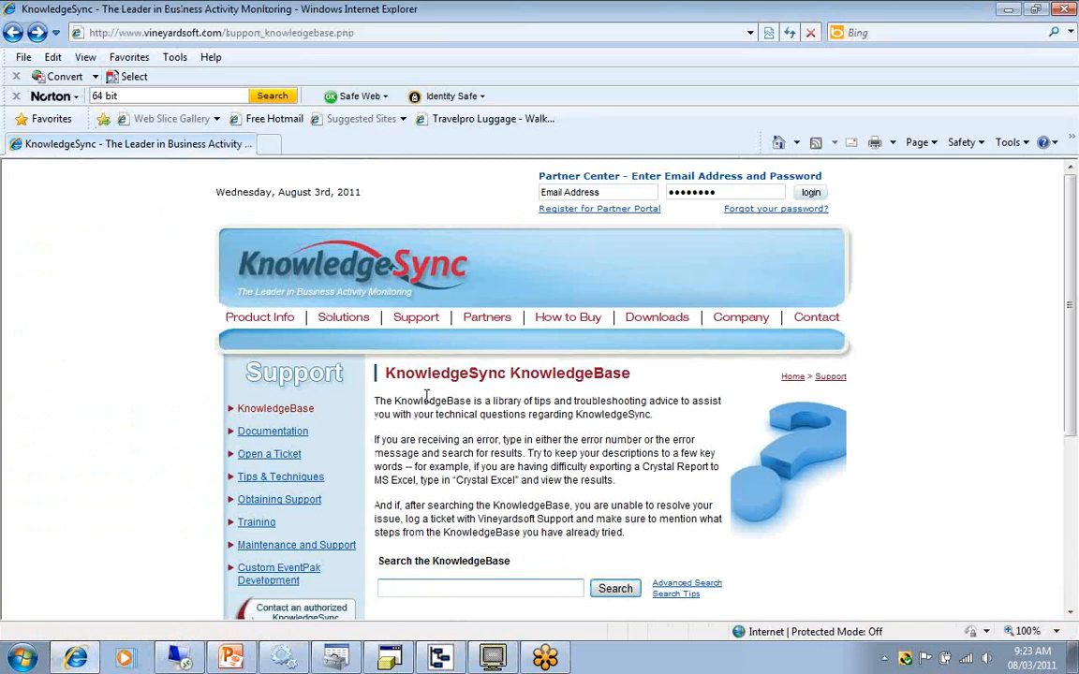